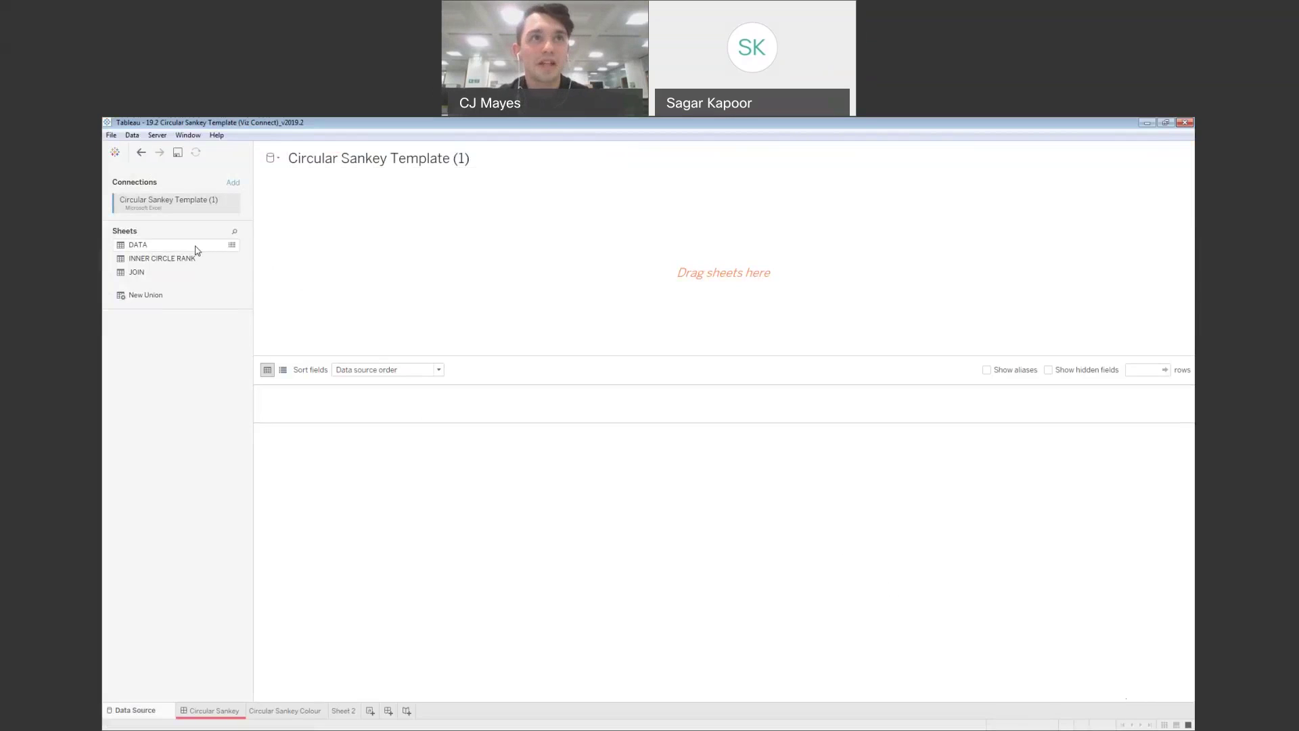
Add the DATA sheet to the data source and left-join INNER CIRCLE RANK to it on Inner Circle Name
left_click_drag(197, 251, 374, 259)
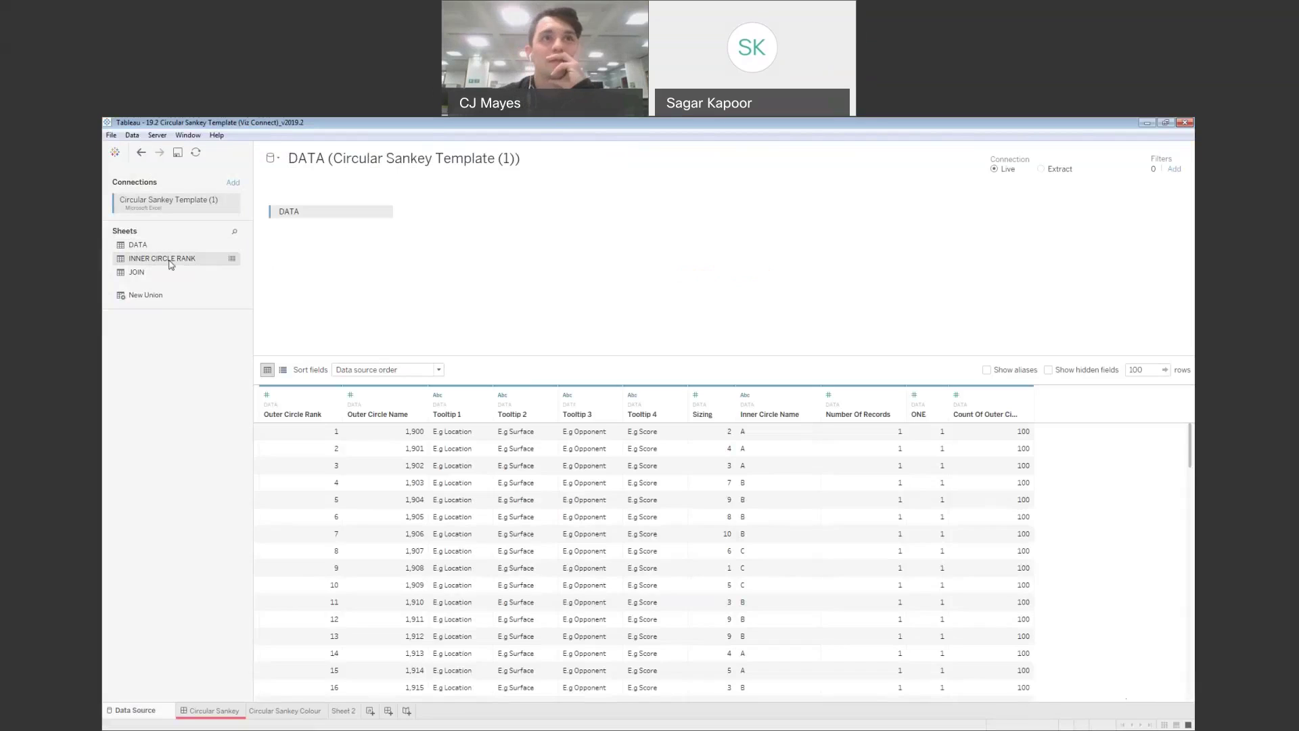
left_click_drag(171, 264, 476, 243)
left_click(416, 212)
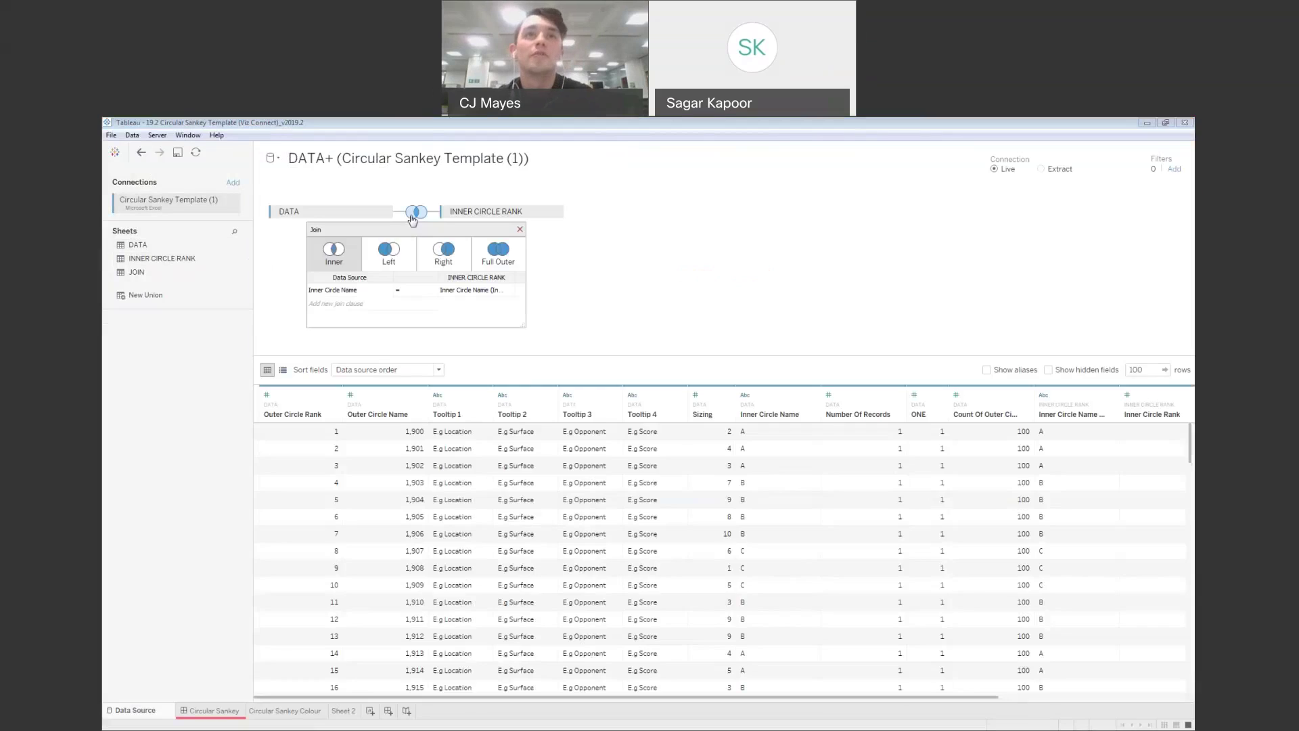
left_click(404, 257)
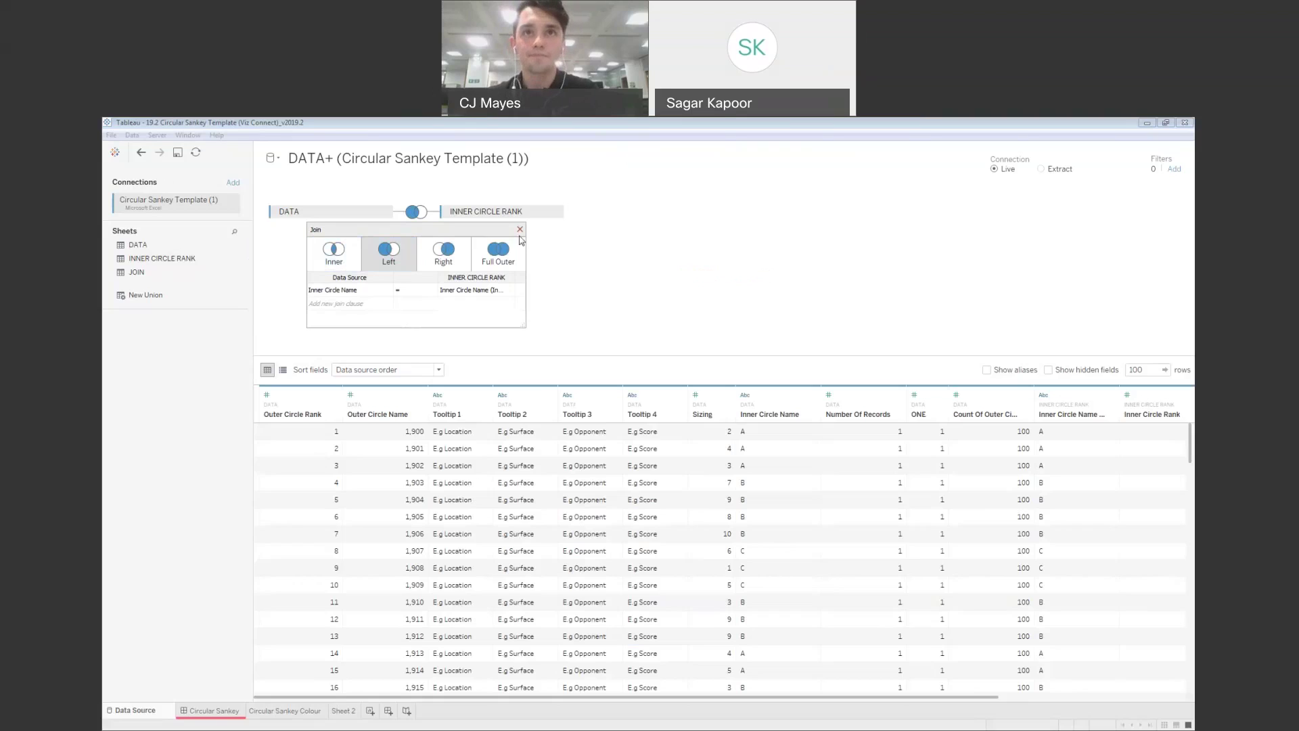
left_click(519, 230)
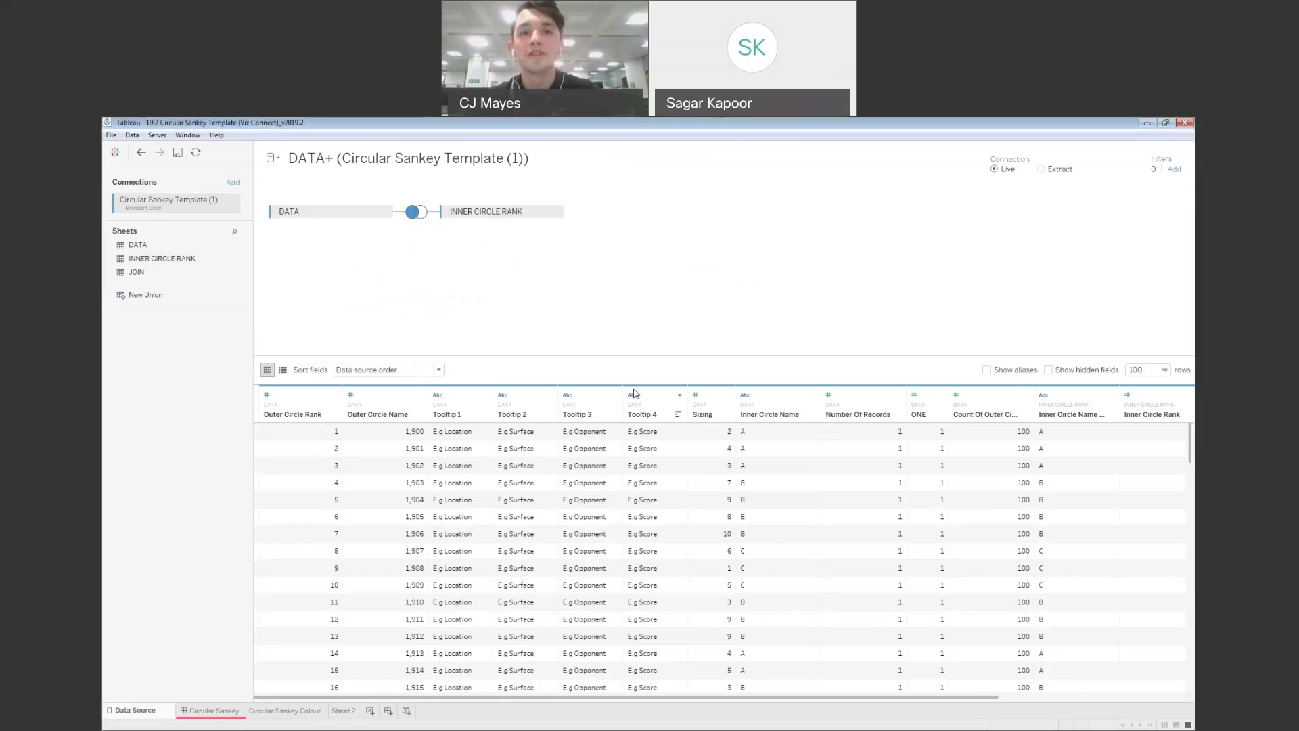
Add the JOIN sheet and left-join it to DATA, matching ONE with One (Join)
left_click_drag(526, 694, 548, 696)
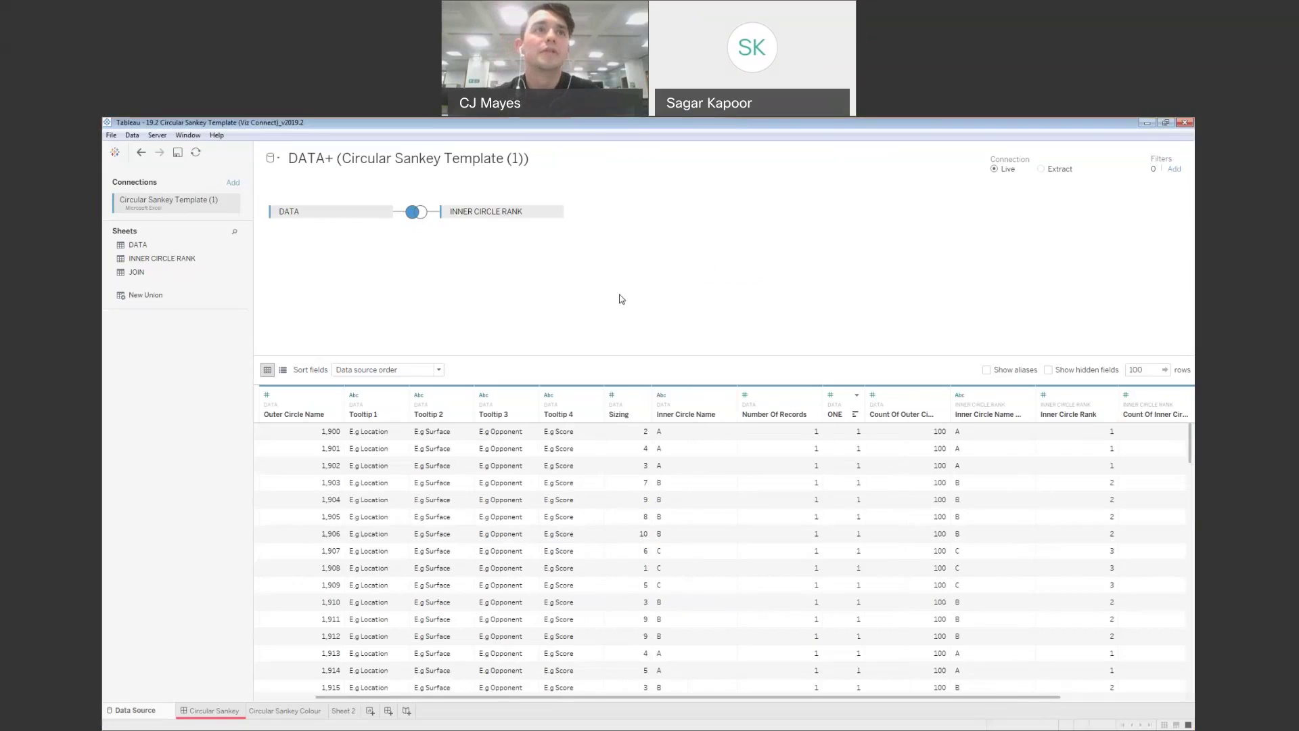
left_click_drag(195, 277, 495, 282)
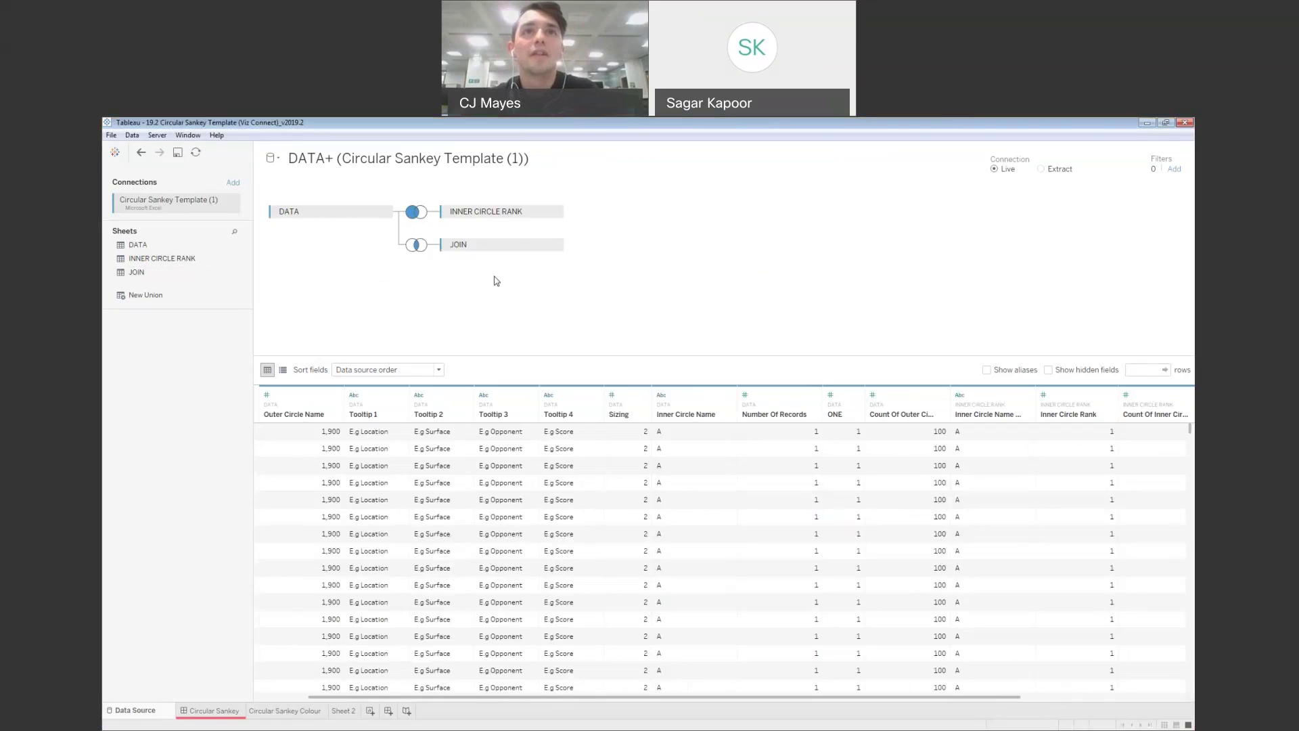
left_click(411, 248)
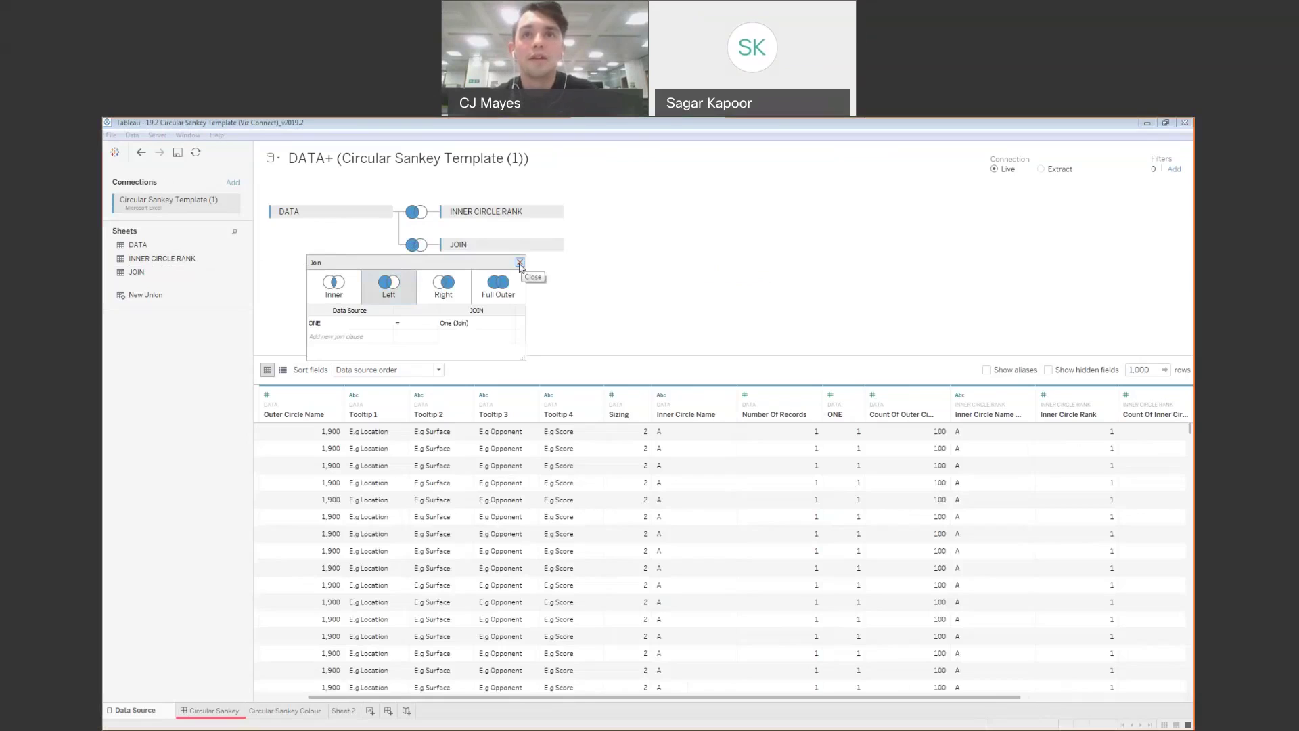
left_click(519, 263)
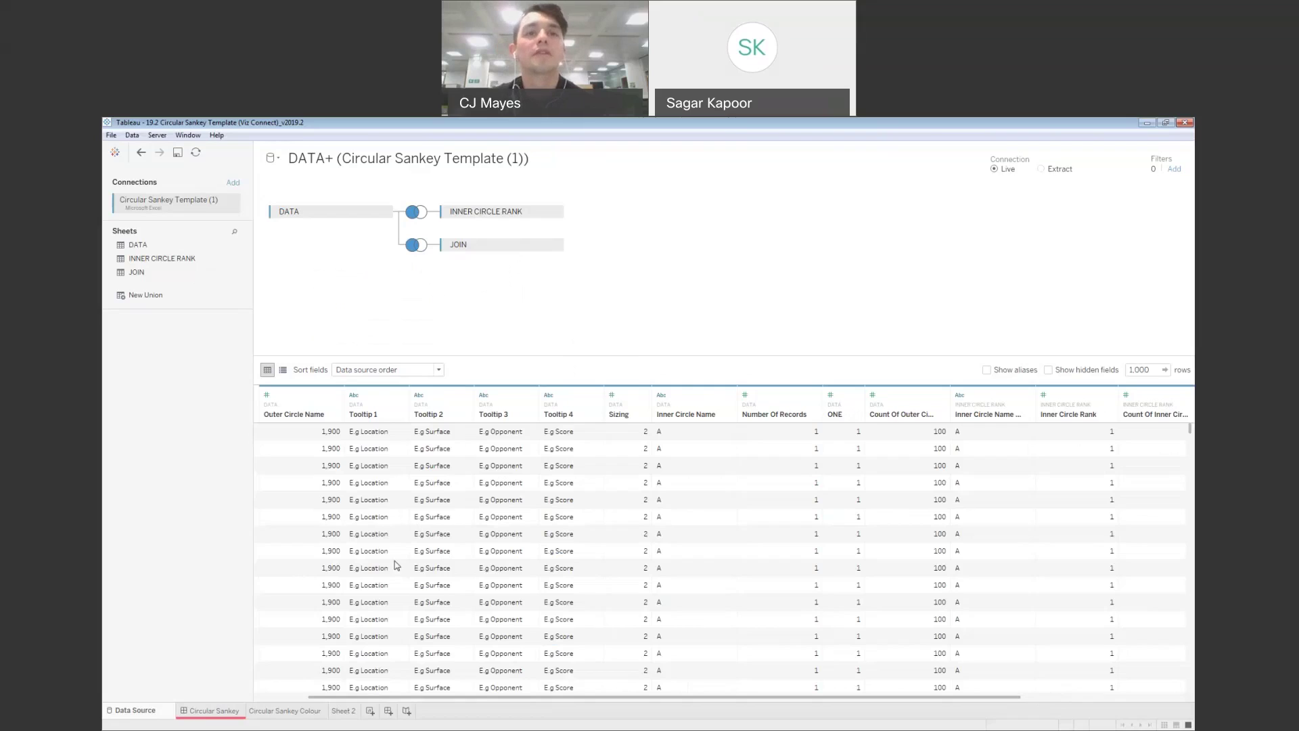
On Sheet 2, switch to the DATA+ (Circular Sankey Template) source and examine the t (logodds) calculation
left_click(343, 710)
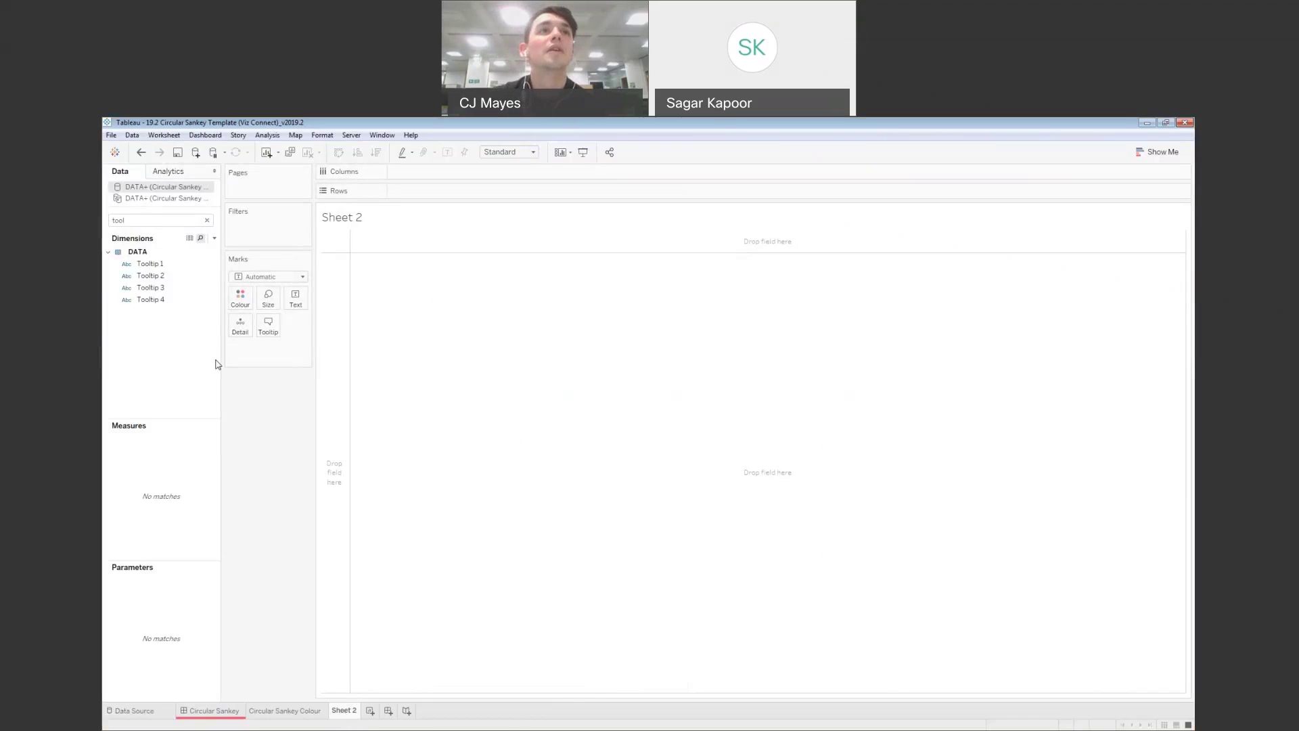
left_click(186, 200)
left_click(207, 221)
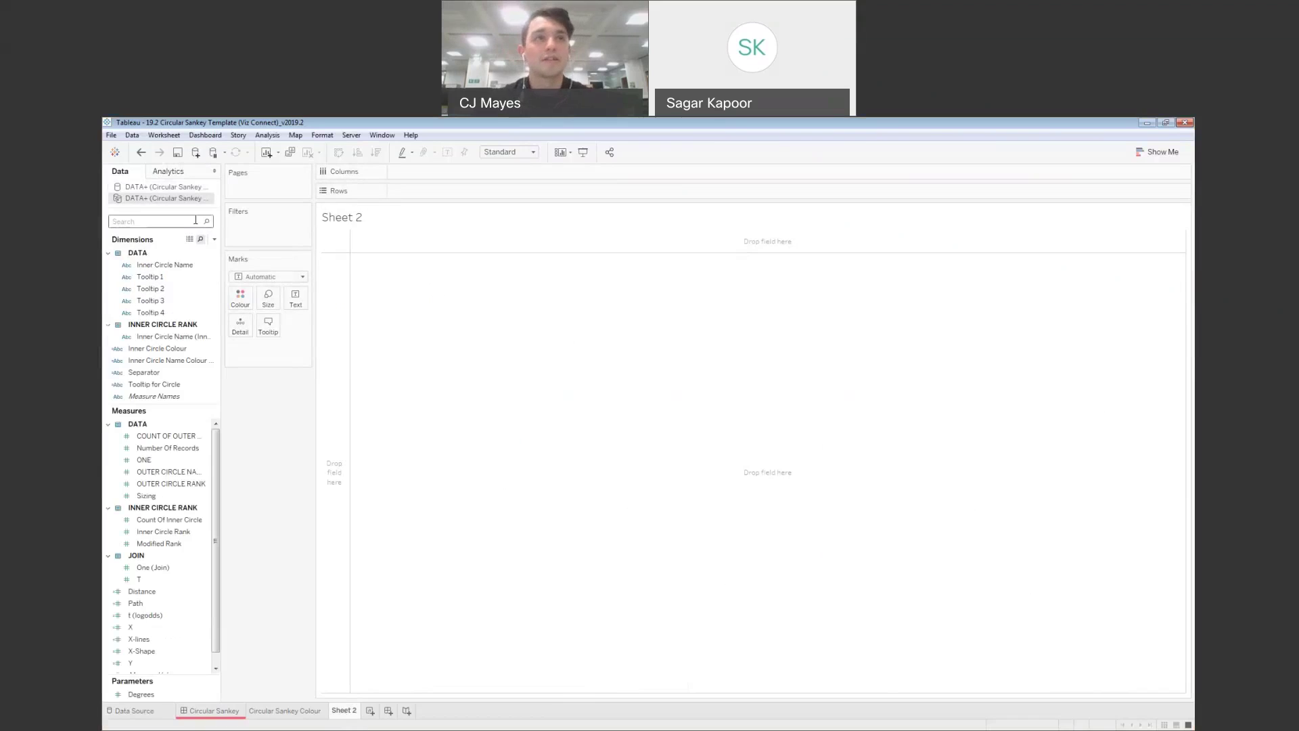
type("t")
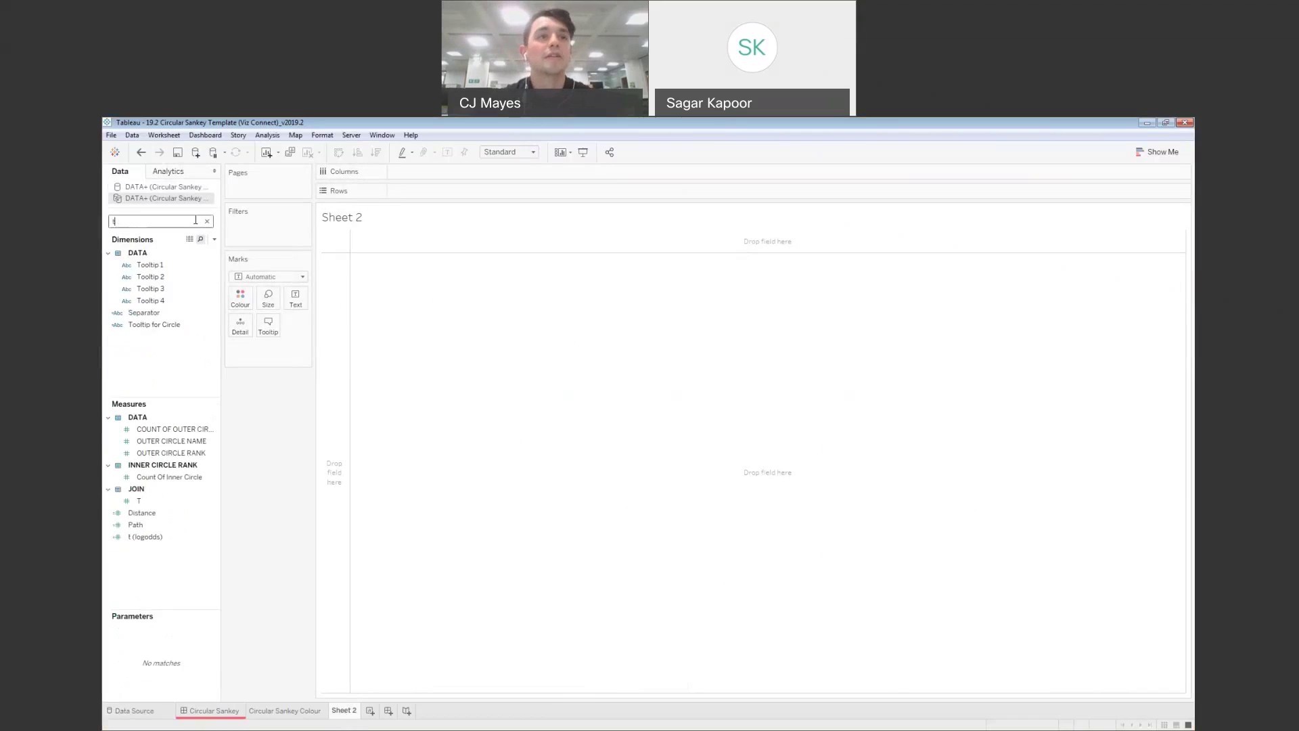
right_click(213, 538)
left_click(277, 356)
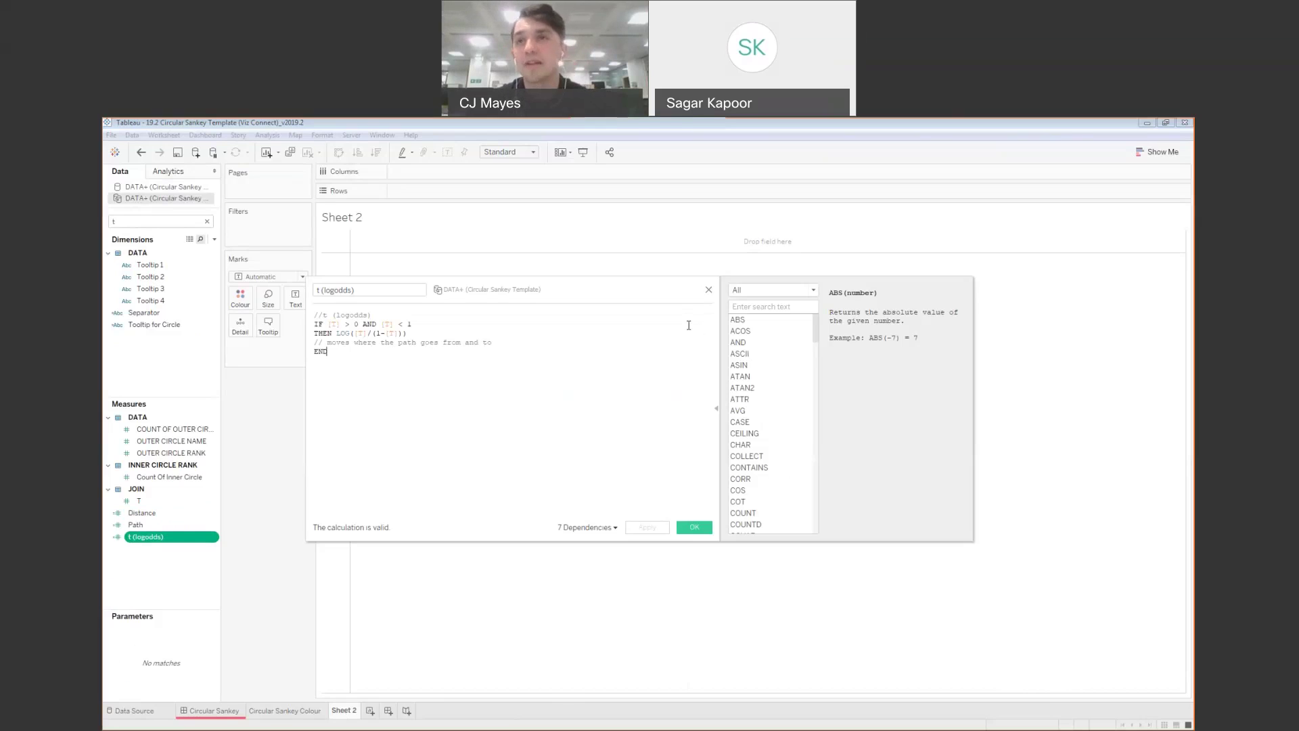
left_click(709, 289)
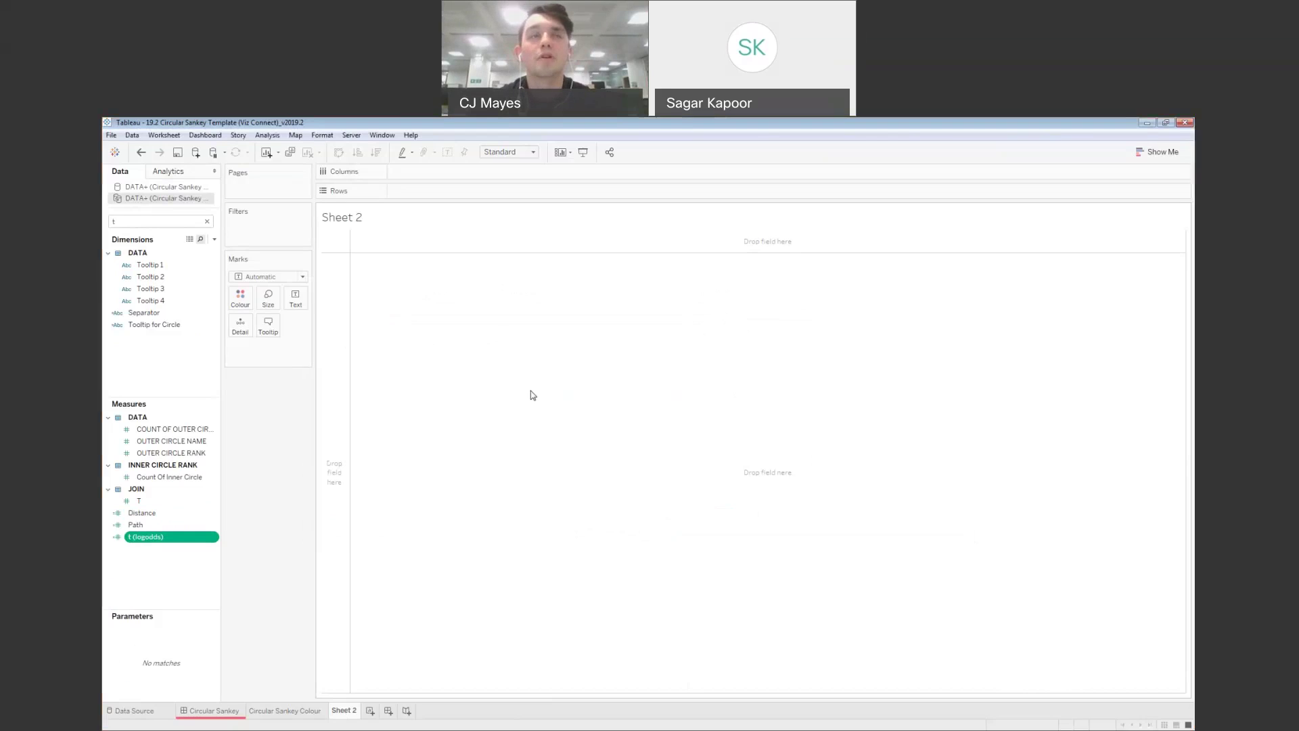
Find the Distance measure and examine how its formula positions the chord, inner dots and outer circle
left_click(207, 223)
type("dis")
left_click(203, 406)
right_click(216, 408)
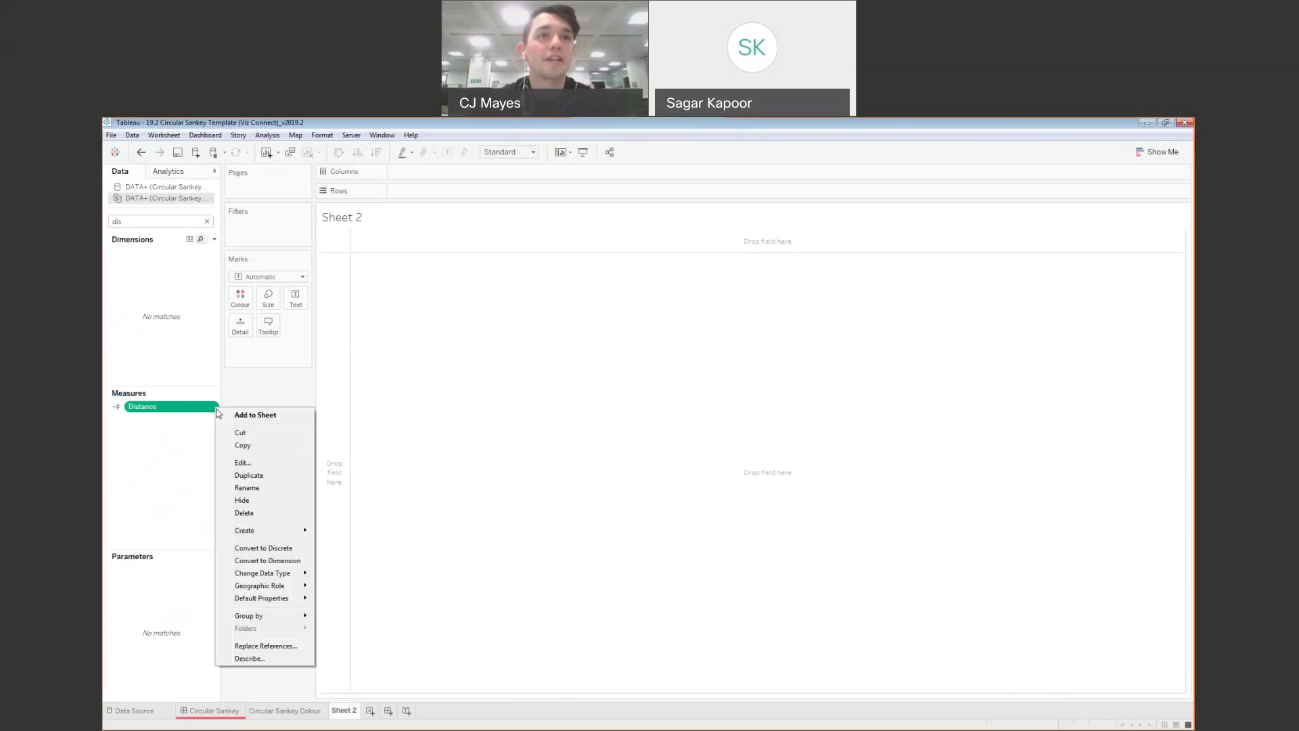
left_click(244, 463)
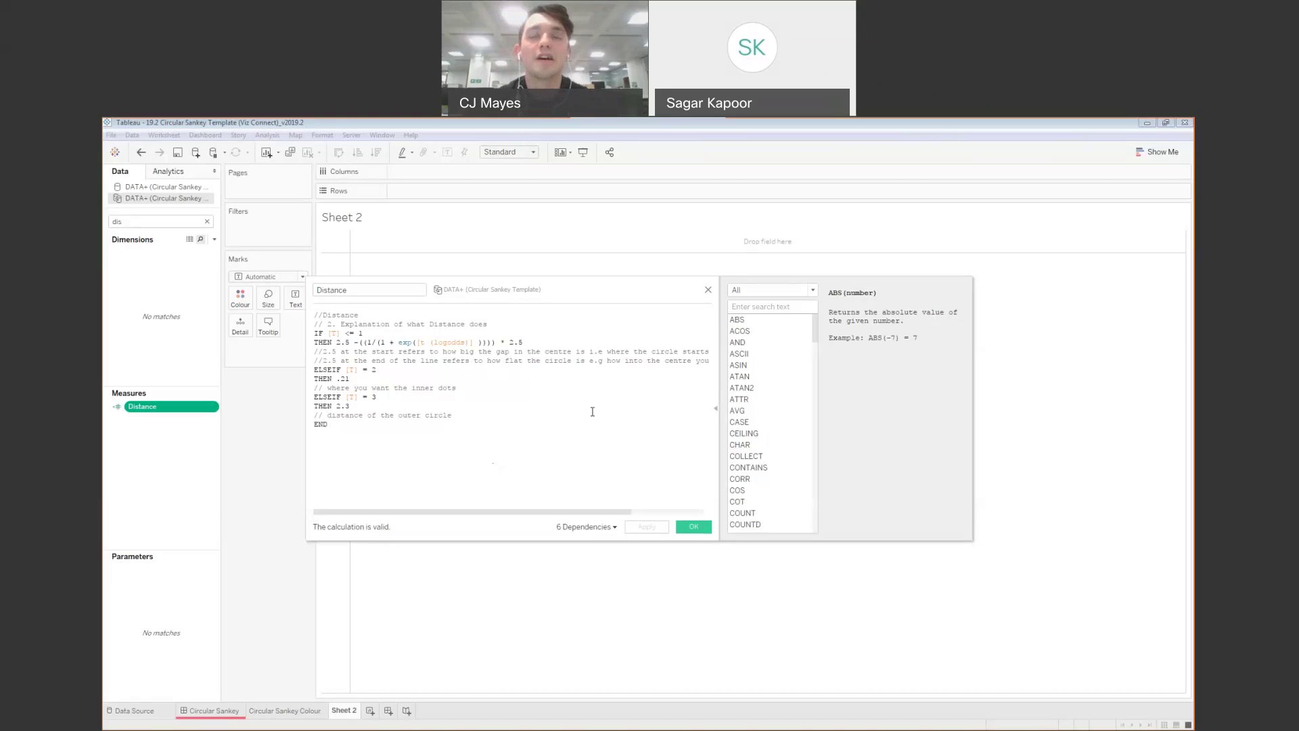
left_click(707, 290)
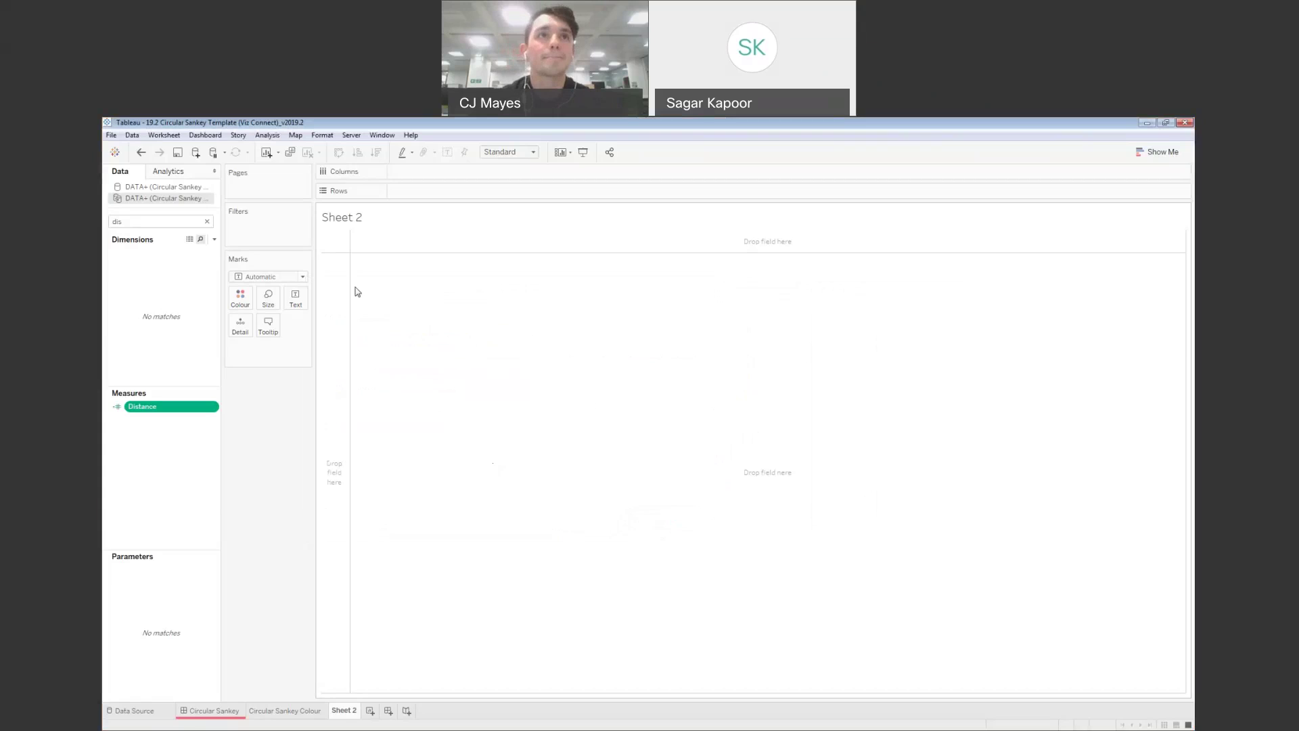
Find the Path measure and examine its formula for the chord, start and end points
left_click(207, 221)
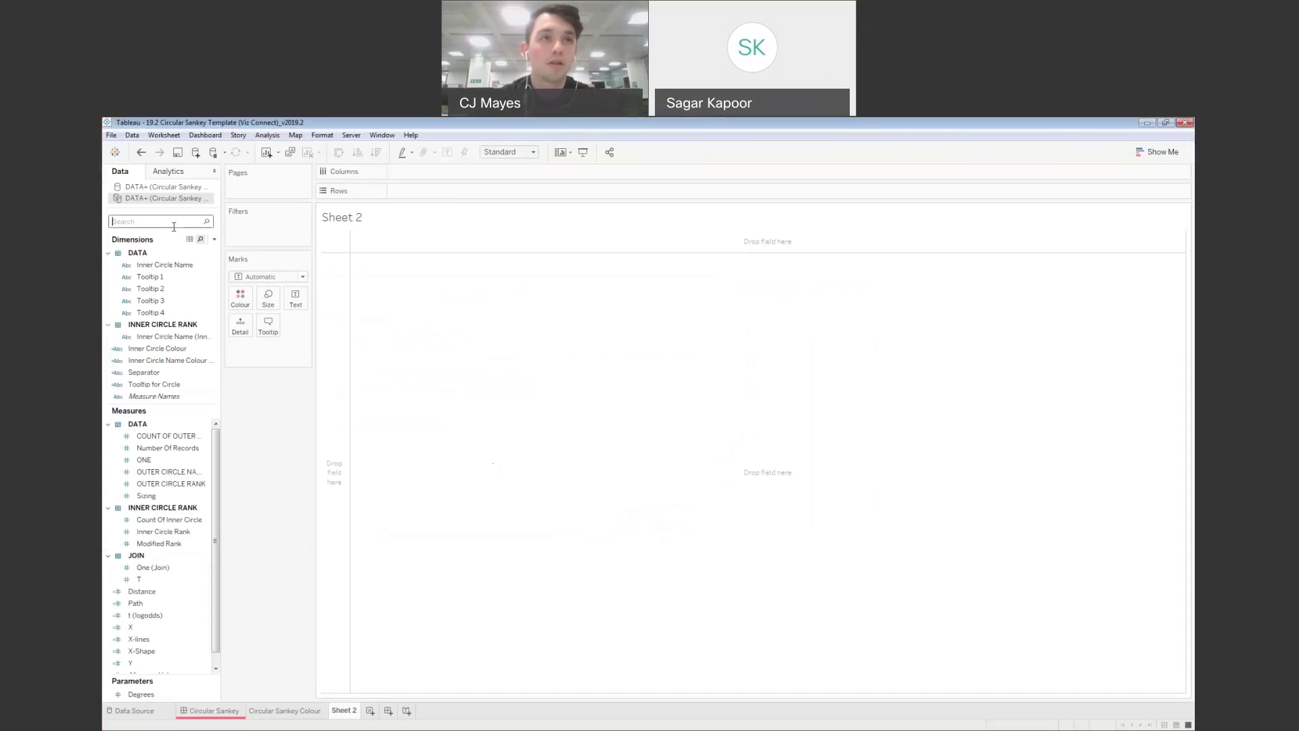
type("path")
left_click(209, 405)
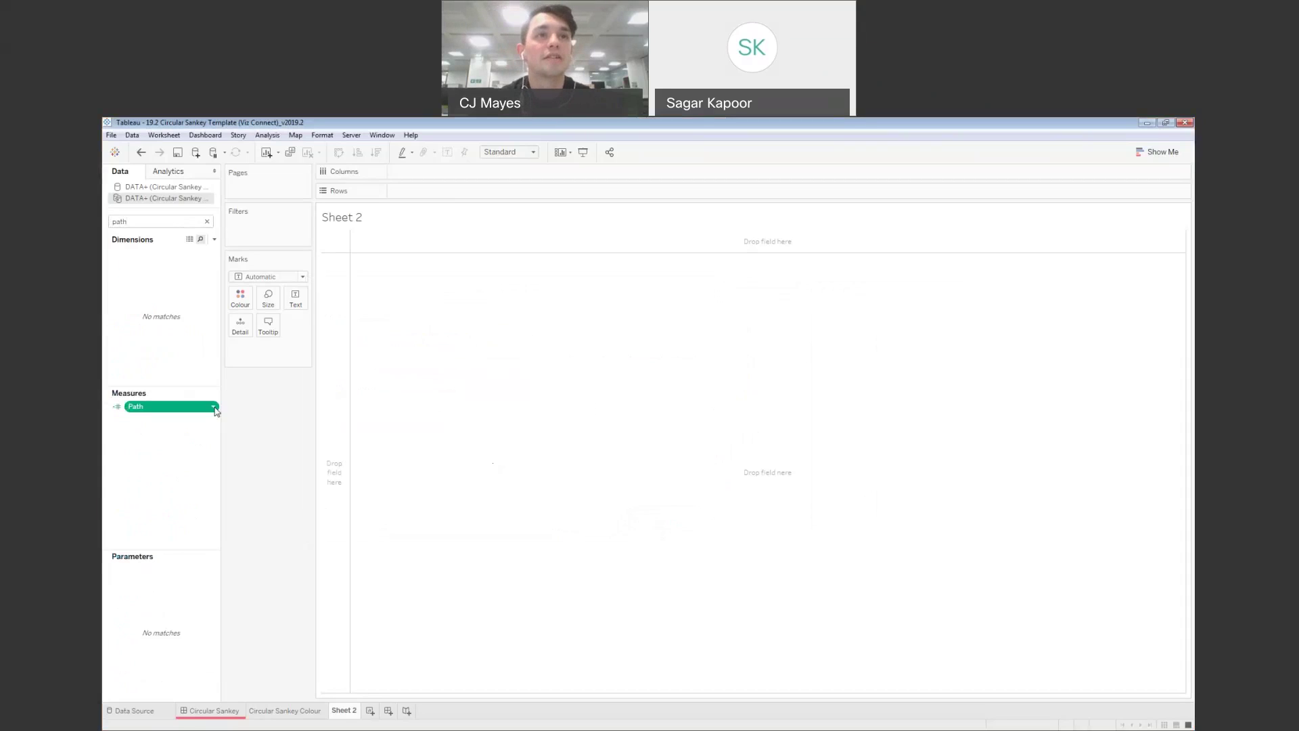
right_click(211, 406)
left_click(251, 462)
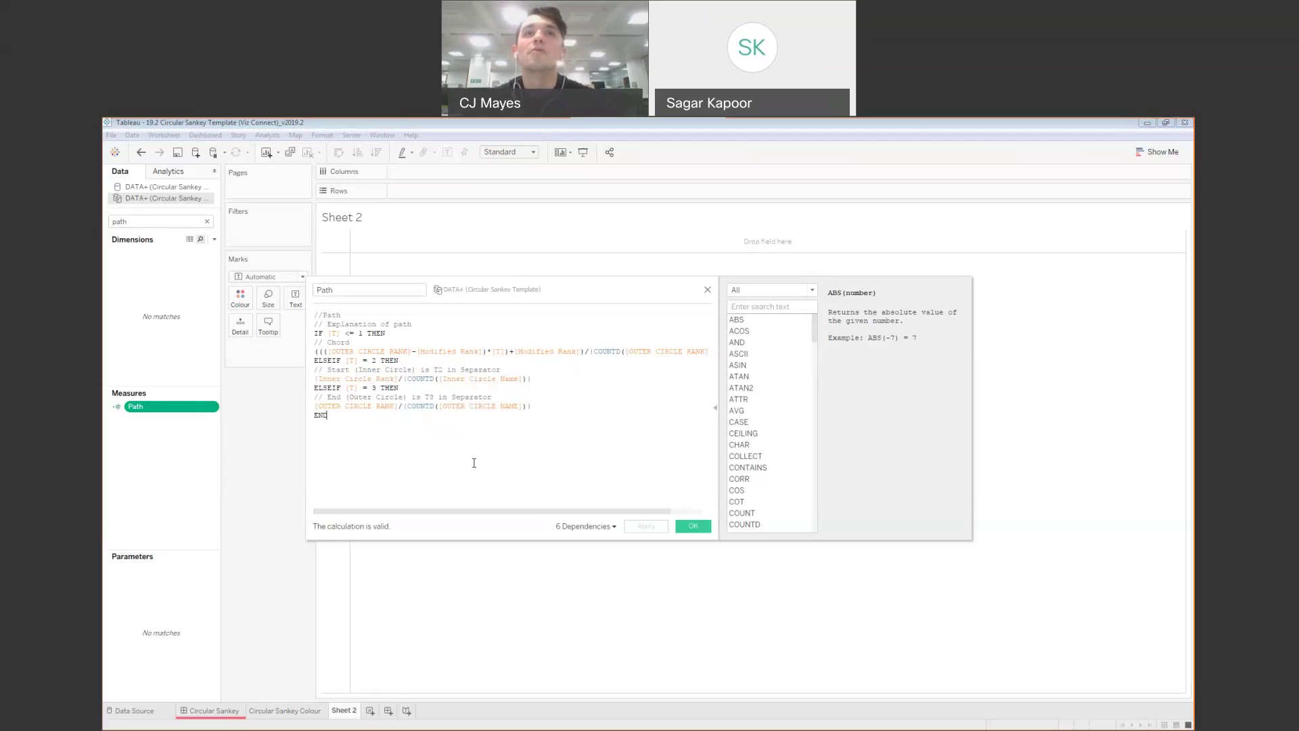
left_click(707, 291)
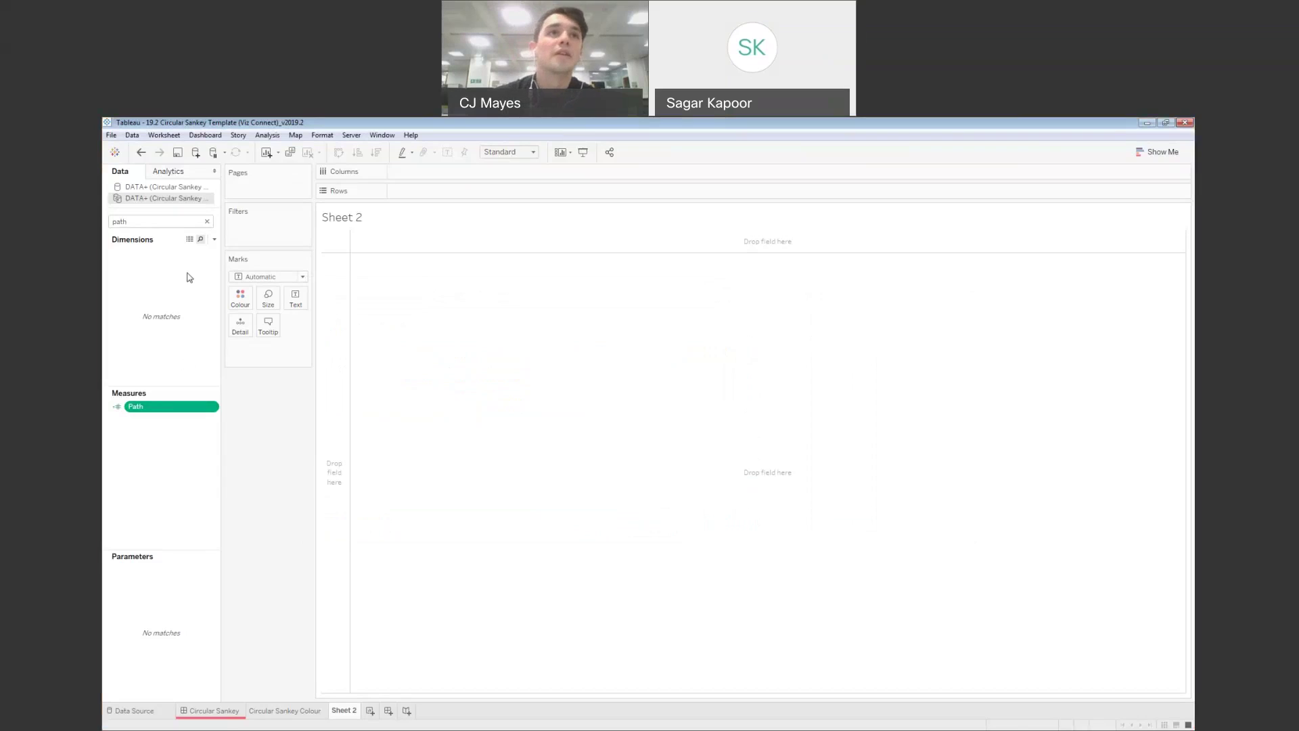
Find the X measure and examine the formula that makes the X points circular
left_click(207, 221)
type("x")
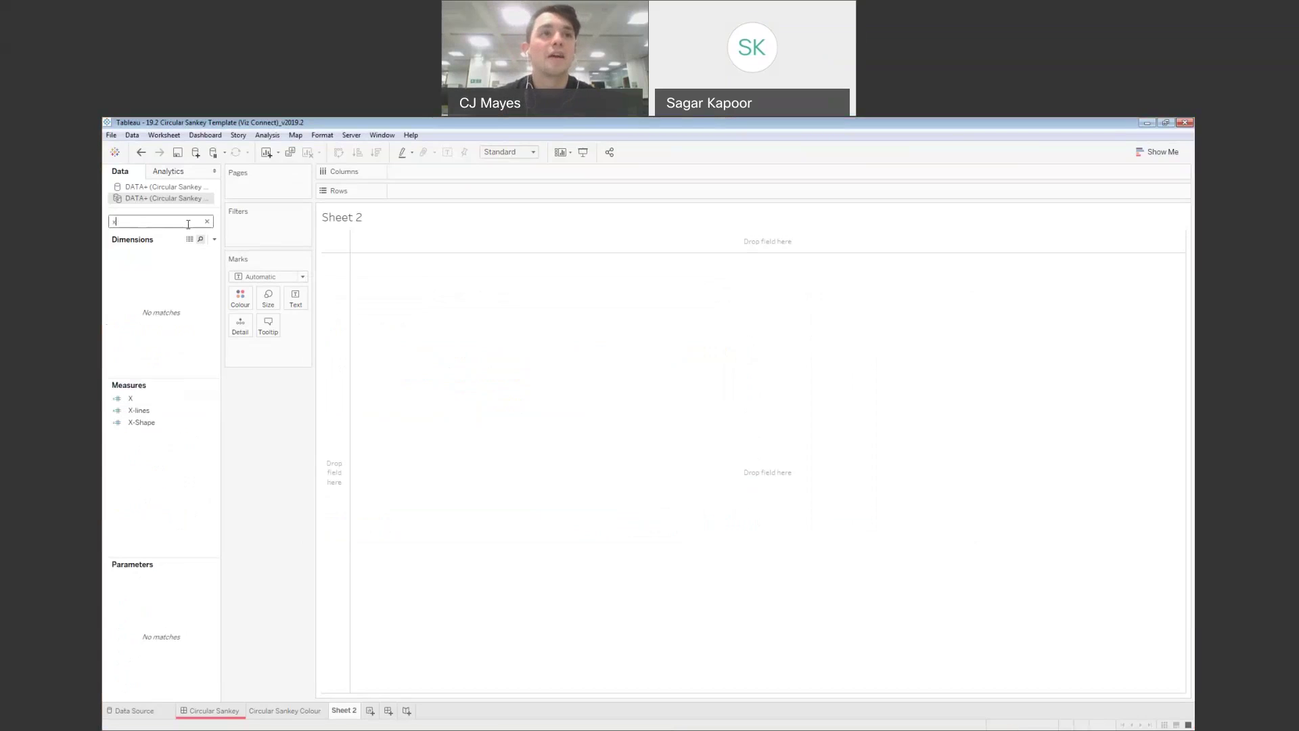
right_click(216, 398)
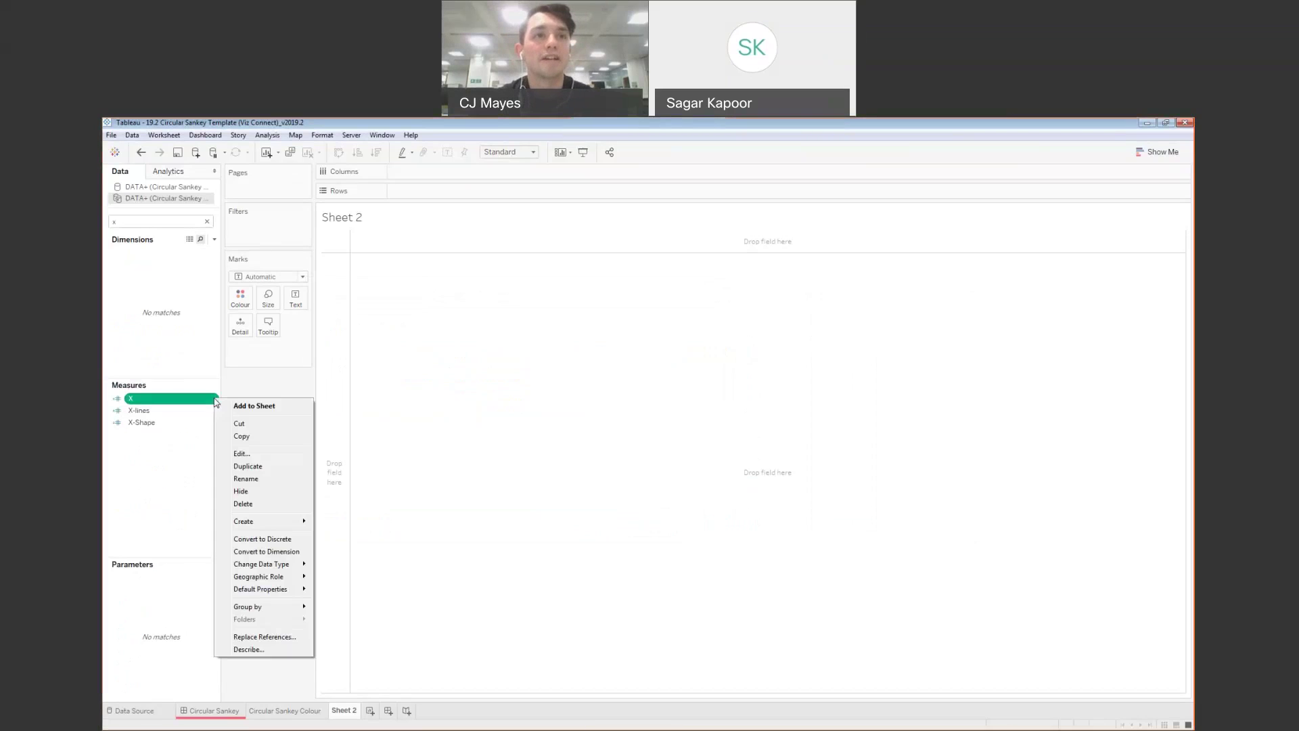
left_click(242, 453)
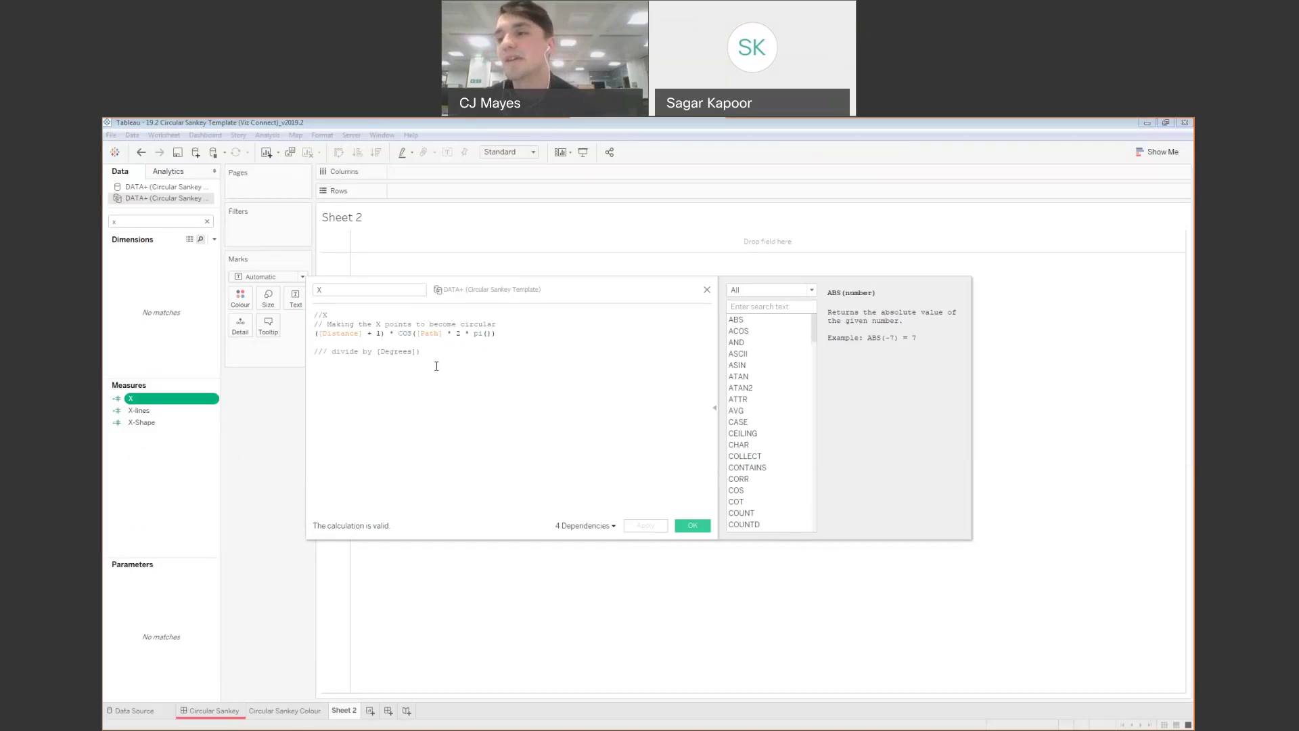
left_click(707, 291)
Find the Y measure and examine the formula that makes the Y points radial
left_click(207, 221)
type("y")
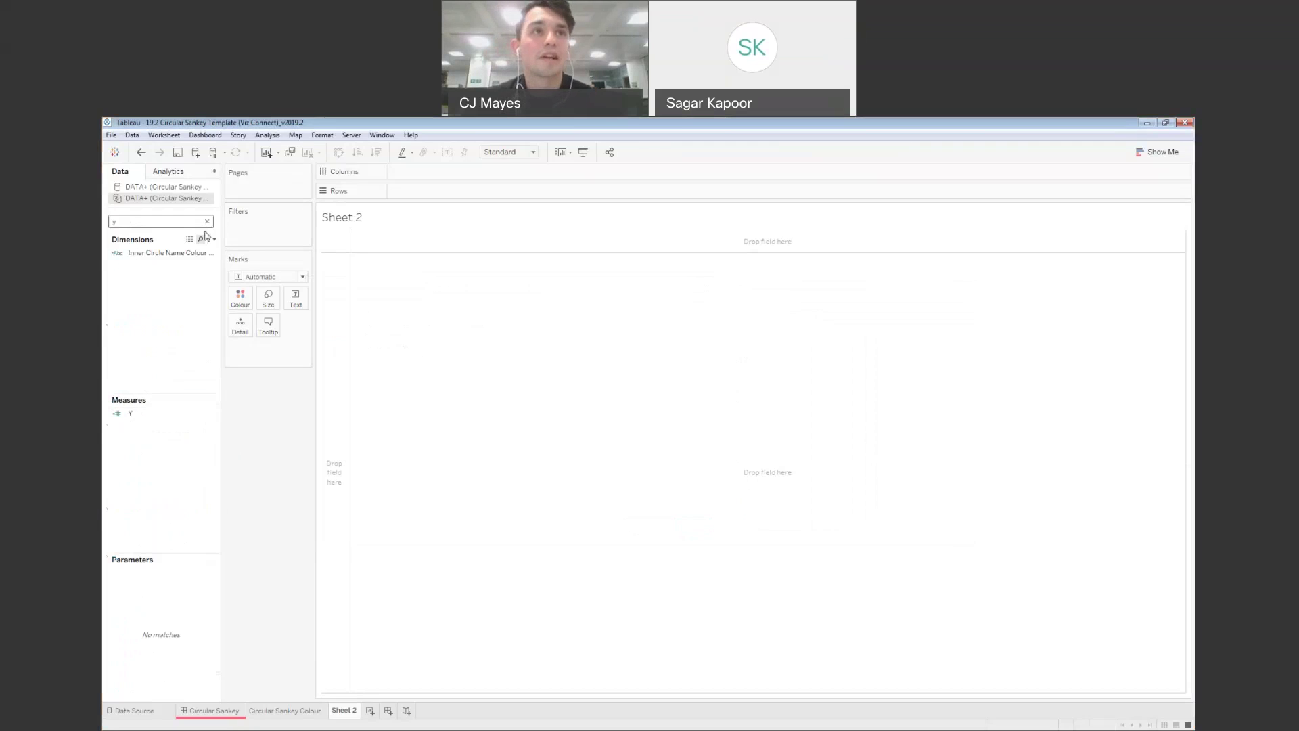
right_click(213, 416)
left_click(241, 474)
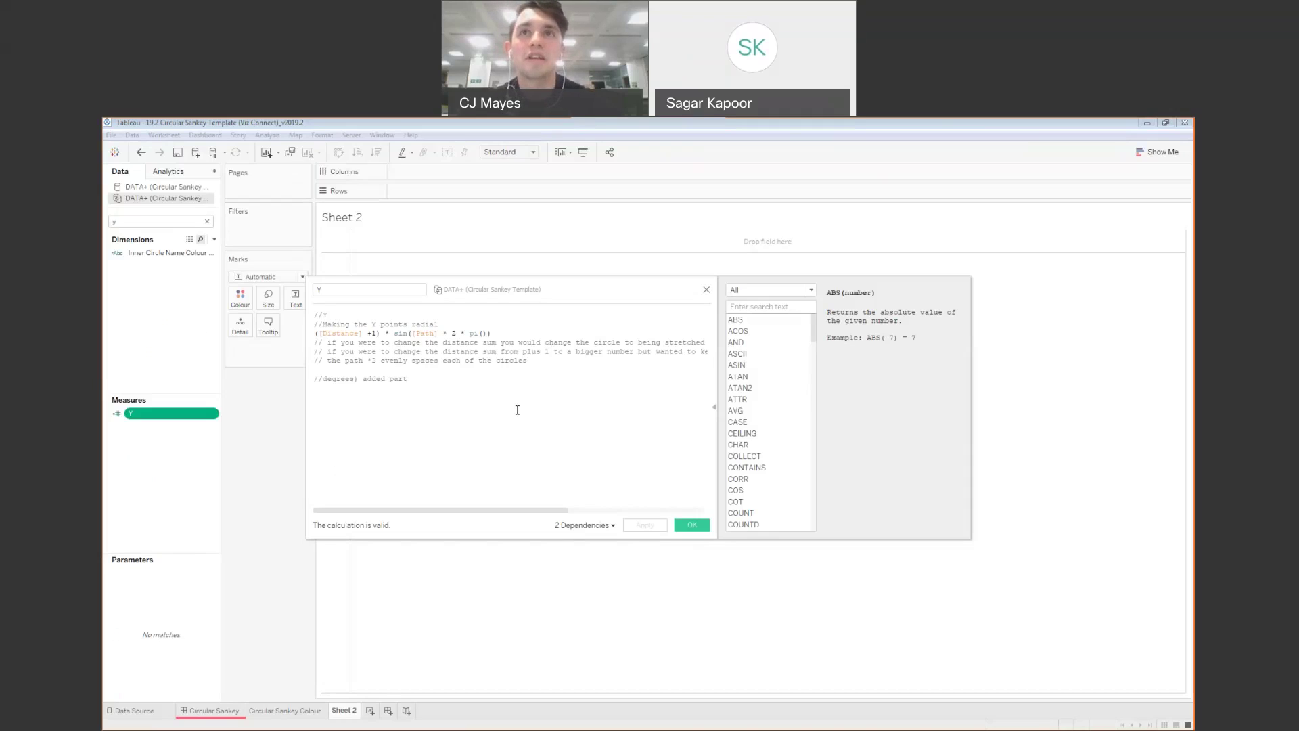
left_click(707, 293)
Find the Separator dimension and examine how its formula labels chord, start point and end point
left_click(207, 222)
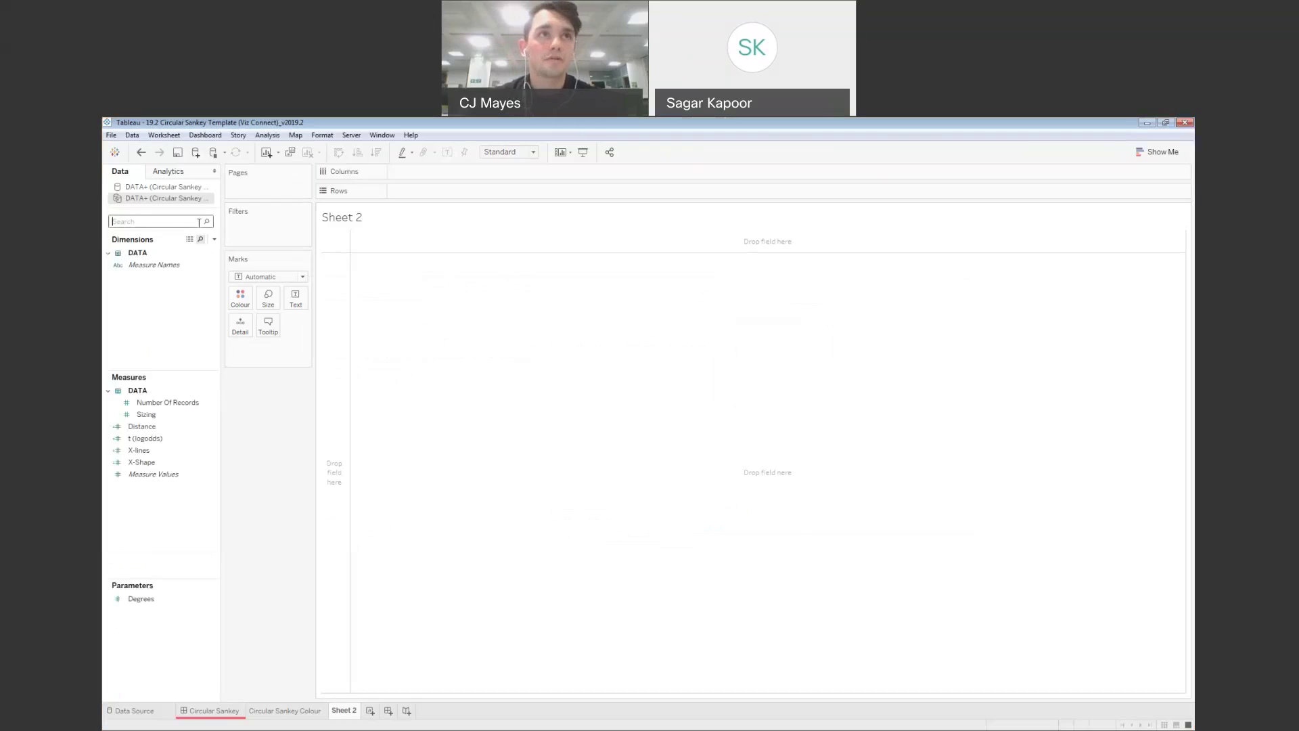
type("se")
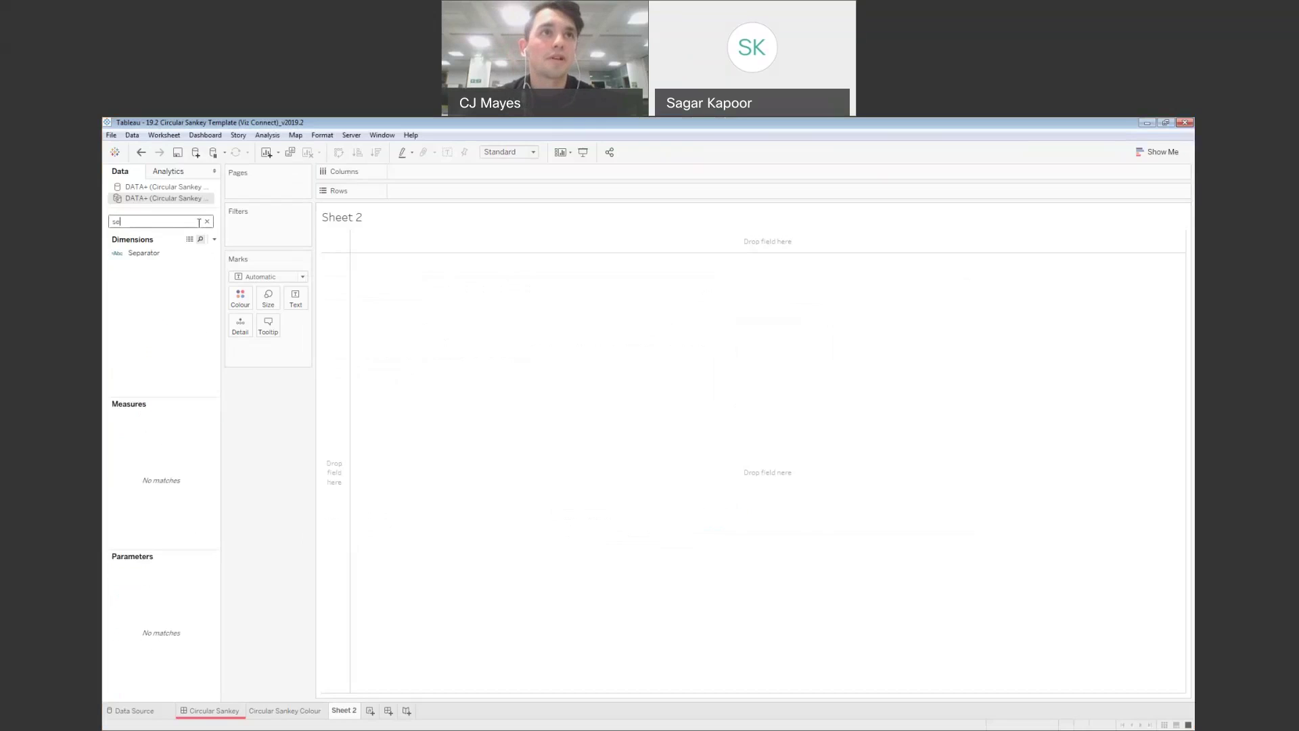
right_click(213, 255)
left_click(241, 308)
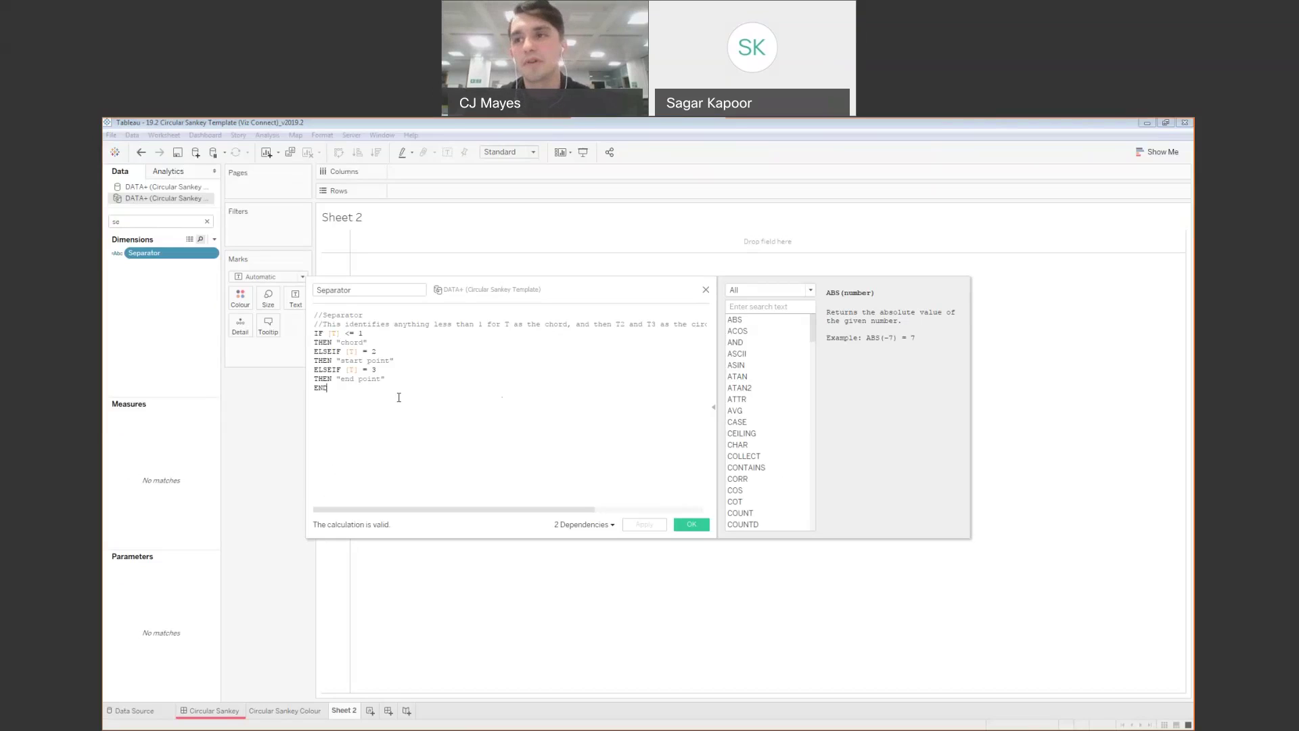
left_click(706, 290)
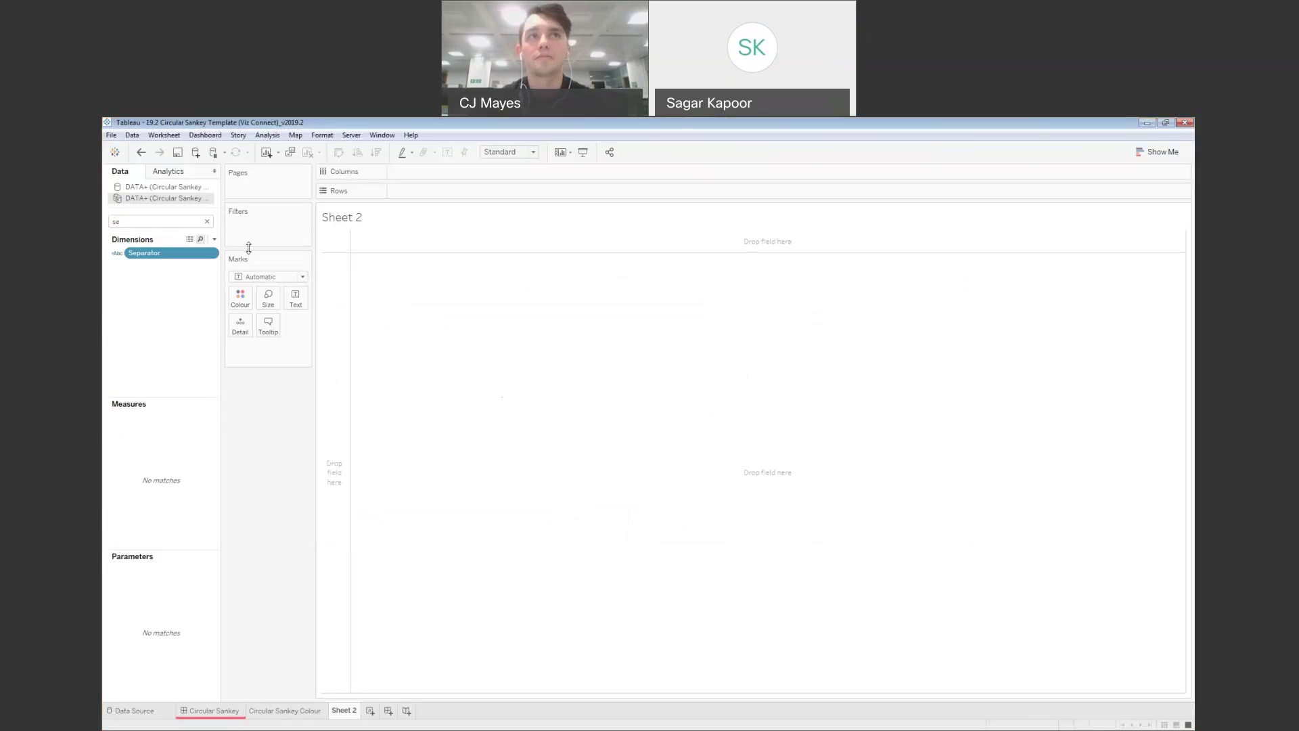
Find the X-Shape measure and examine its formula for plotting the inner and outer circles
left_click(206, 221)
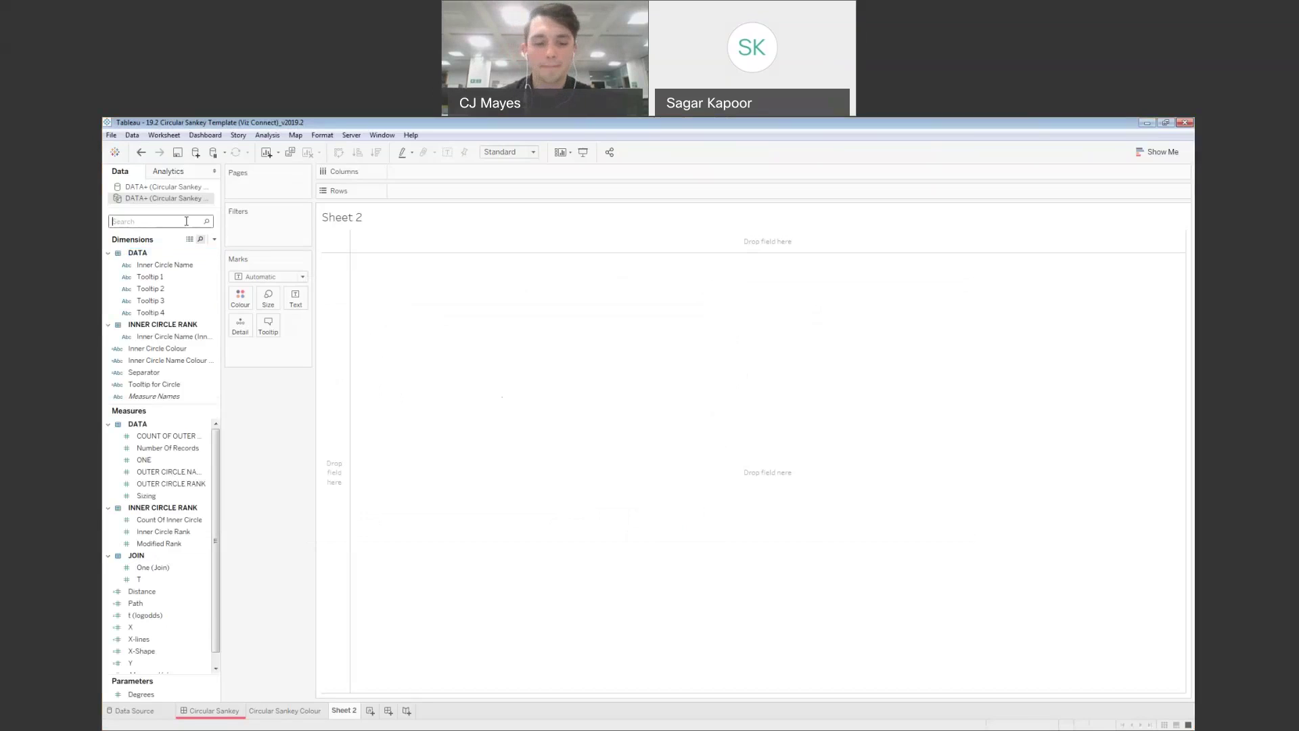
type("x")
right_click(213, 423)
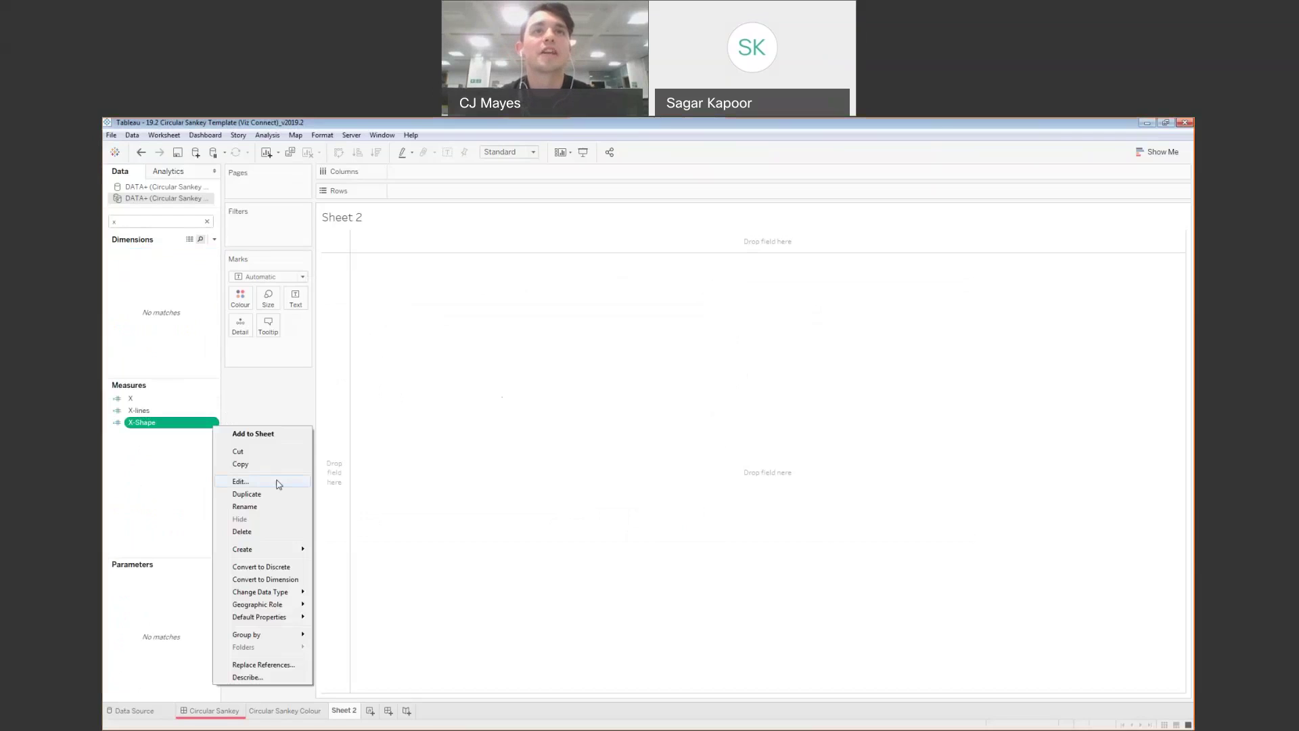
left_click(278, 485)
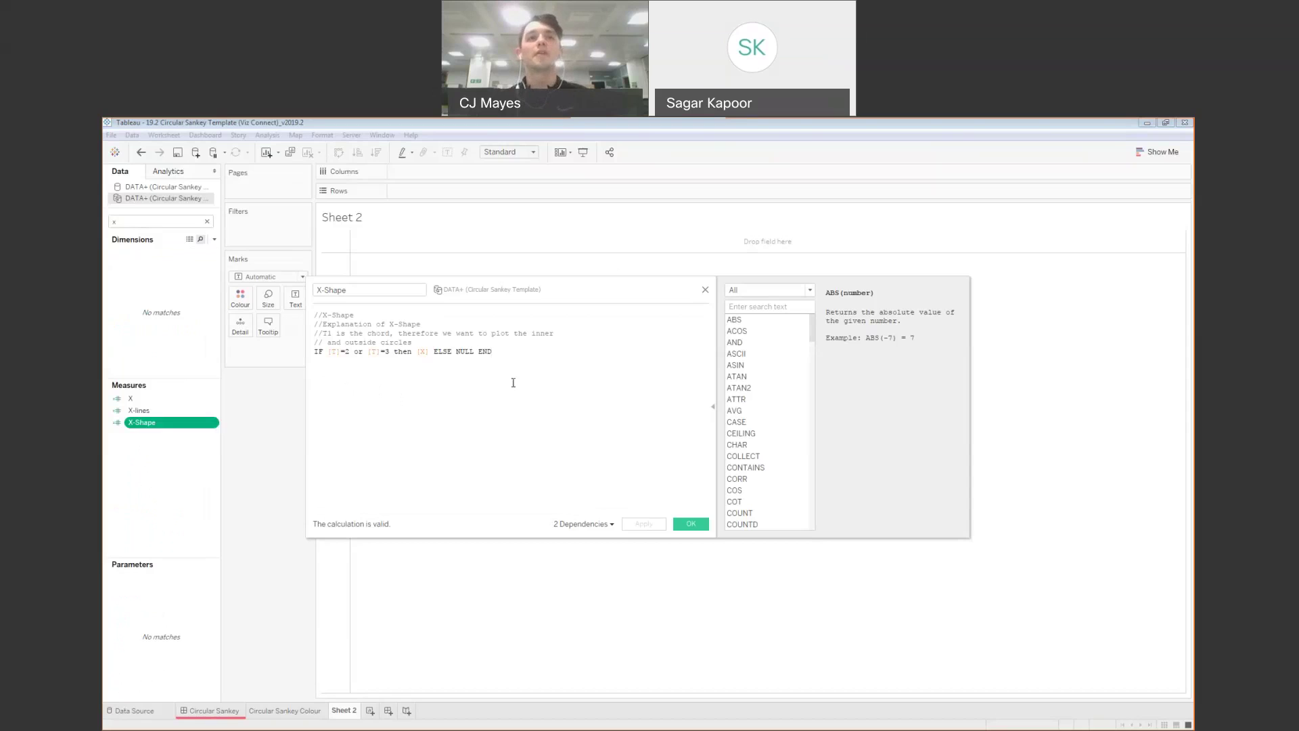
left_click(705, 290)
Examine the X-lines measure's formula for plotting the chord
right_click(211, 411)
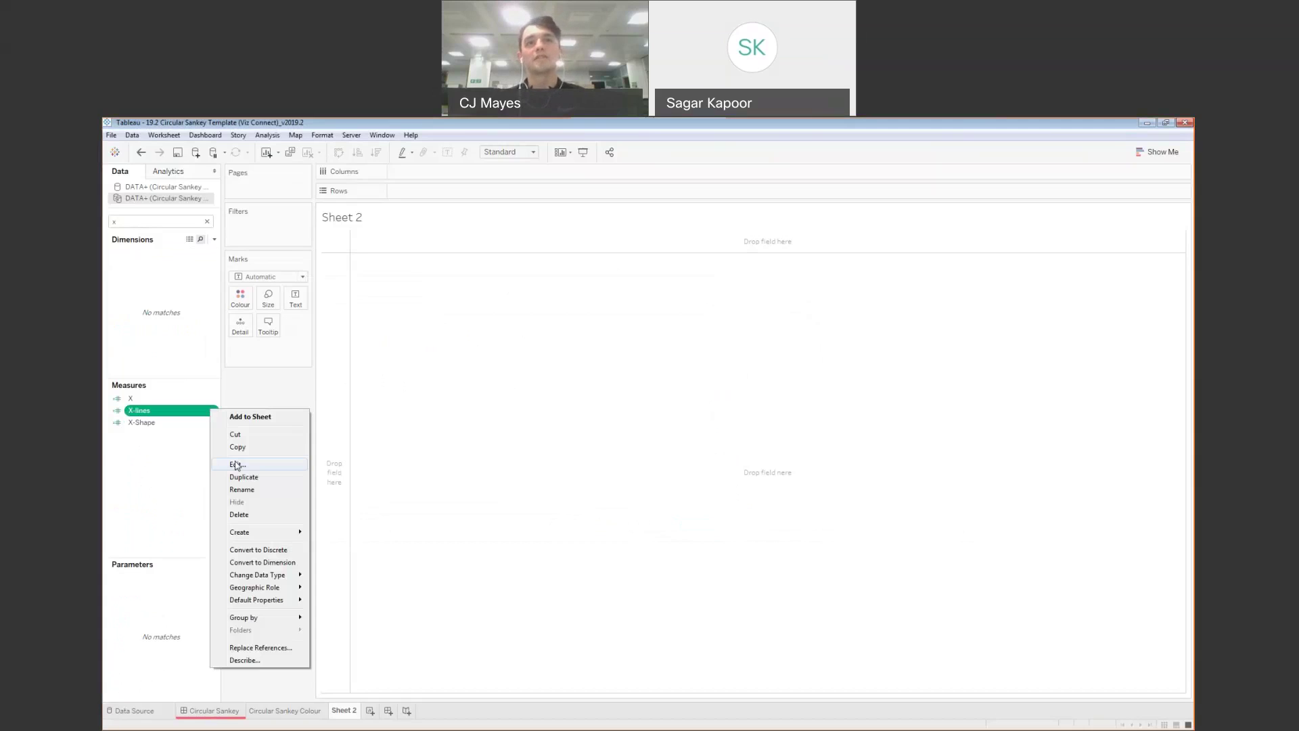
left_click(237, 464)
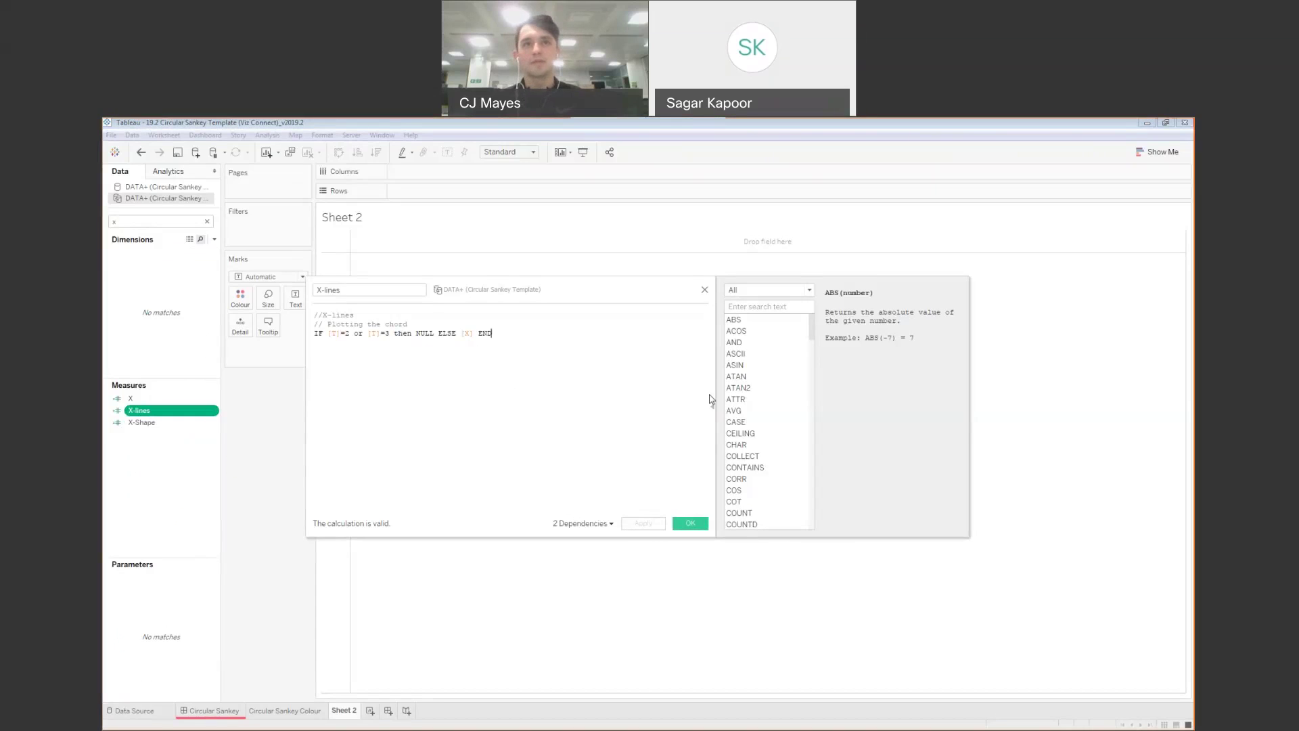
left_click(704, 291)
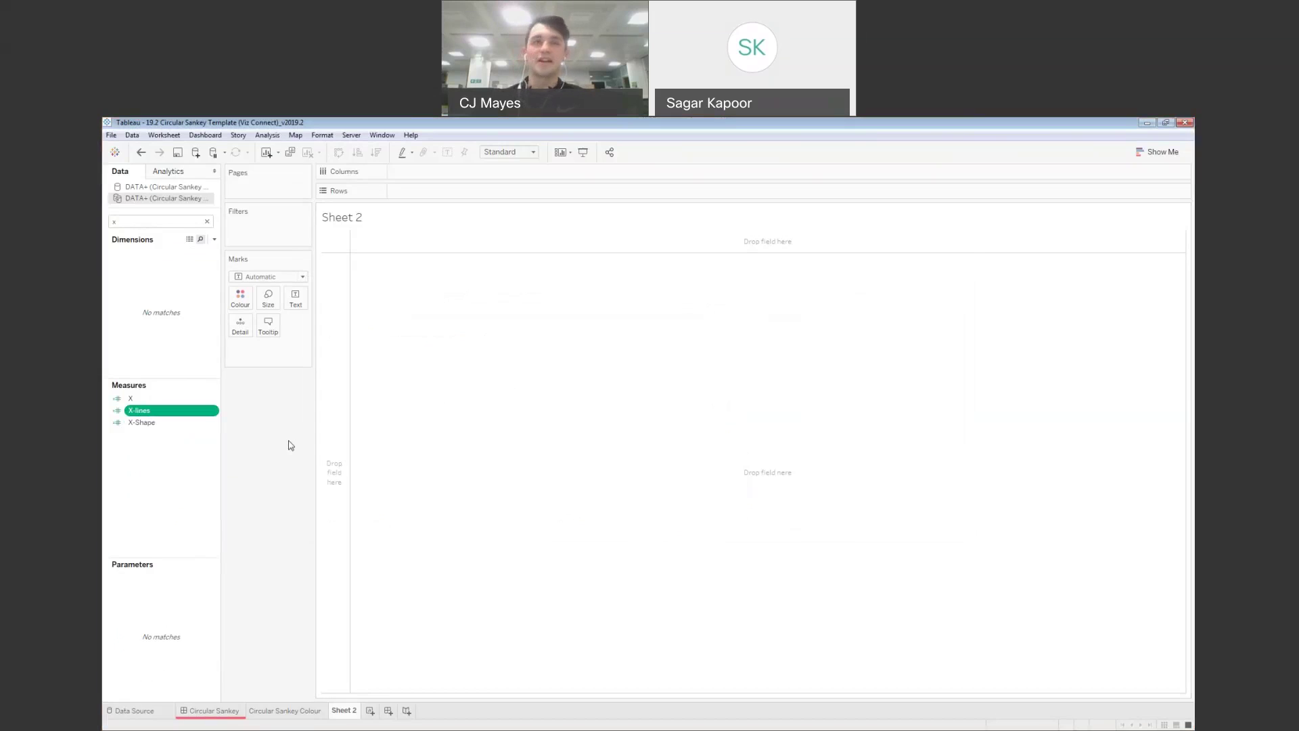
Find the Tooltip for Circle dimension and examine its formula for choosing between the inner and outer circle names
left_click(207, 222)
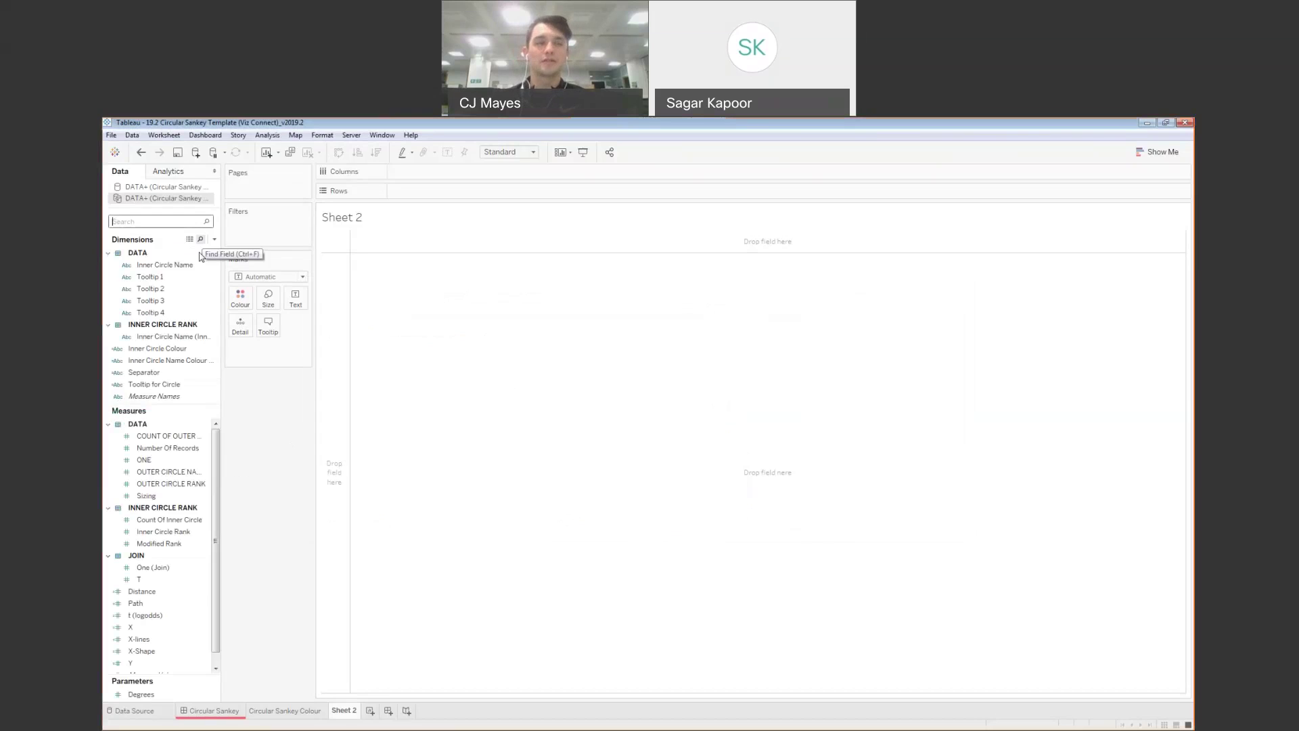
type("tool")
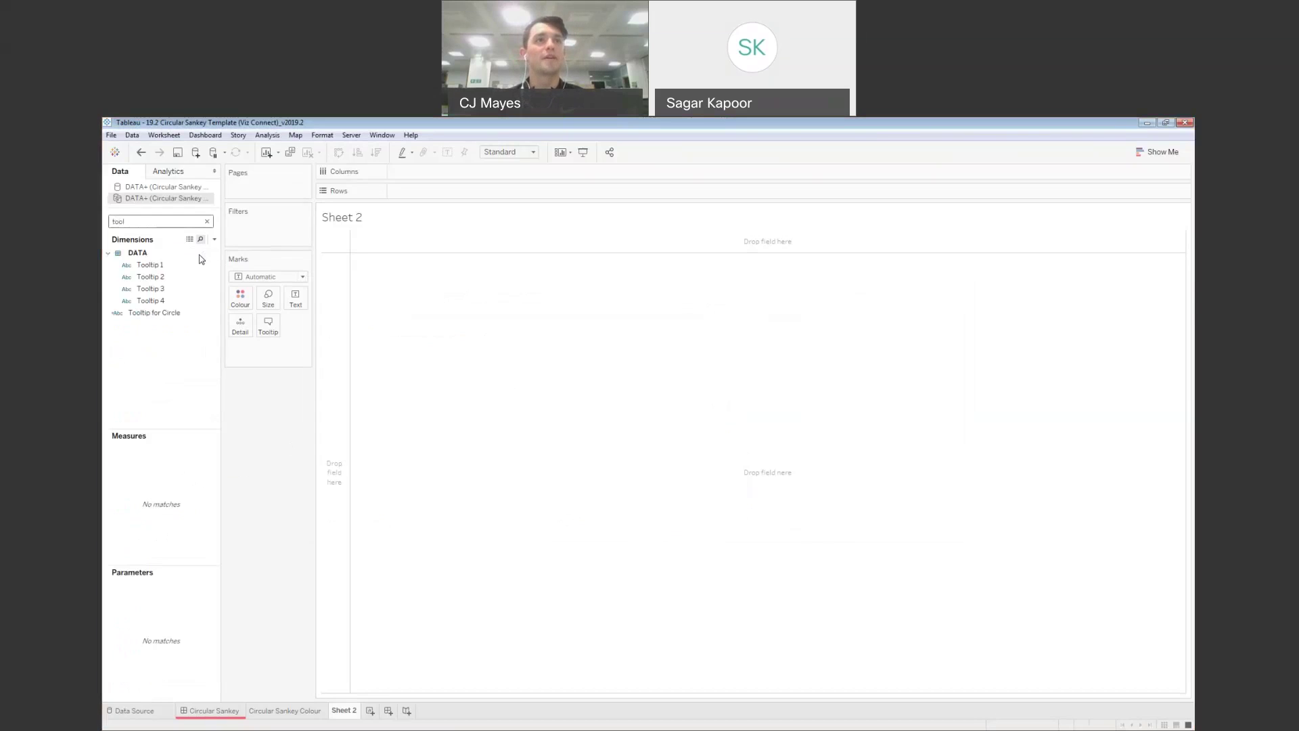
right_click(216, 316)
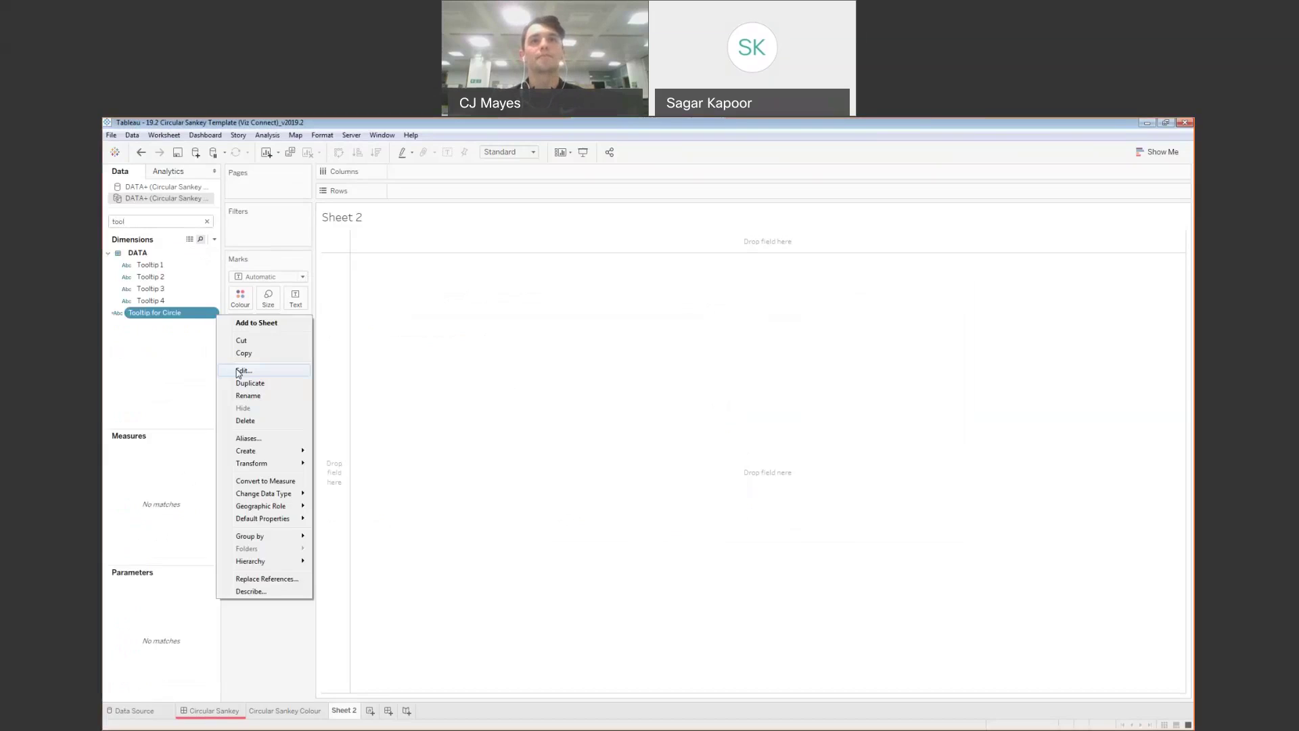
left_click(238, 371)
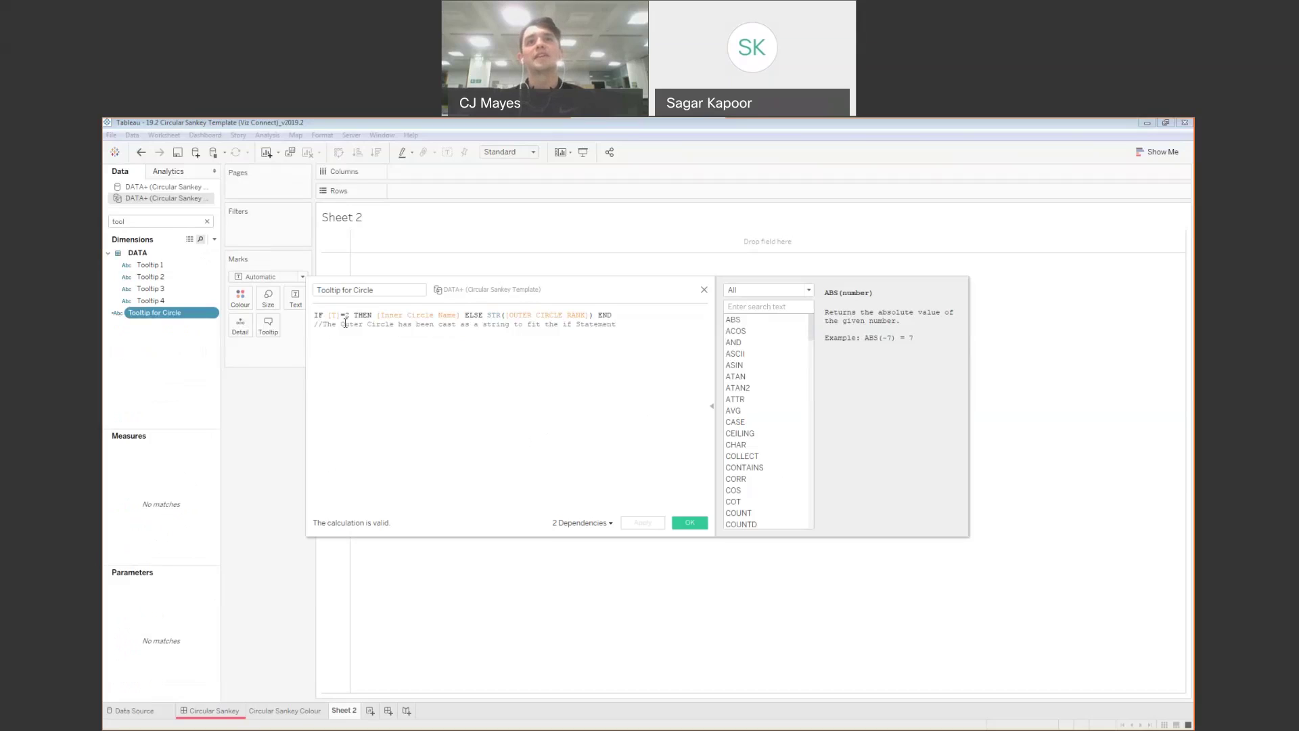
left_click(422, 313)
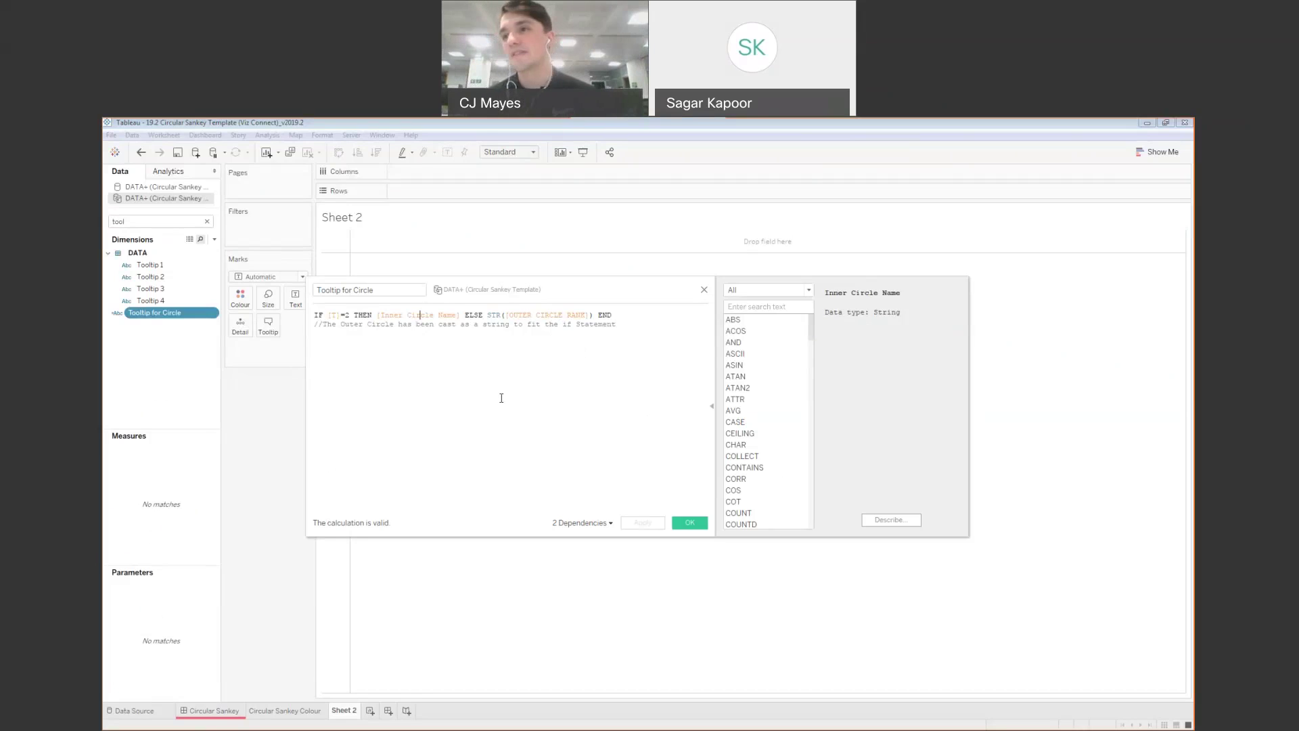
left_click(704, 291)
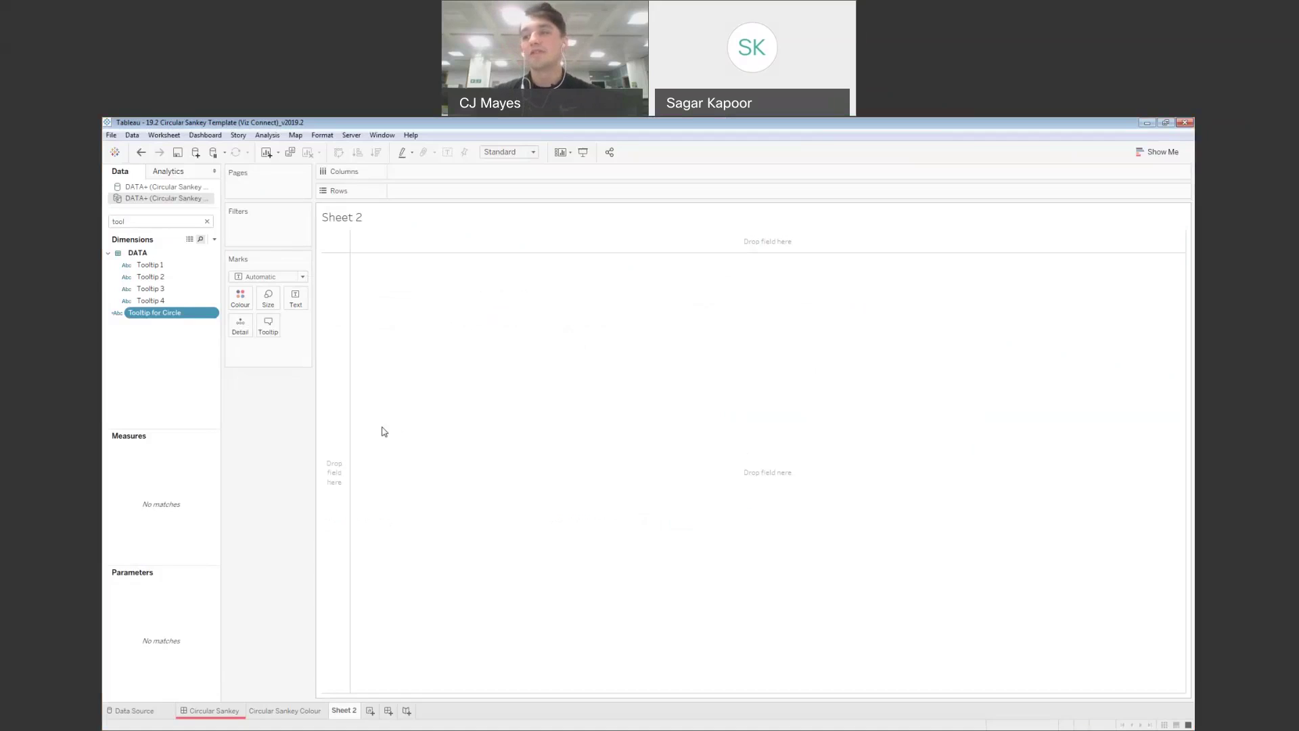
Place the Y measure on Columns in Sheet 2 and set the mark type to Line
left_click(207, 222)
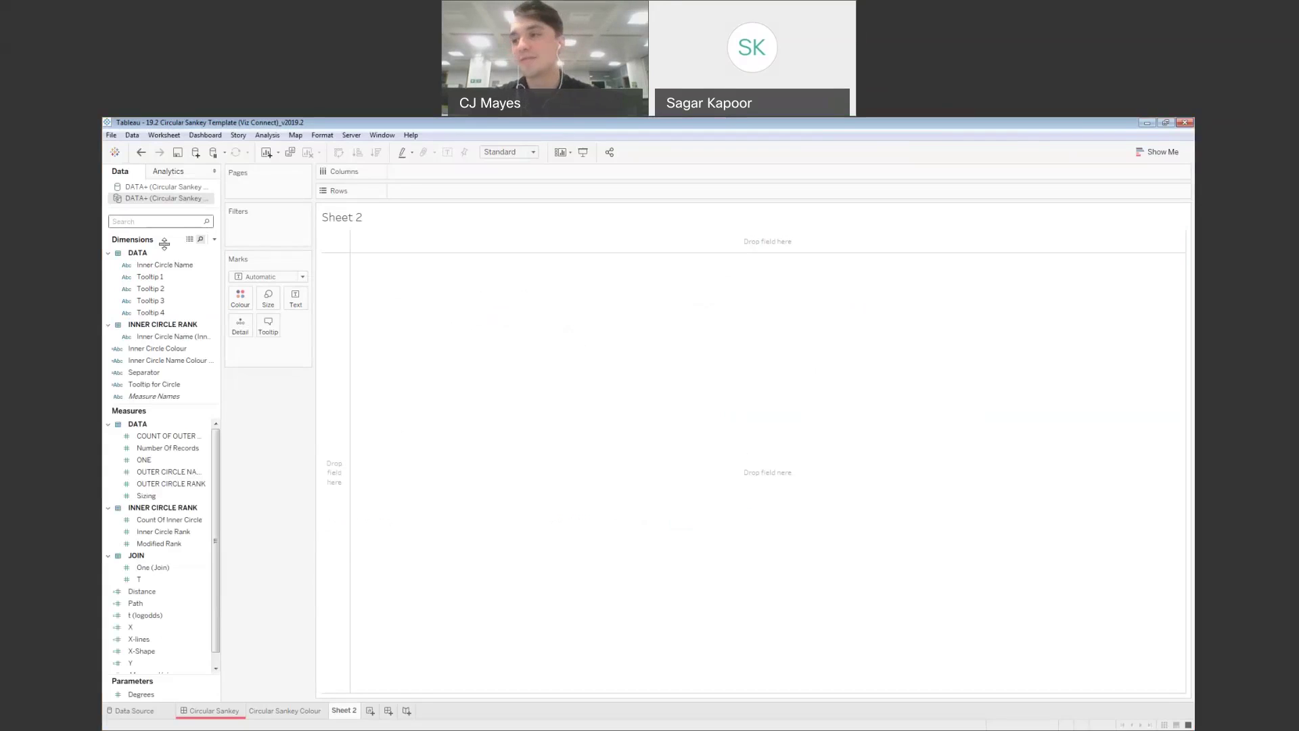
type("y")
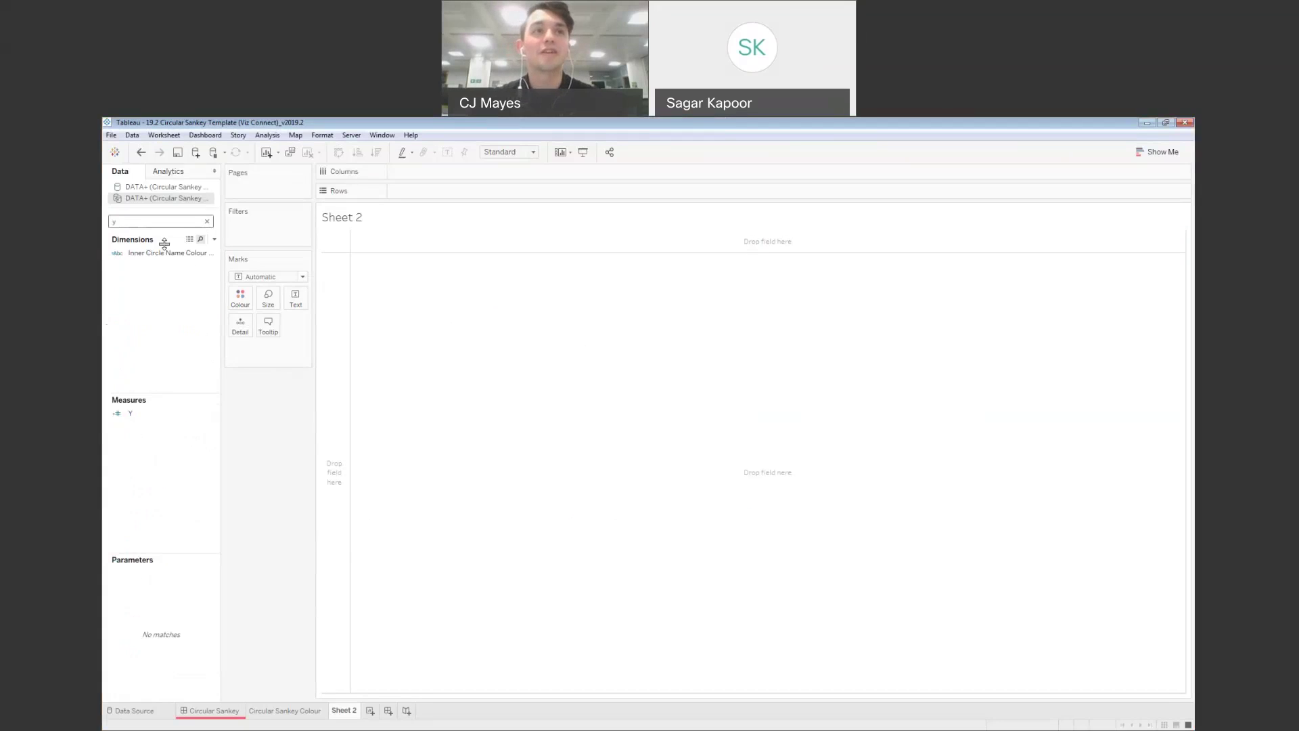
left_click(162, 418)
left_click_drag(162, 418, 435, 177)
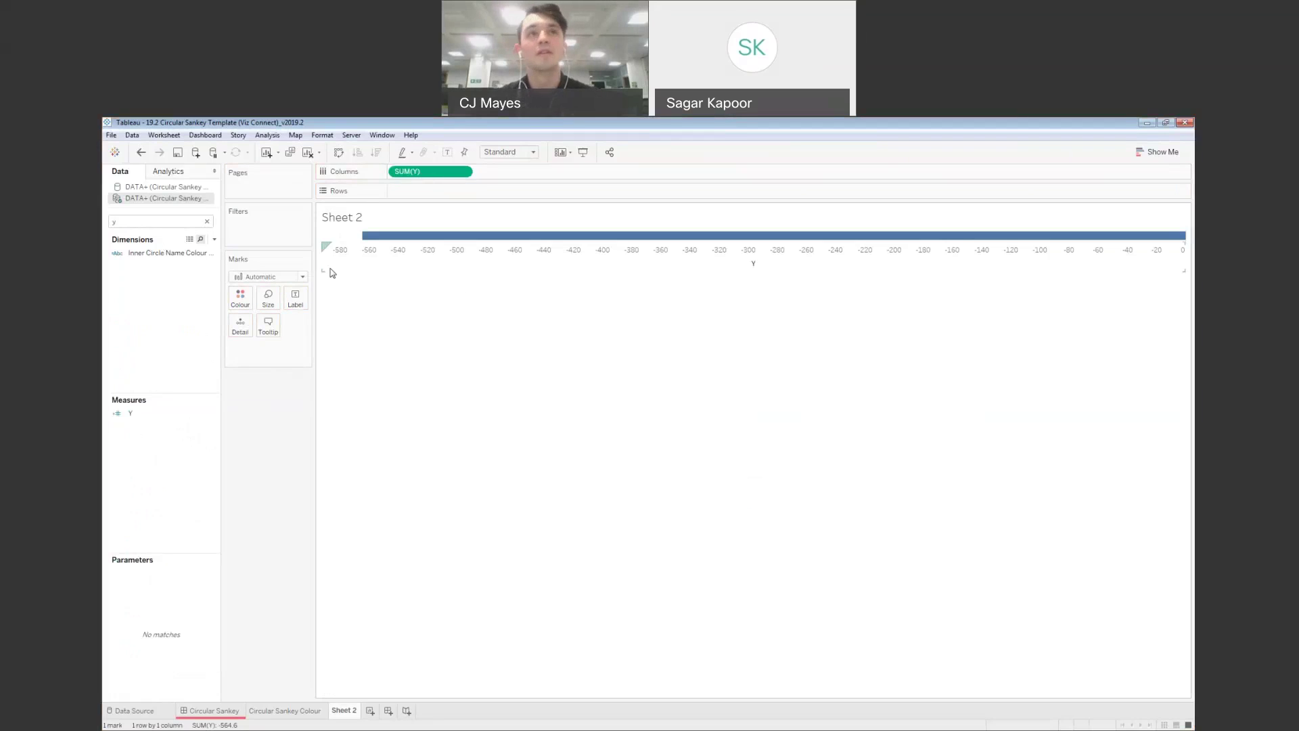
left_click(301, 276)
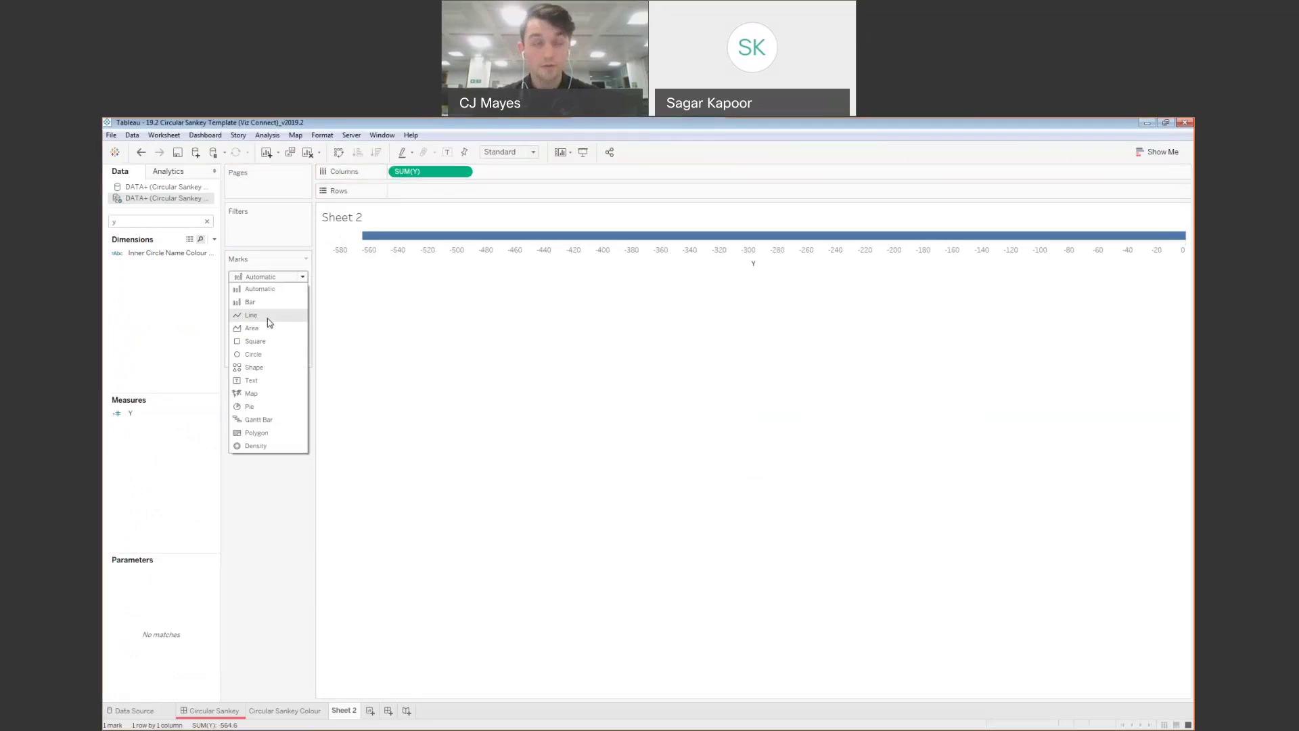
left_click(268, 316)
Find the Inner Circle Name dimension from the DATA table and add it to the marks as Detail
left_click(202, 224)
type("inner")
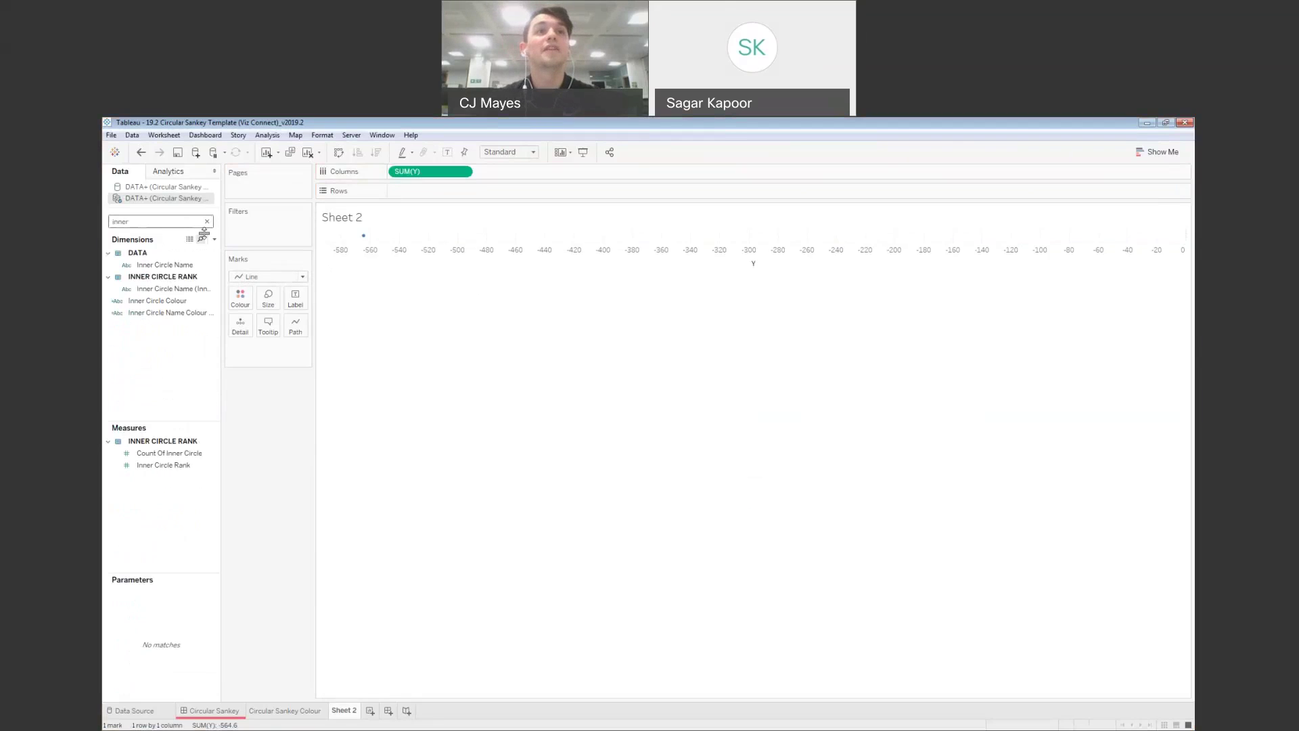
left_click(178, 266)
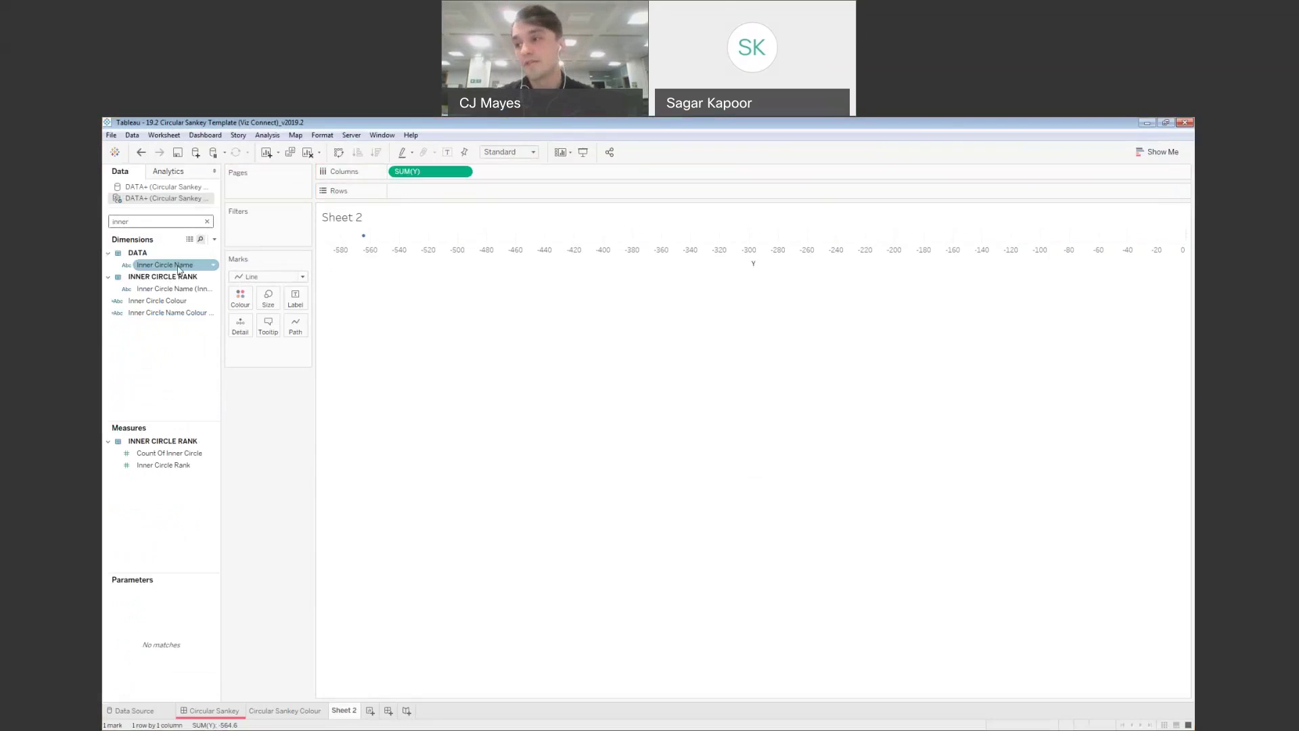
left_click_drag(162, 268, 243, 329)
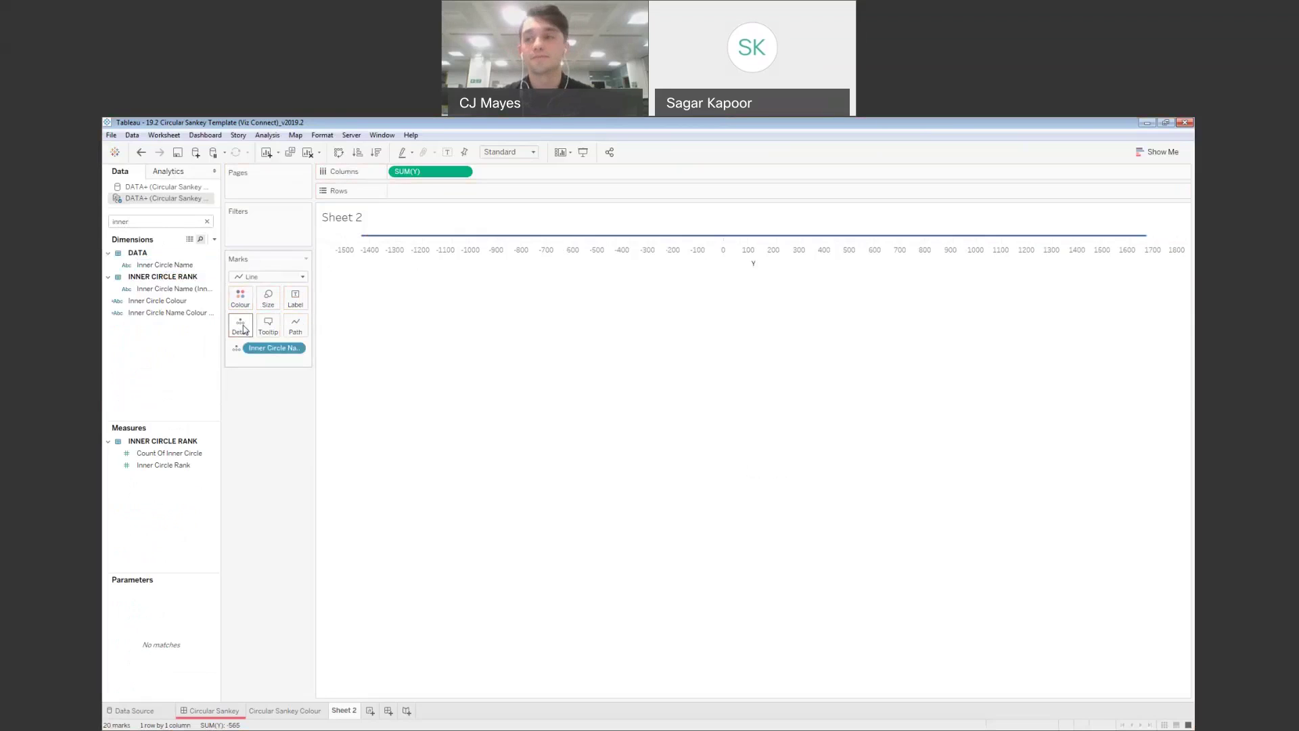
Find the Separator dimension and add it to the marks as Detail
left_click(205, 221)
left_click(207, 221)
type("sep")
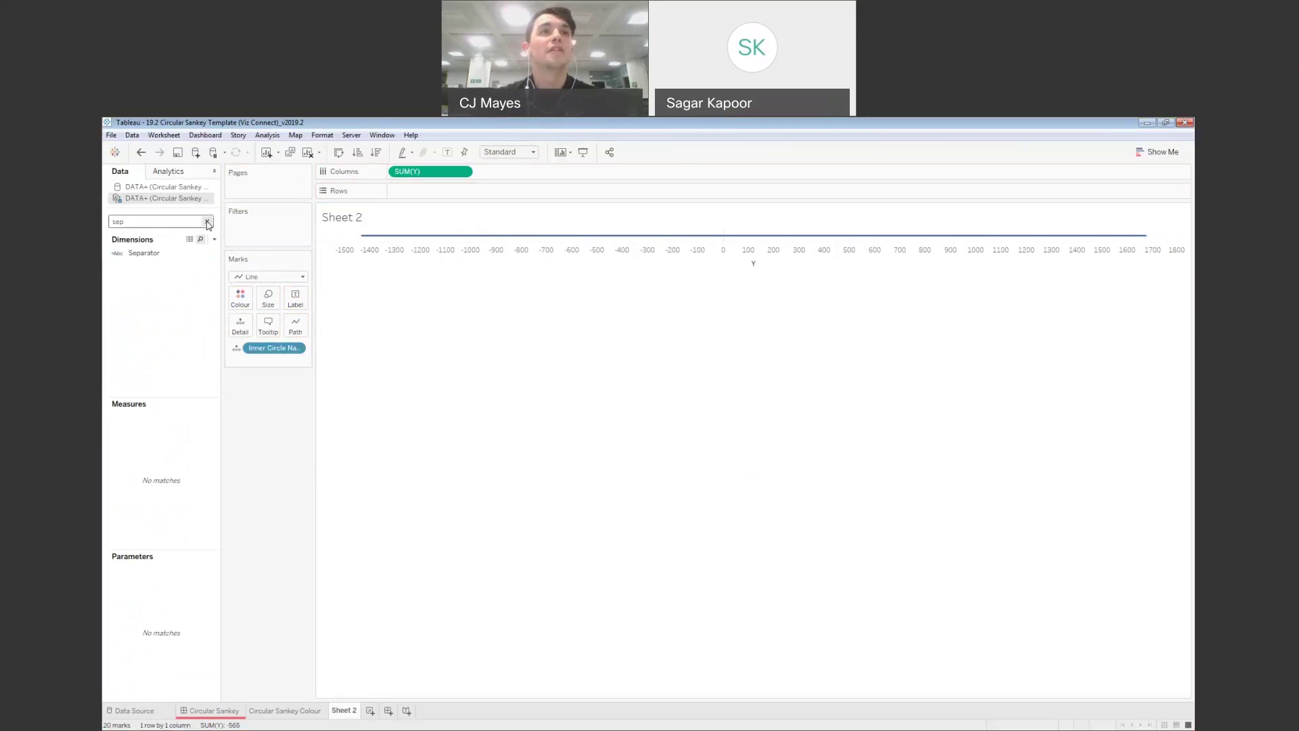
left_click(175, 253)
left_click_drag(174, 254, 240, 328)
Add OUTER CIRCLE NAME to the marks as Detail and convert it to a dimension
left_click(207, 221)
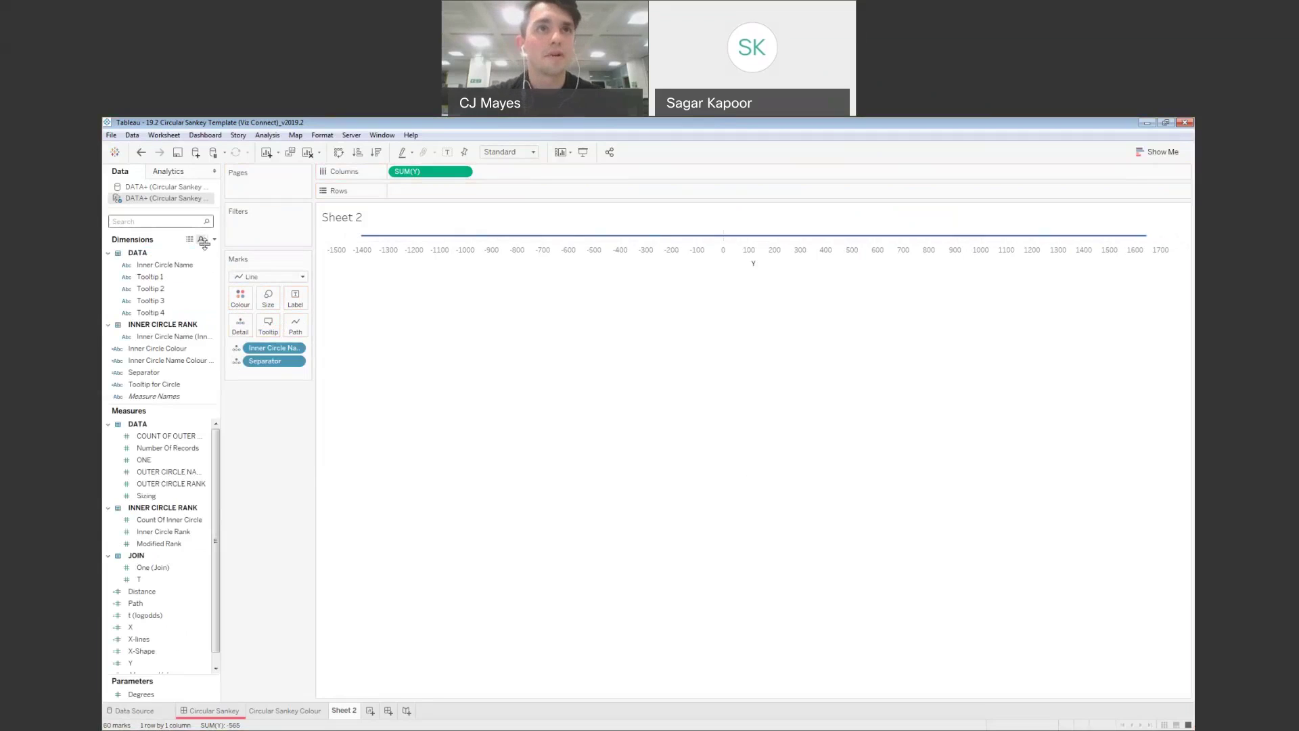
left_click(203, 240)
type("outer")
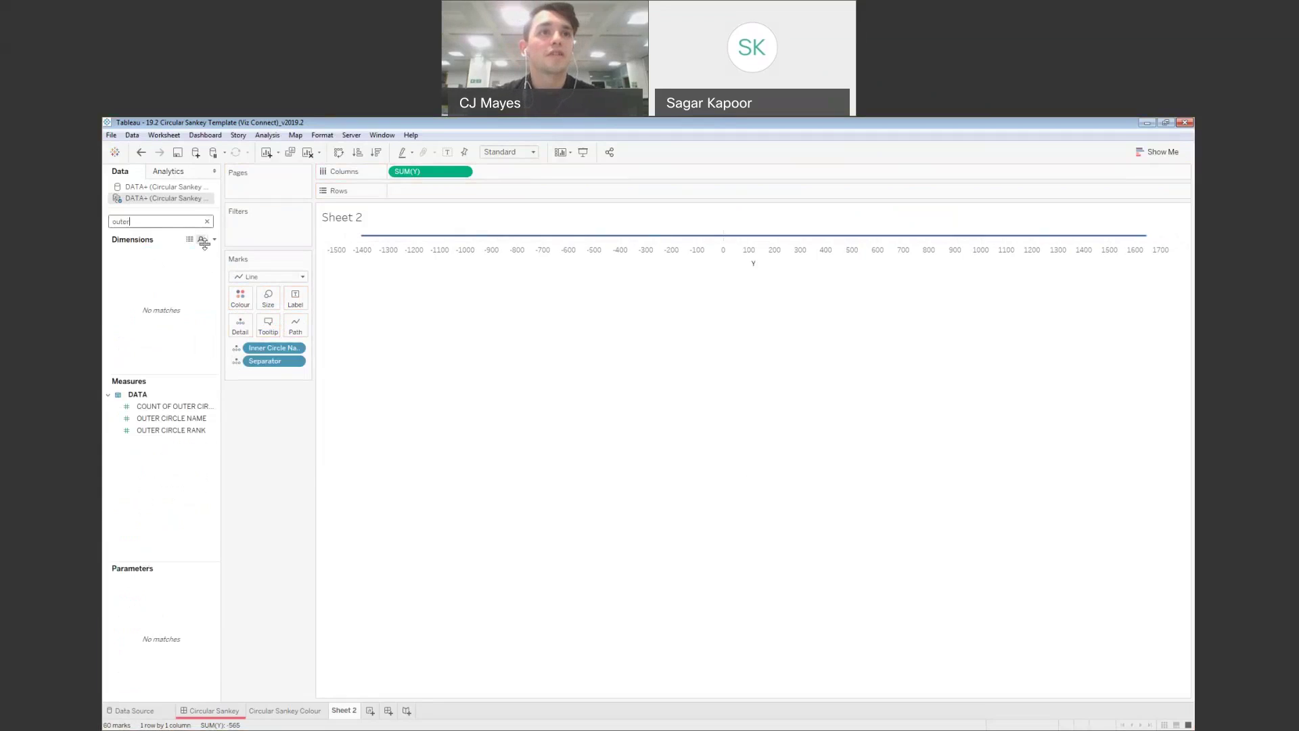
left_click_drag(166, 418, 248, 332)
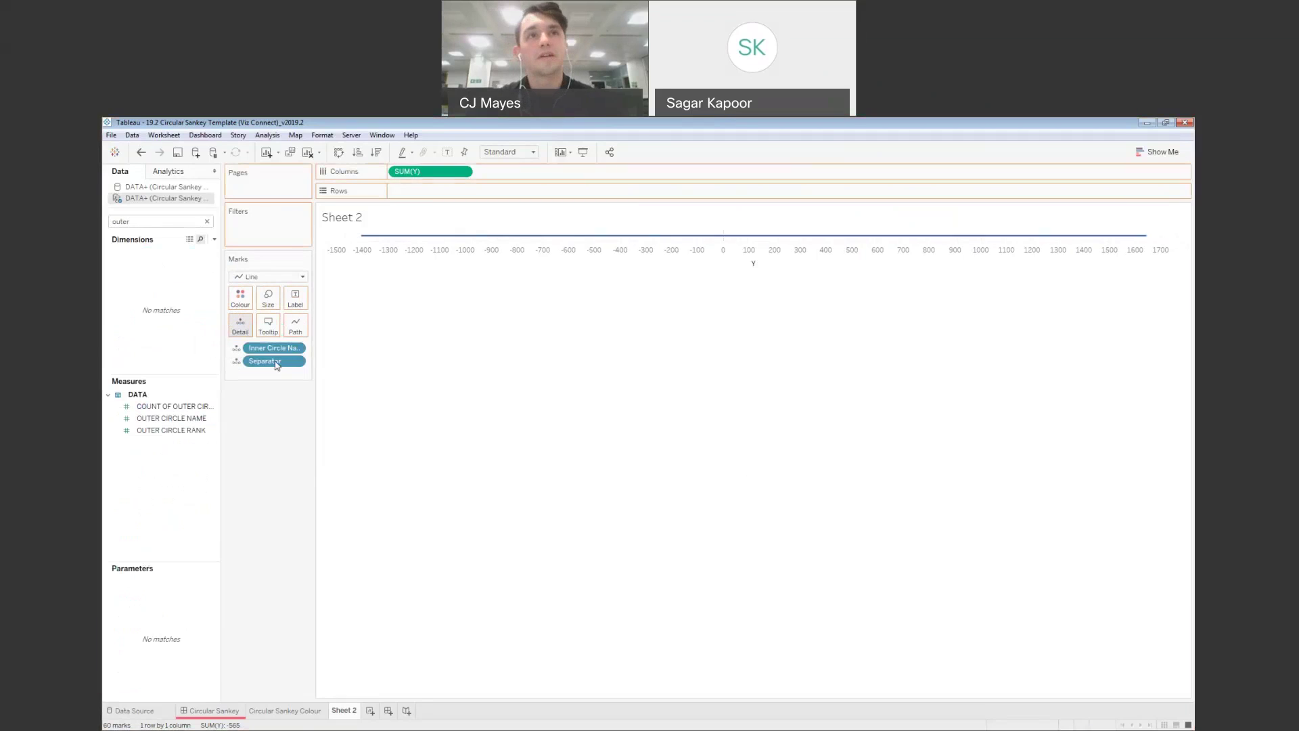
left_click(295, 375)
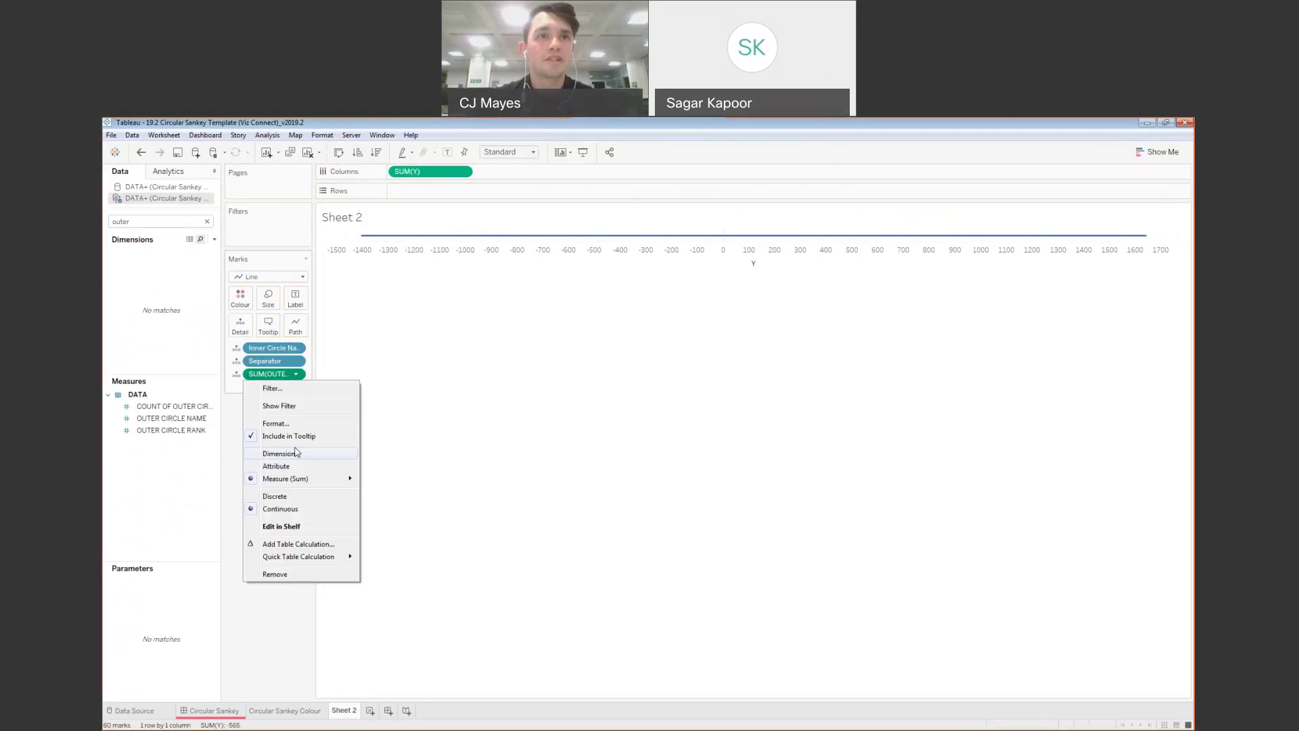
left_click(296, 453)
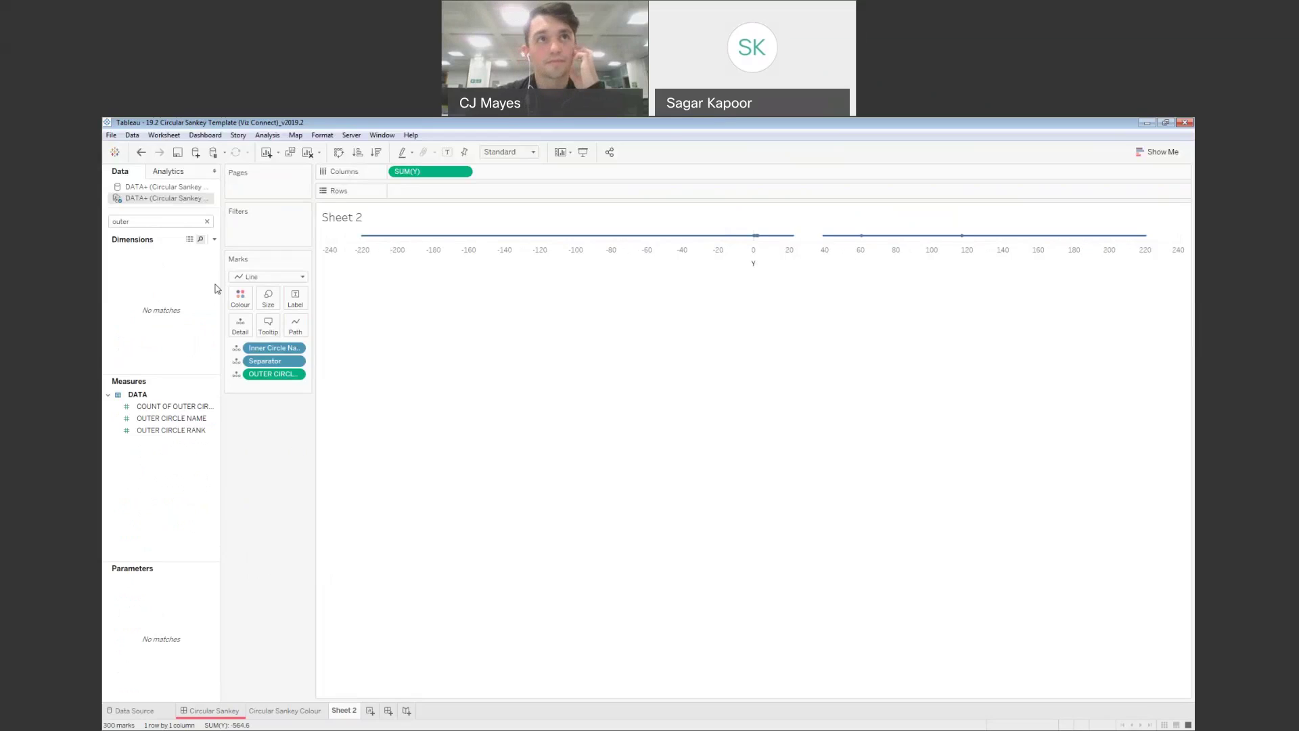
Add Number Of Records to the marks as Detail and convert it to a dimension
left_click(207, 221)
type("num")
type("er")
key("BackSpace")
key("BackSpace")
type("ber")
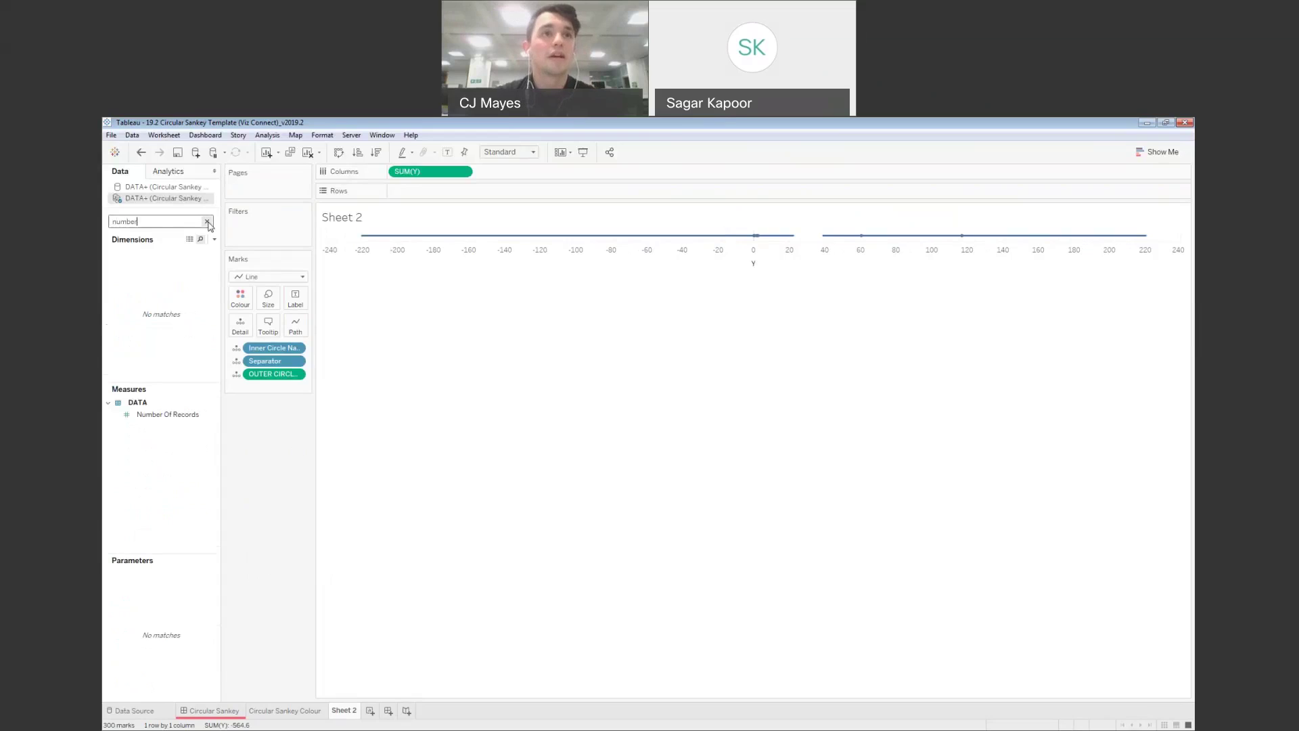
left_click(178, 415)
left_click_drag(177, 415, 236, 332)
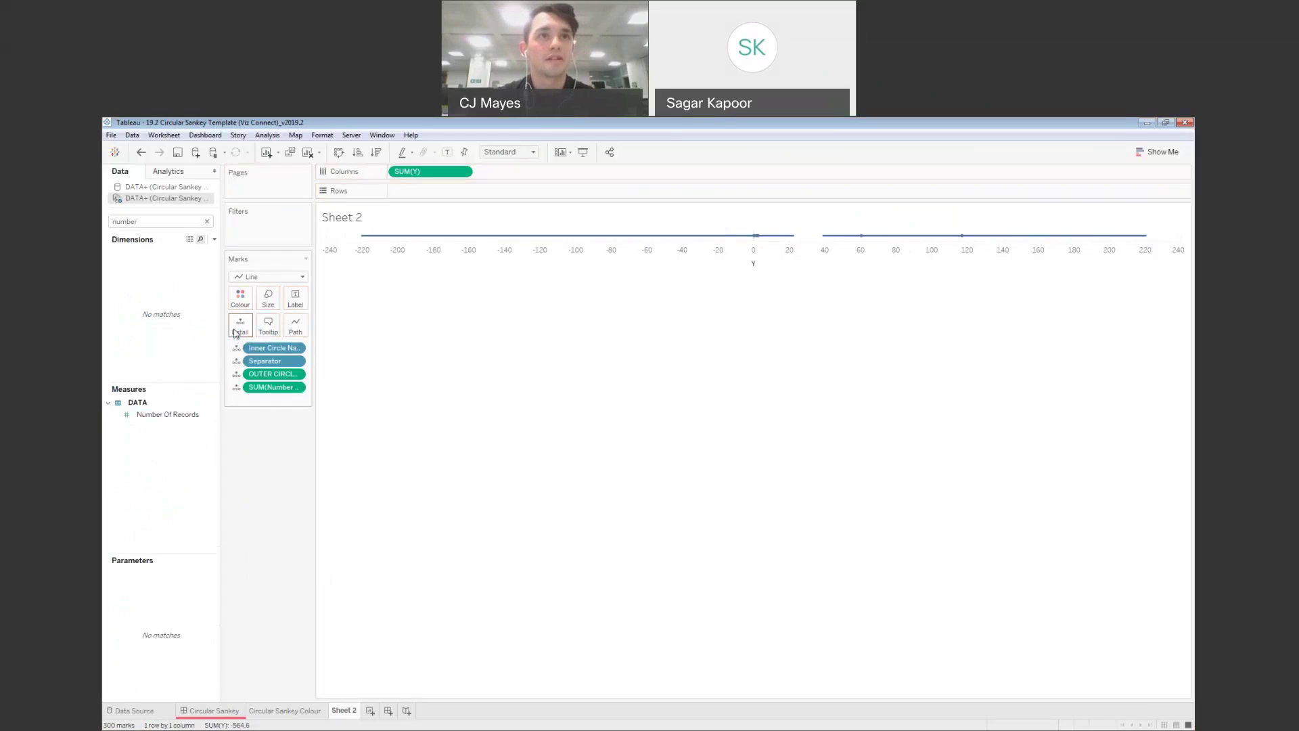
left_click(296, 387)
left_click(299, 463)
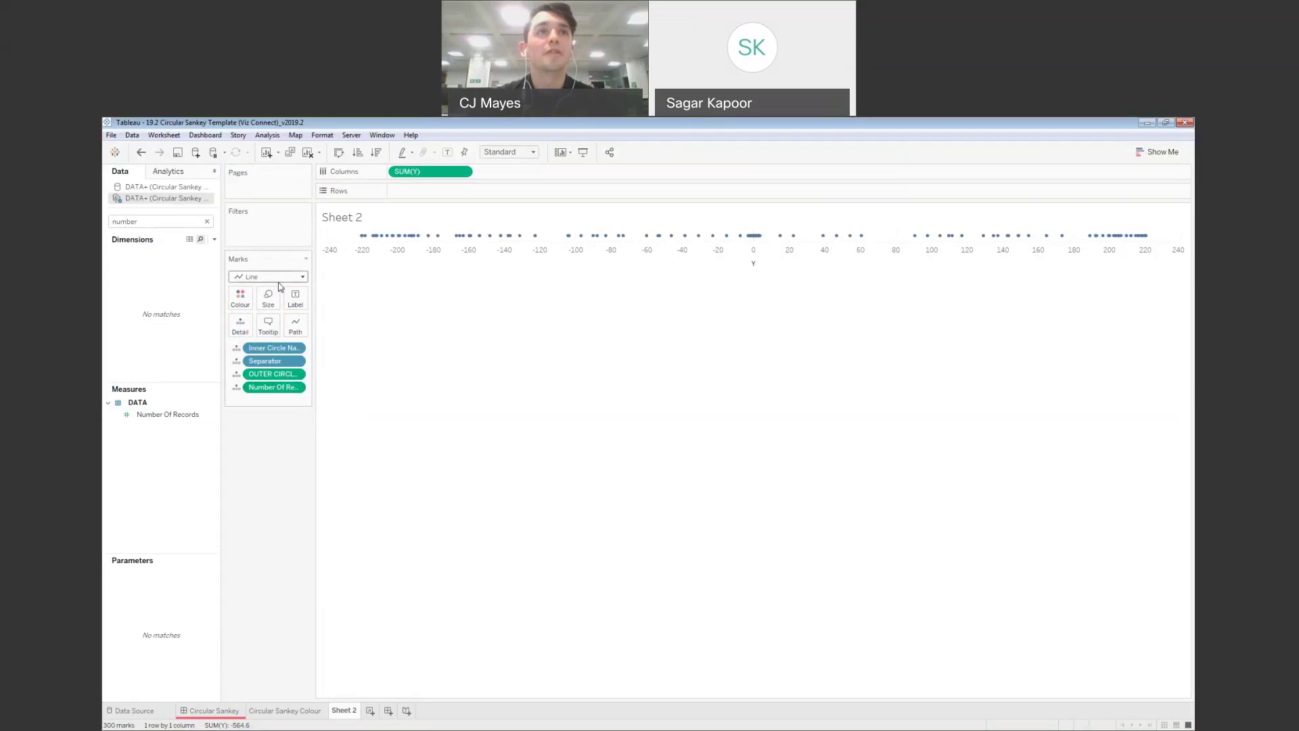
Place the X-lines measure on Rows and convert it to a dimension to draw the chords
left_click(207, 221)
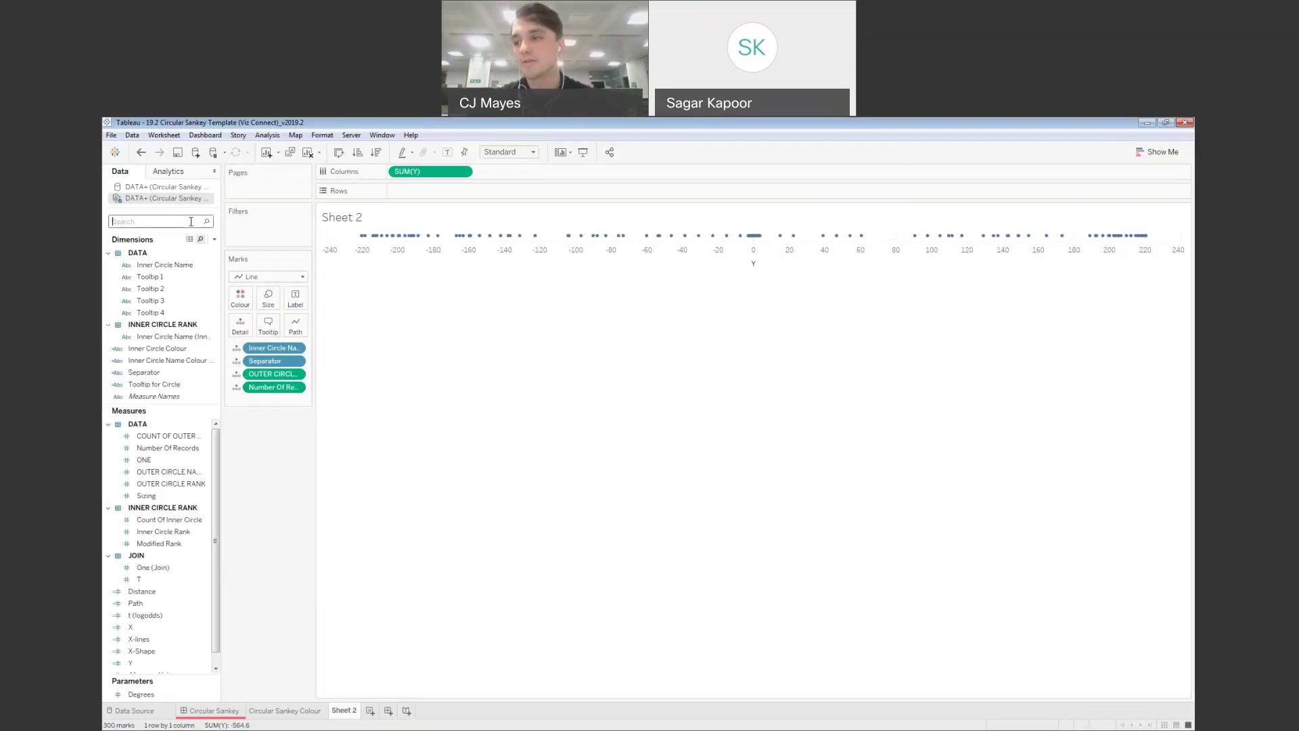
type("x")
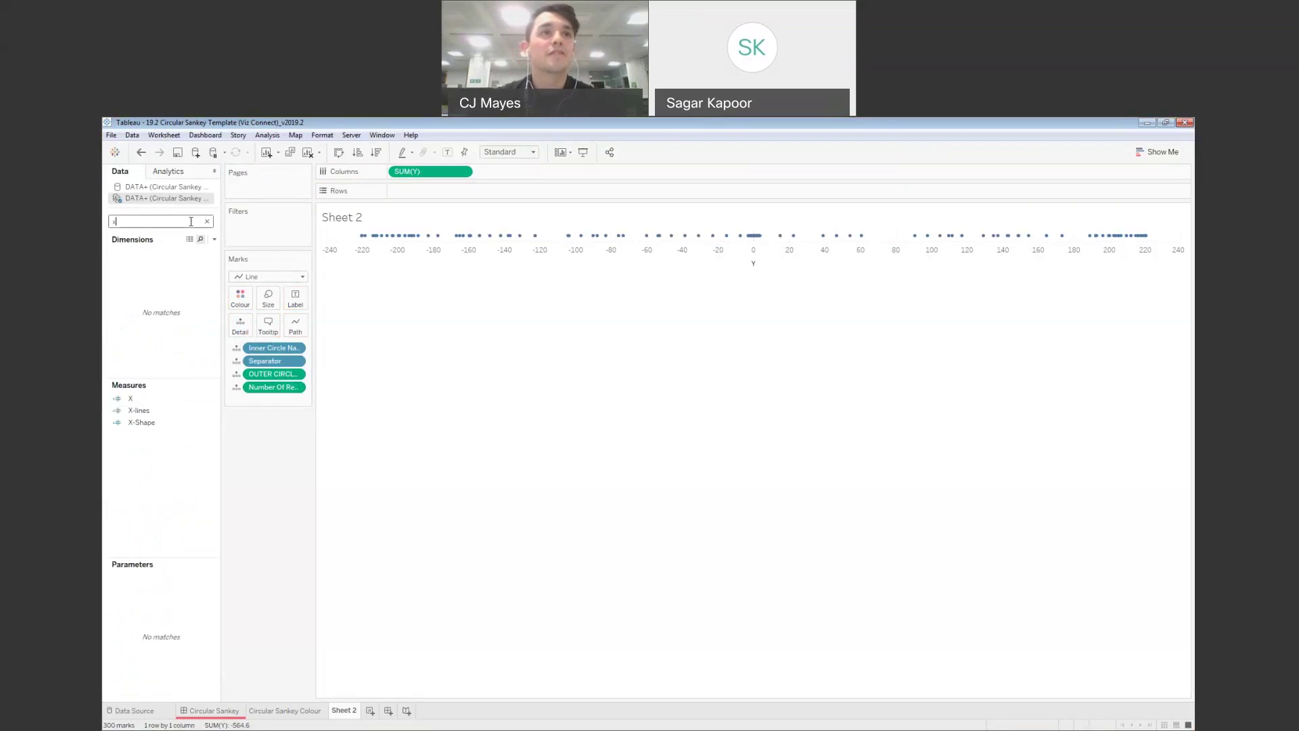
left_click(150, 413)
left_click_drag(153, 418, 416, 196)
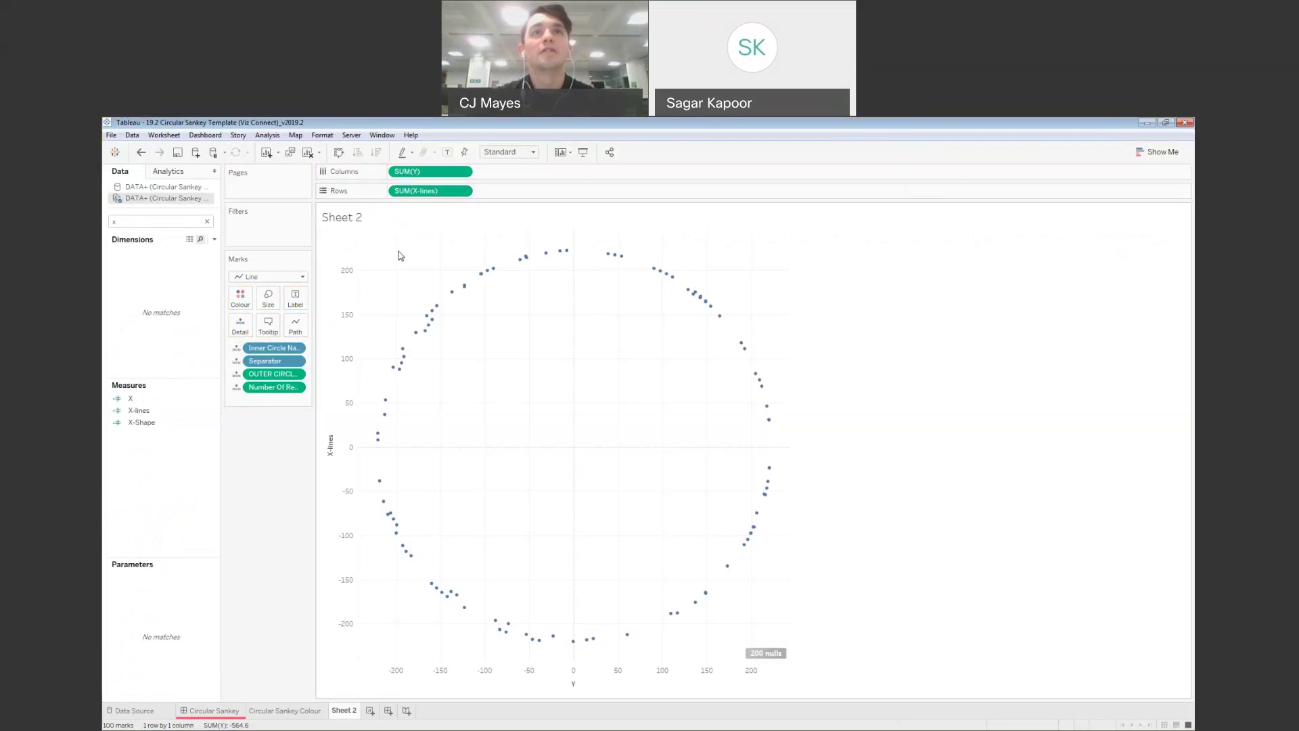
left_click(463, 191)
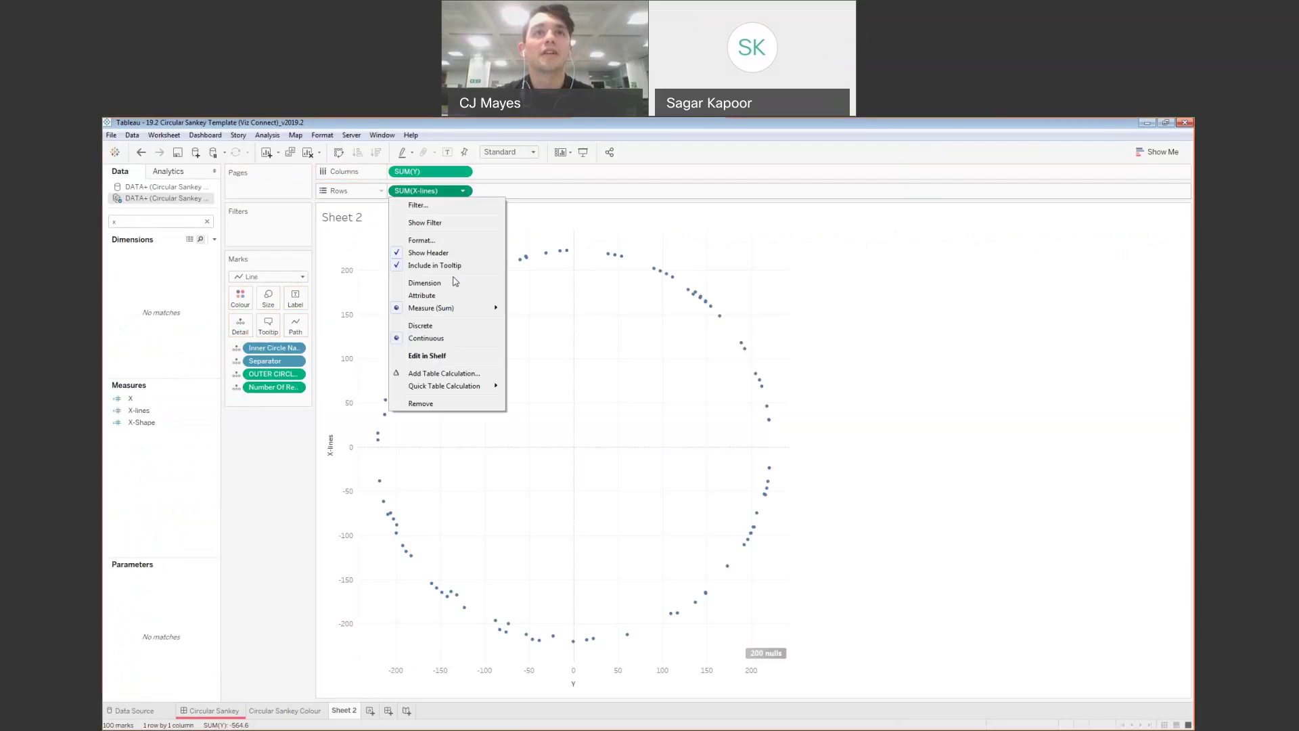
left_click(455, 282)
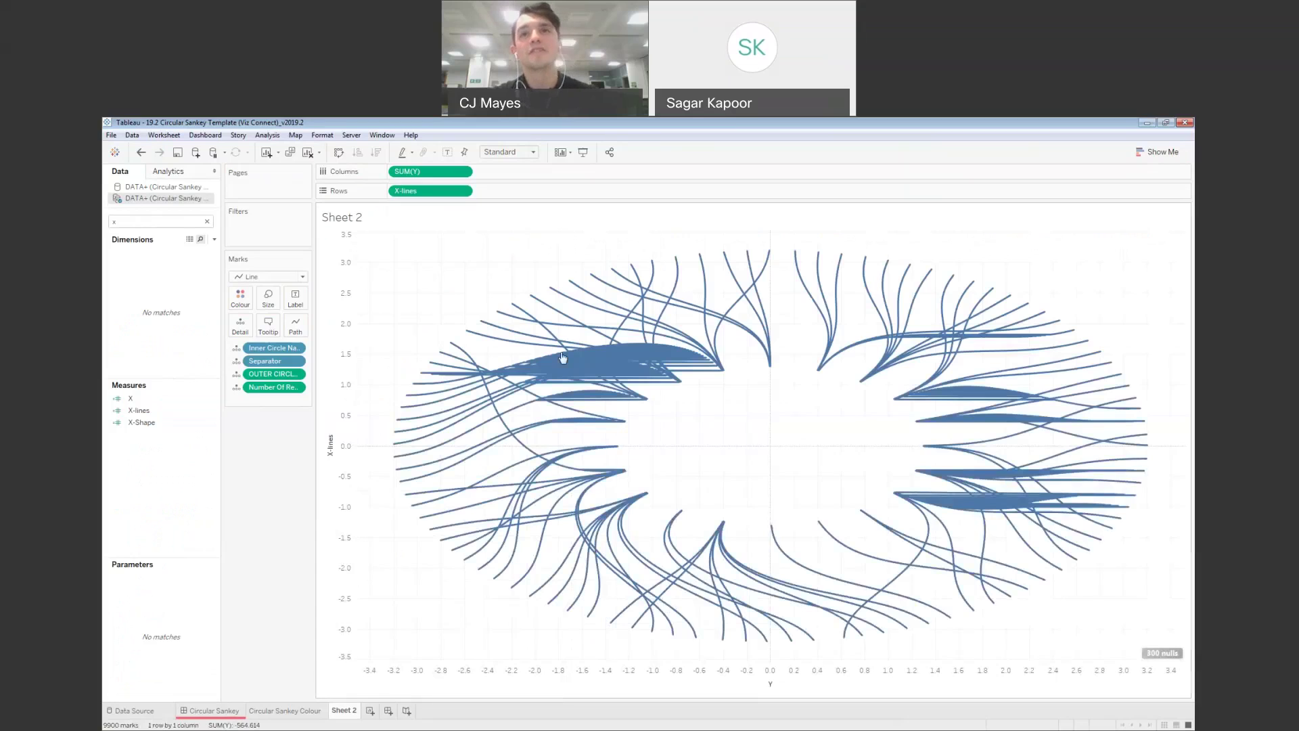
Place X-Shape on Rows after X-lines and convert it to a dimension
mouse_move(598, 378)
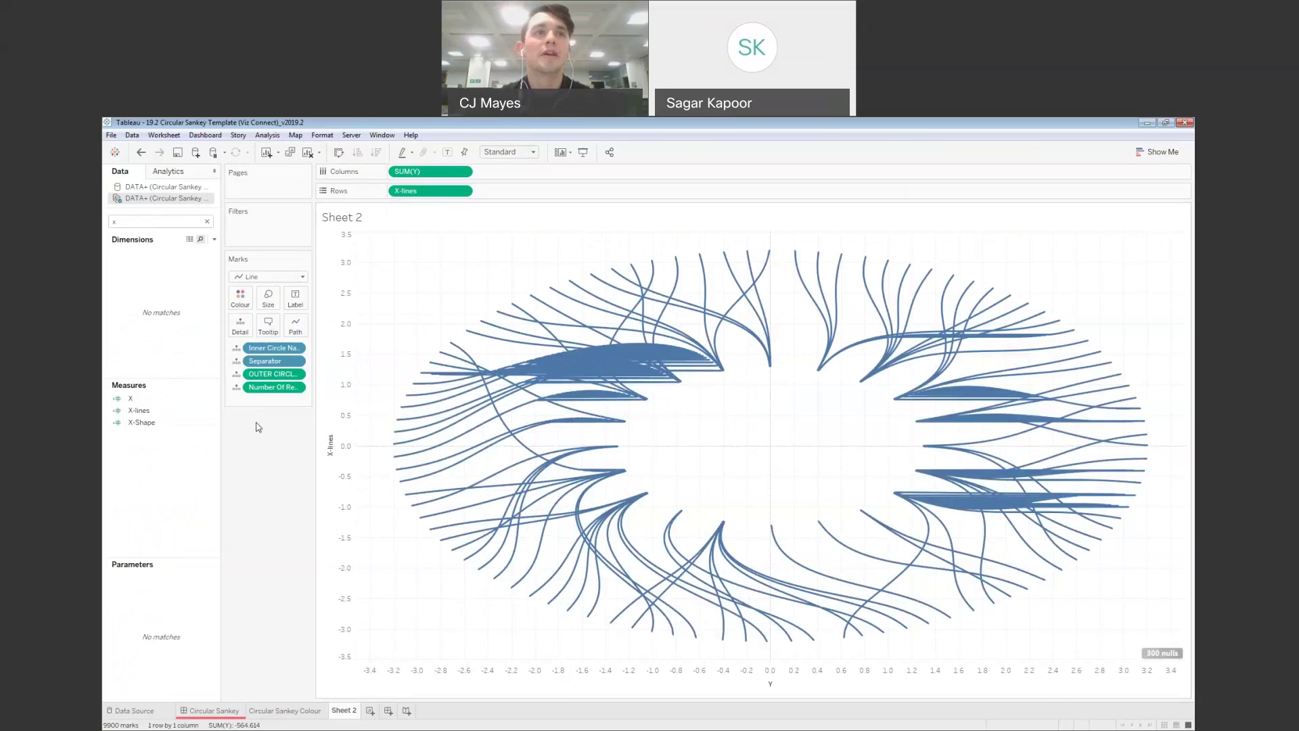
mouse_move(145, 422)
left_mouse_down()
mouse_move(297, 395)
mouse_move(541, 195)
left_mouse_up()
left_click(547, 191)
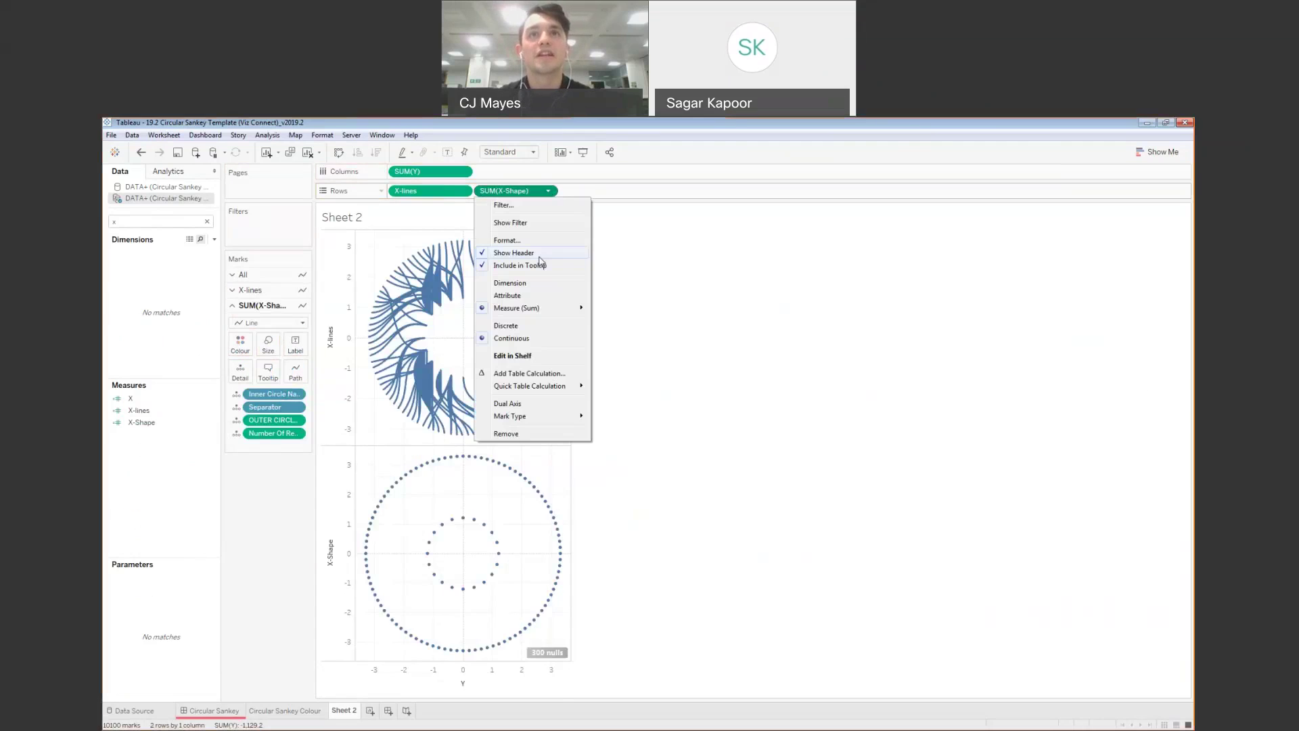
left_click(534, 283)
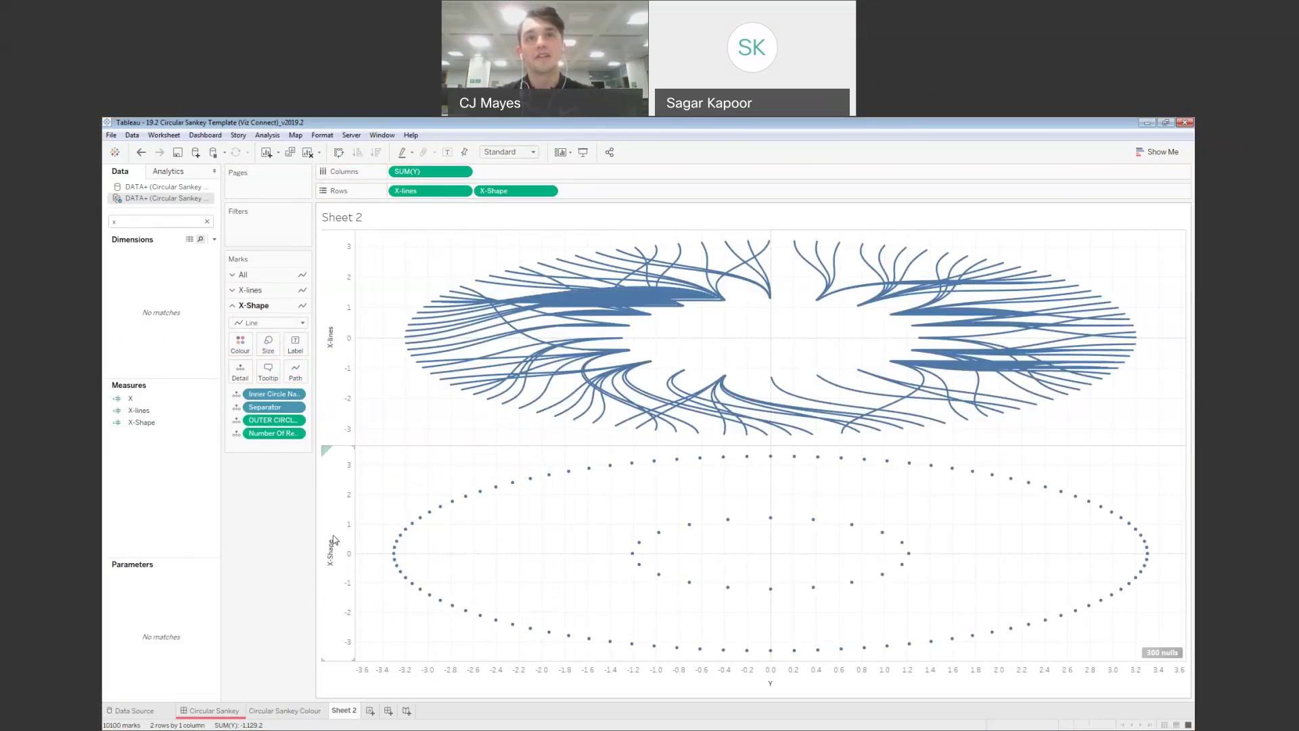
Find the Path measure and assign it to Path for all marks at once
left_click(207, 221)
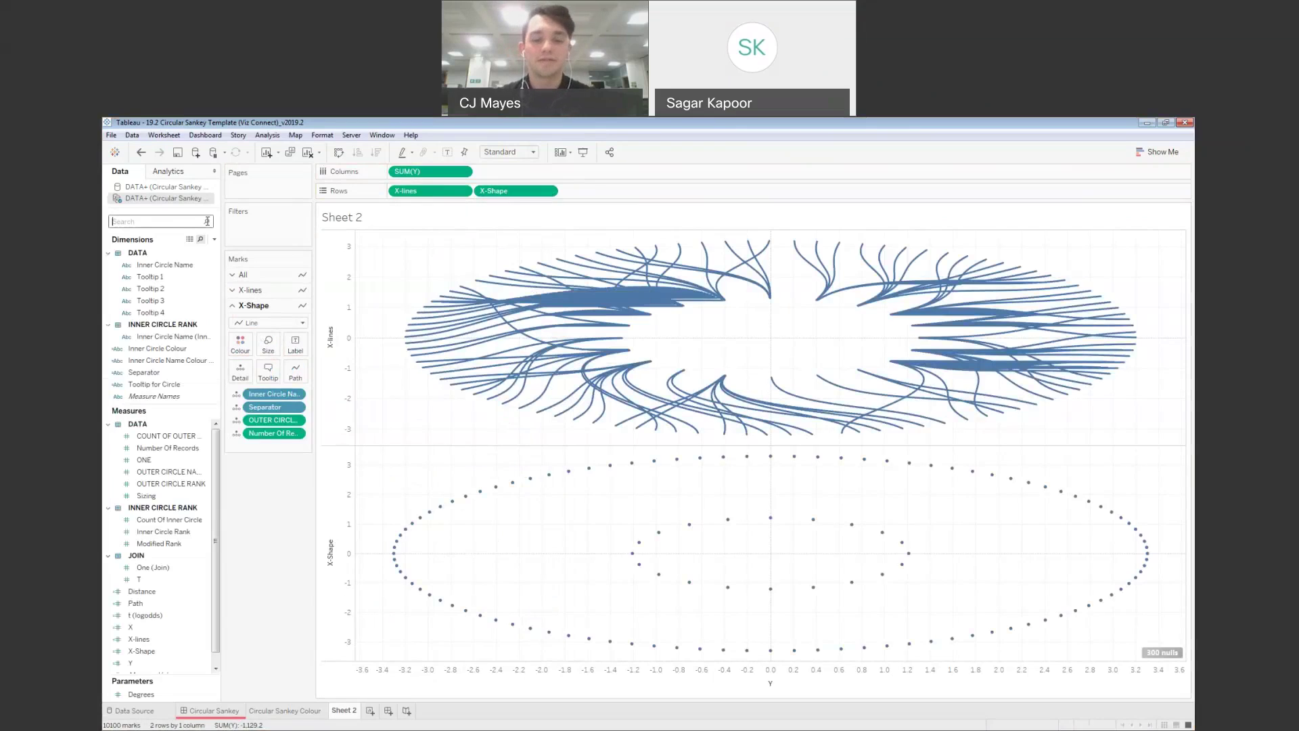
type("path")
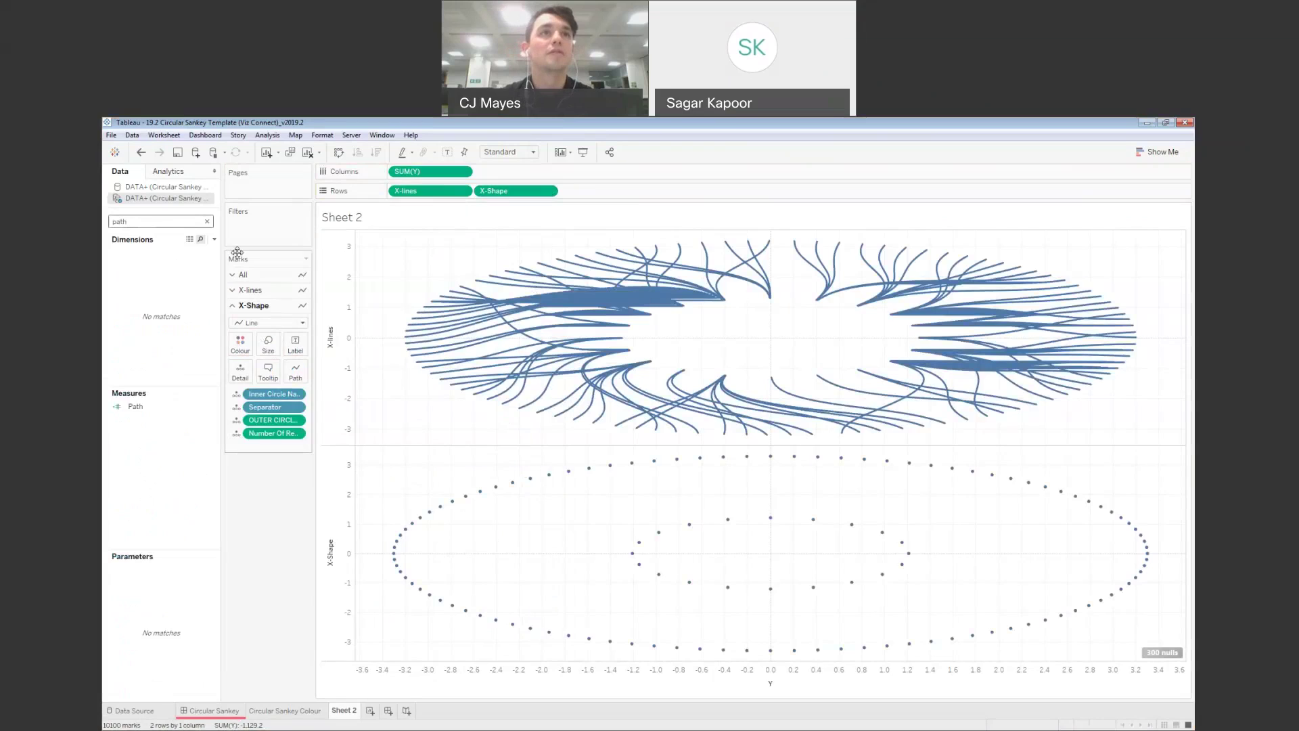
left_click(232, 274)
left_click_drag(136, 406, 296, 345)
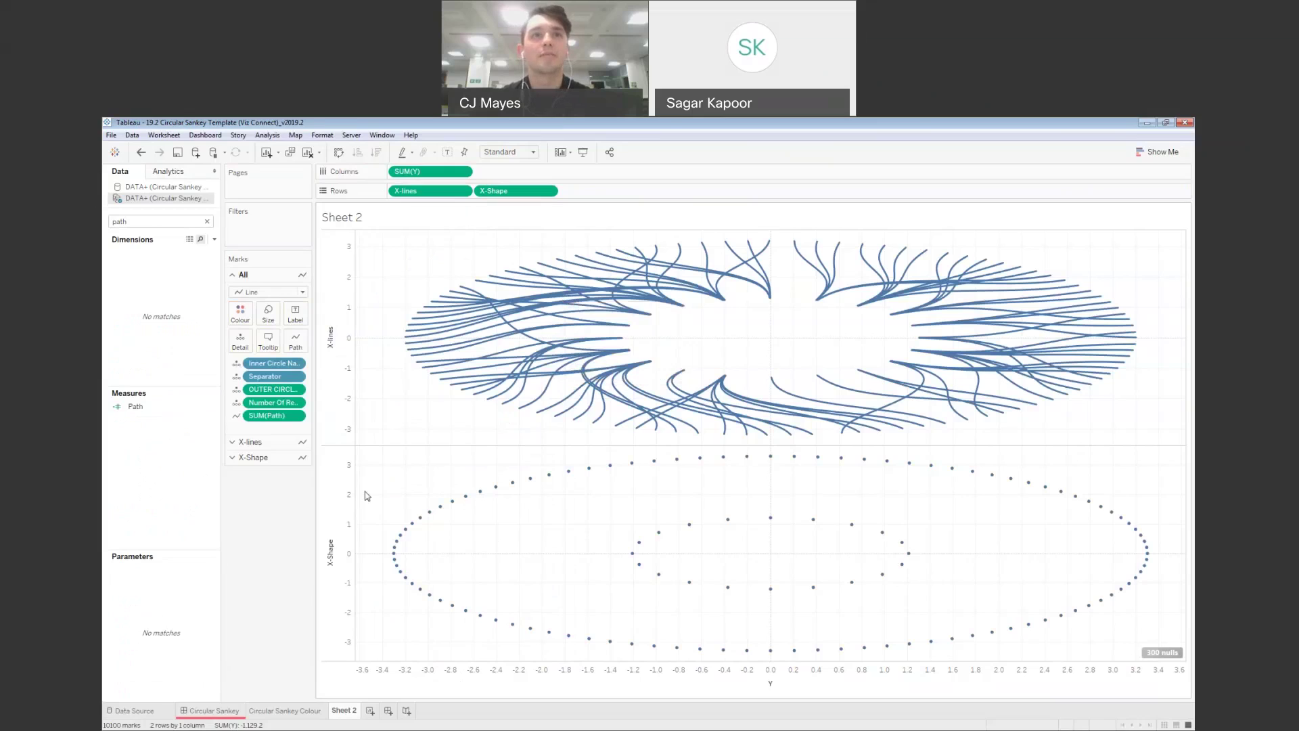
Overlay X-Shape on the X-lines chart as a dual axis
right_click(341, 516)
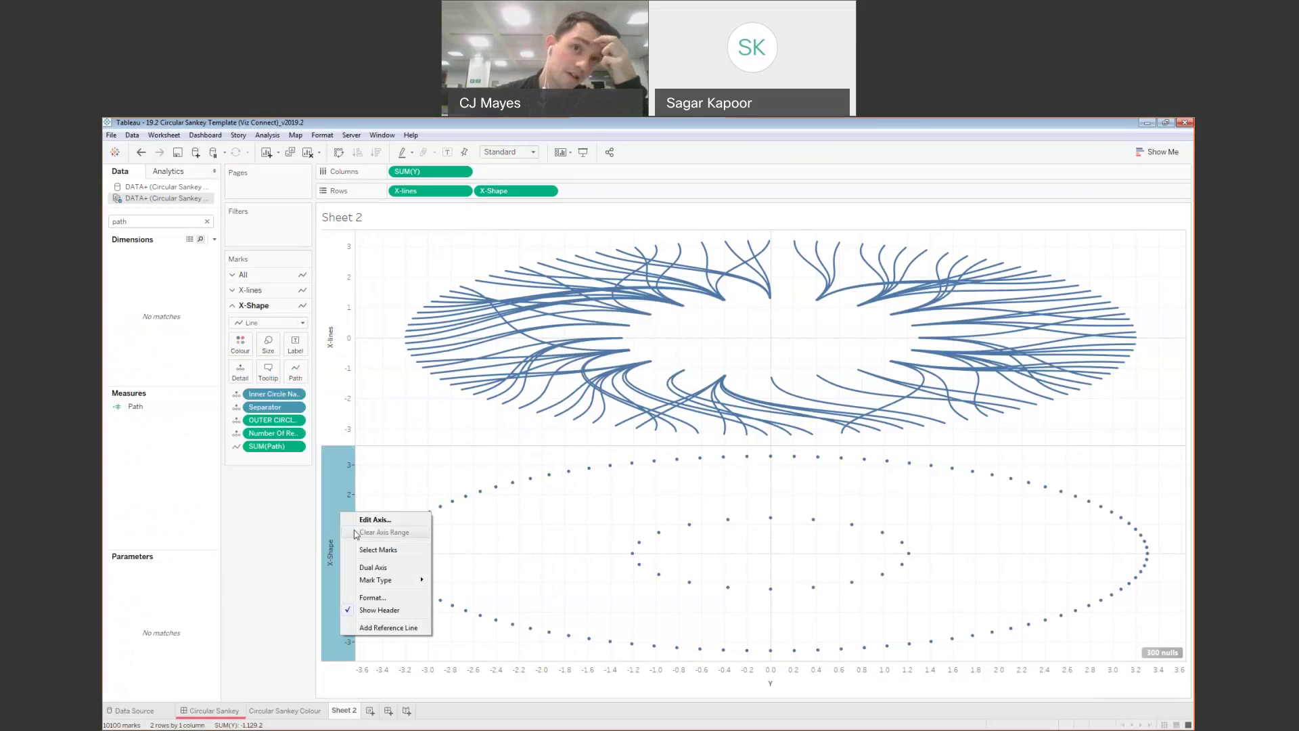
key("Escape")
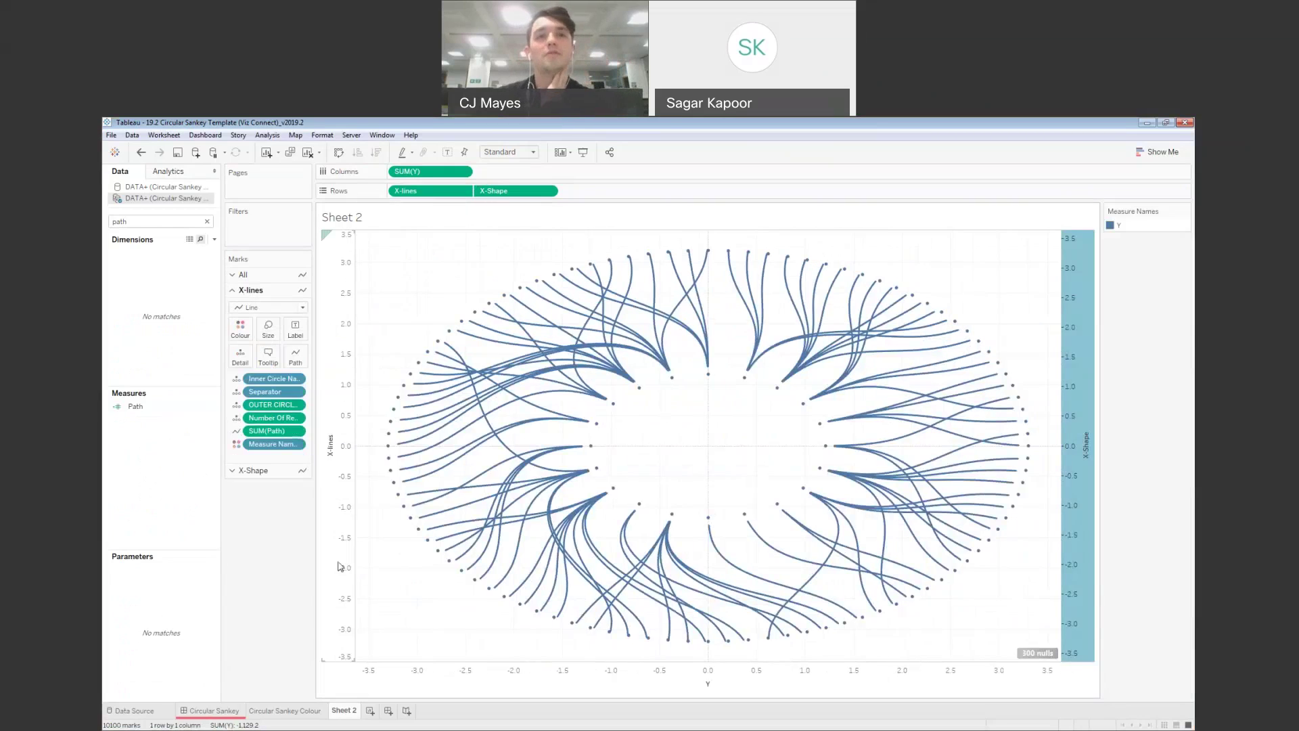
Synchronise the X-lines axis with the X-Shape axis on the dual-axis chart
right_click(340, 566)
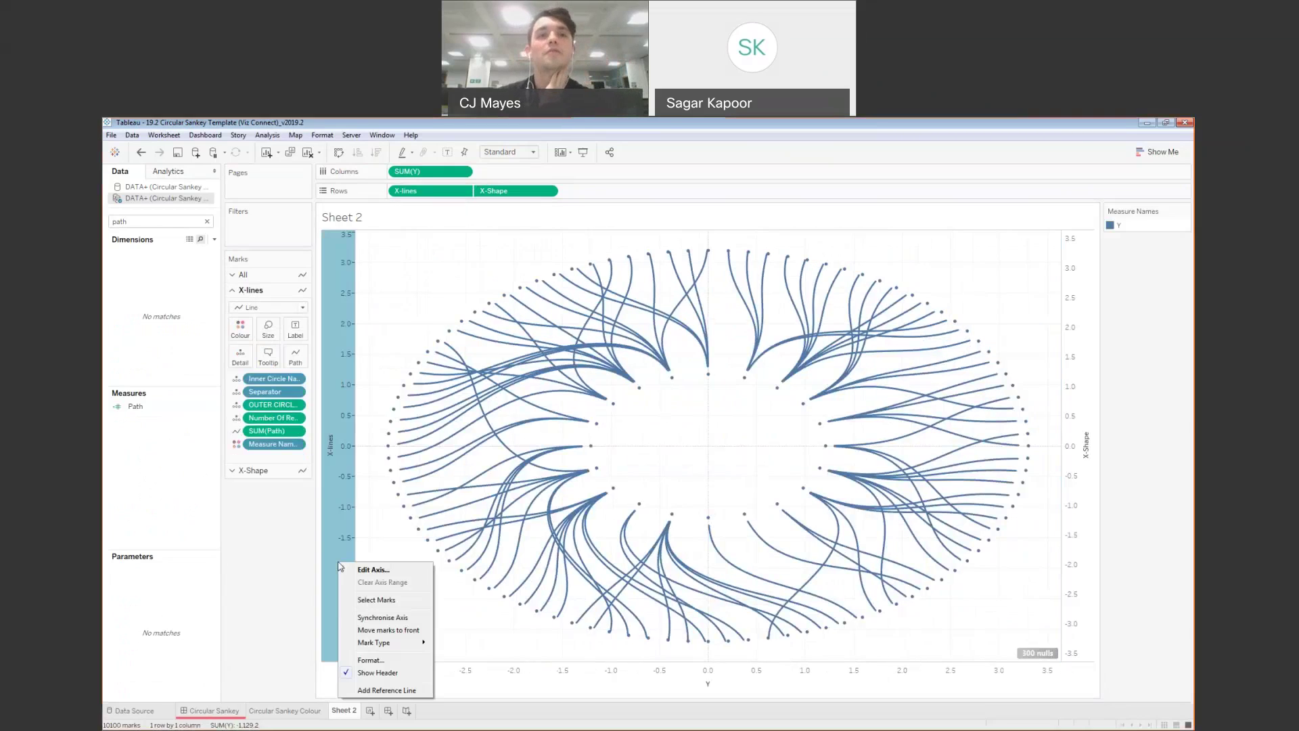
left_click(356, 619)
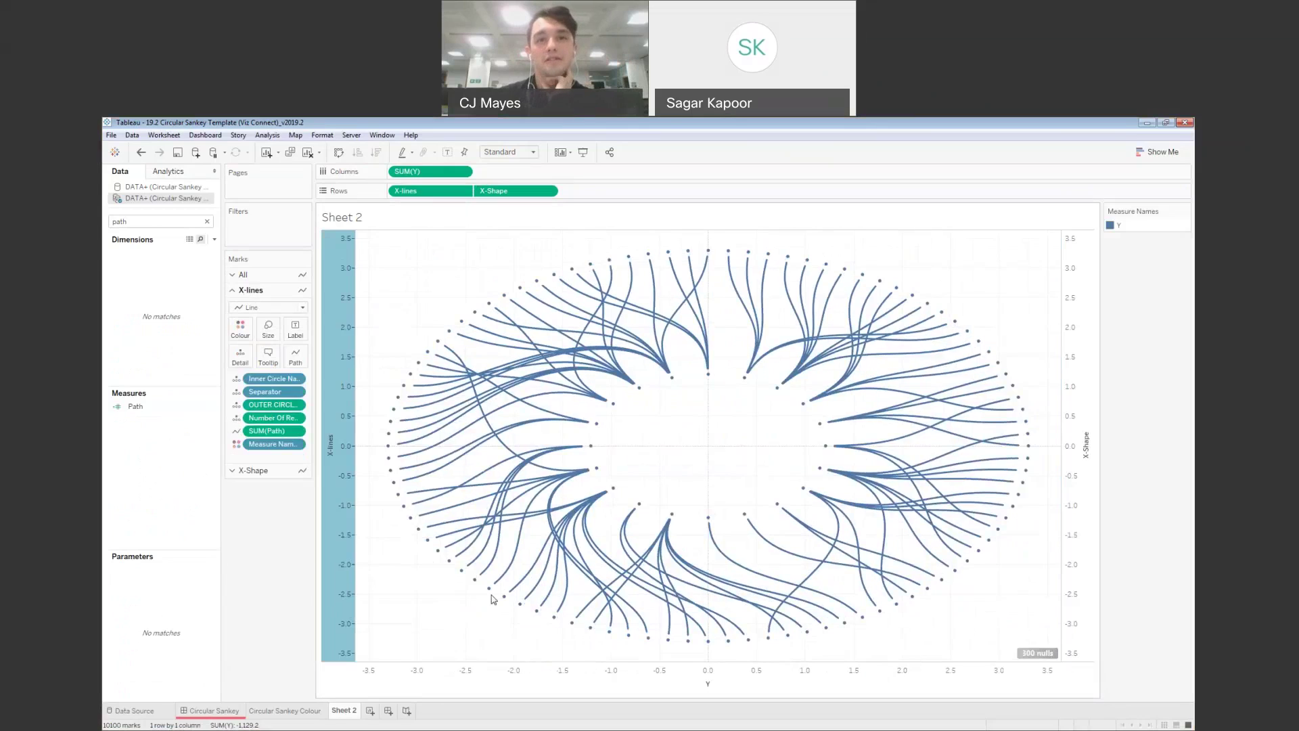
left_click(1112, 536)
Search the data fields for "inner"
left_click(206, 222)
type("inner")
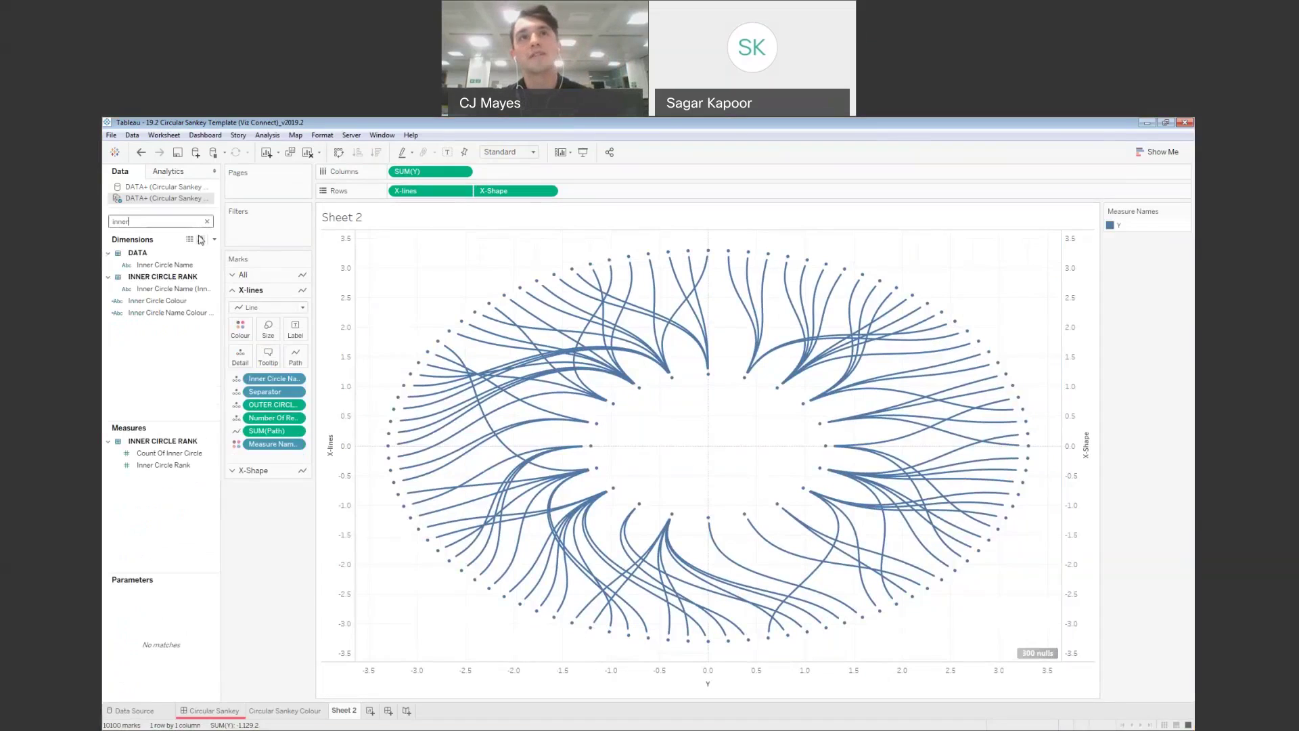
left_click(161, 301)
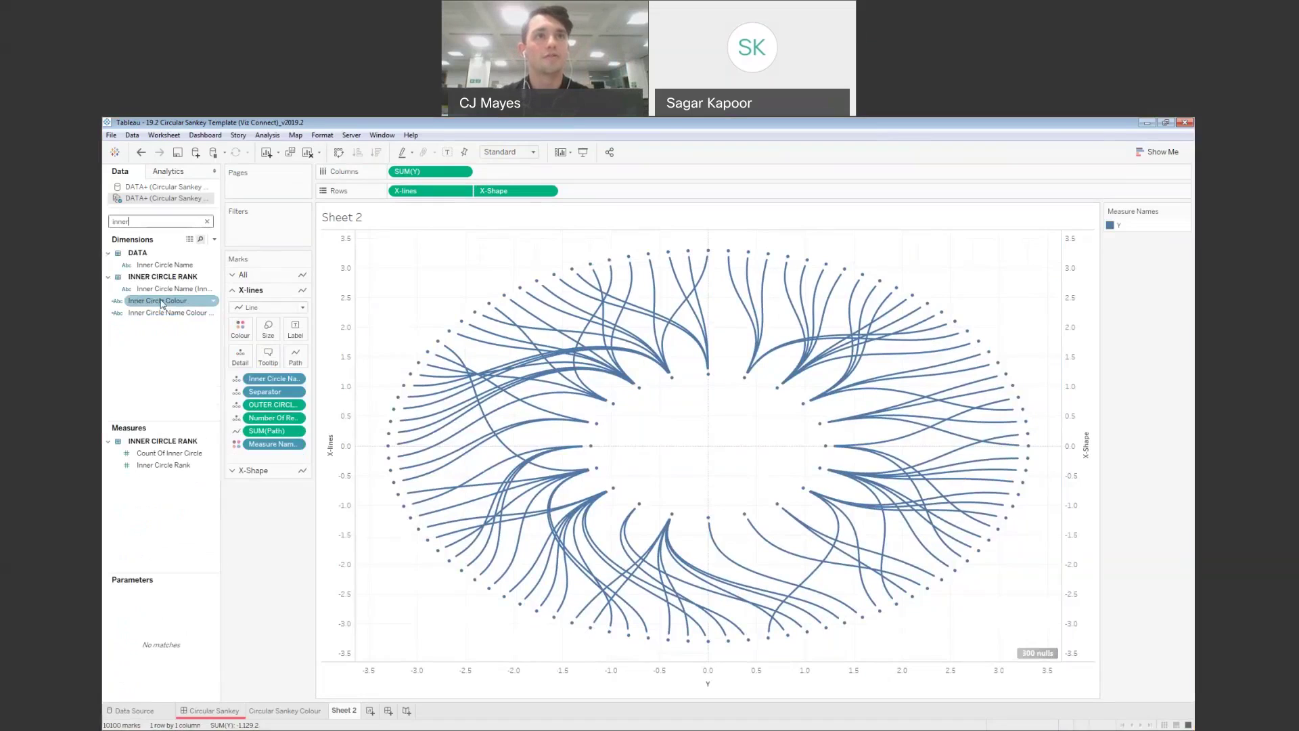
left_click(157, 290)
left_click_drag(157, 292, 239, 336)
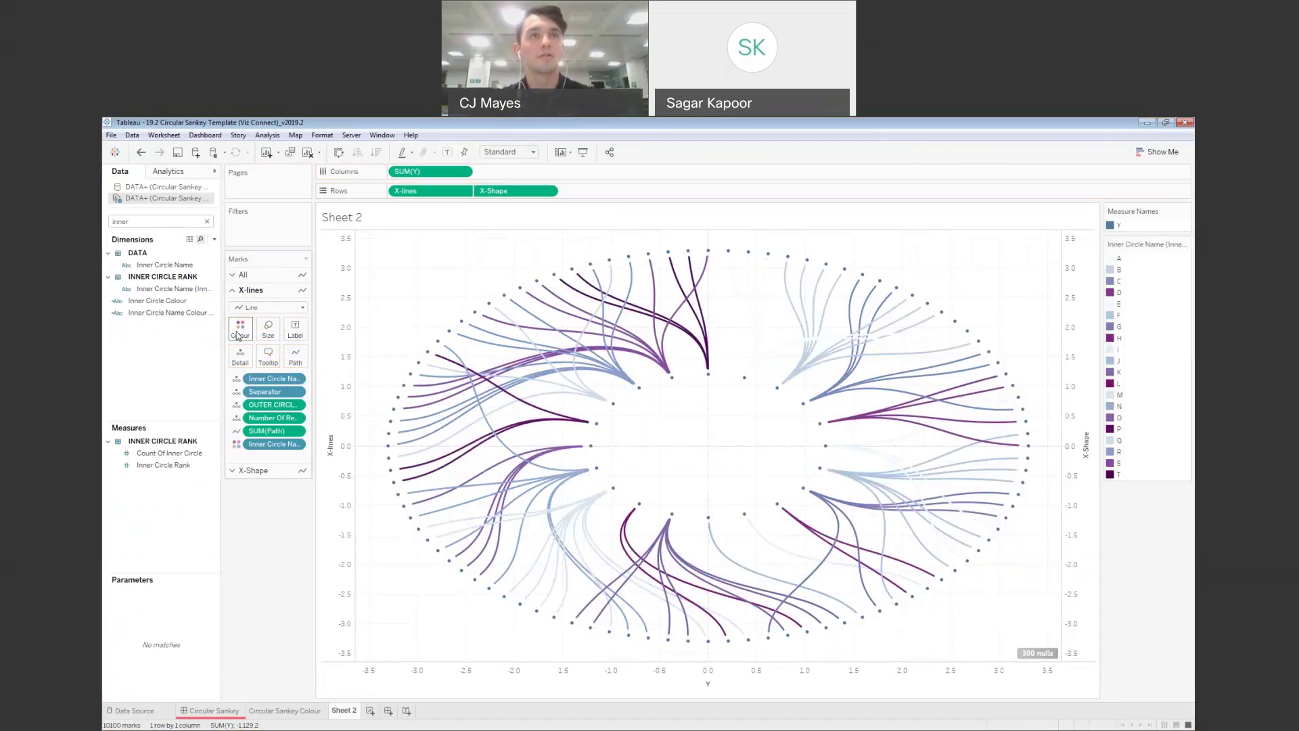
key("ctrl+z")
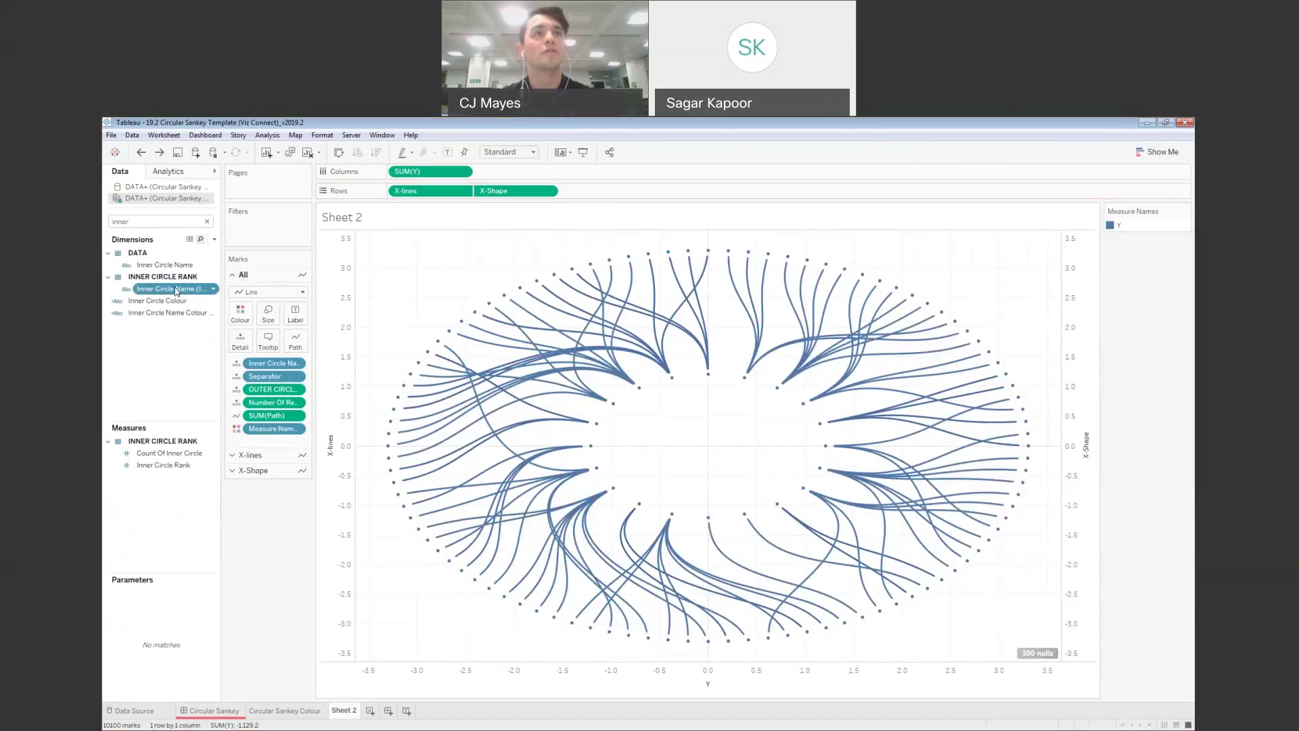
Colour all marks, both lines and shapes, by the Inner Circle Name (Inner Circle Rank) dimension
left_click_drag(178, 291, 240, 319)
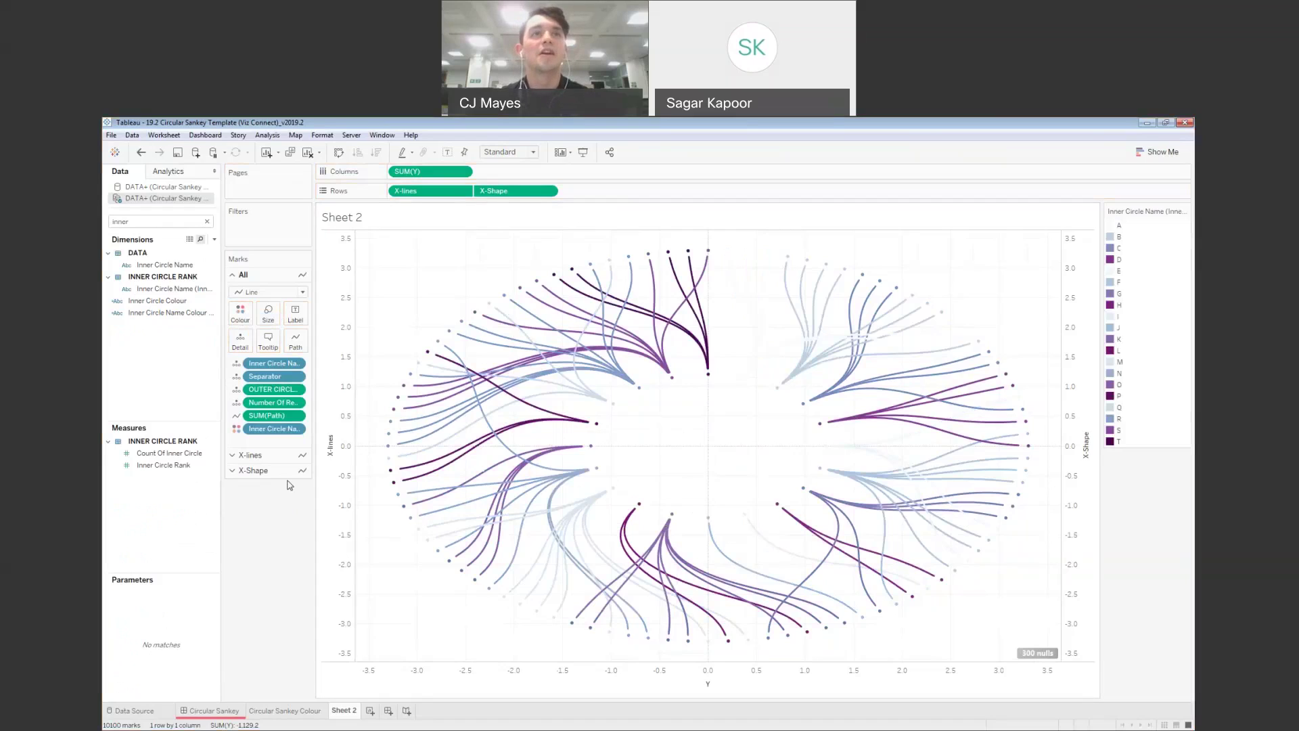
left_click(178, 289)
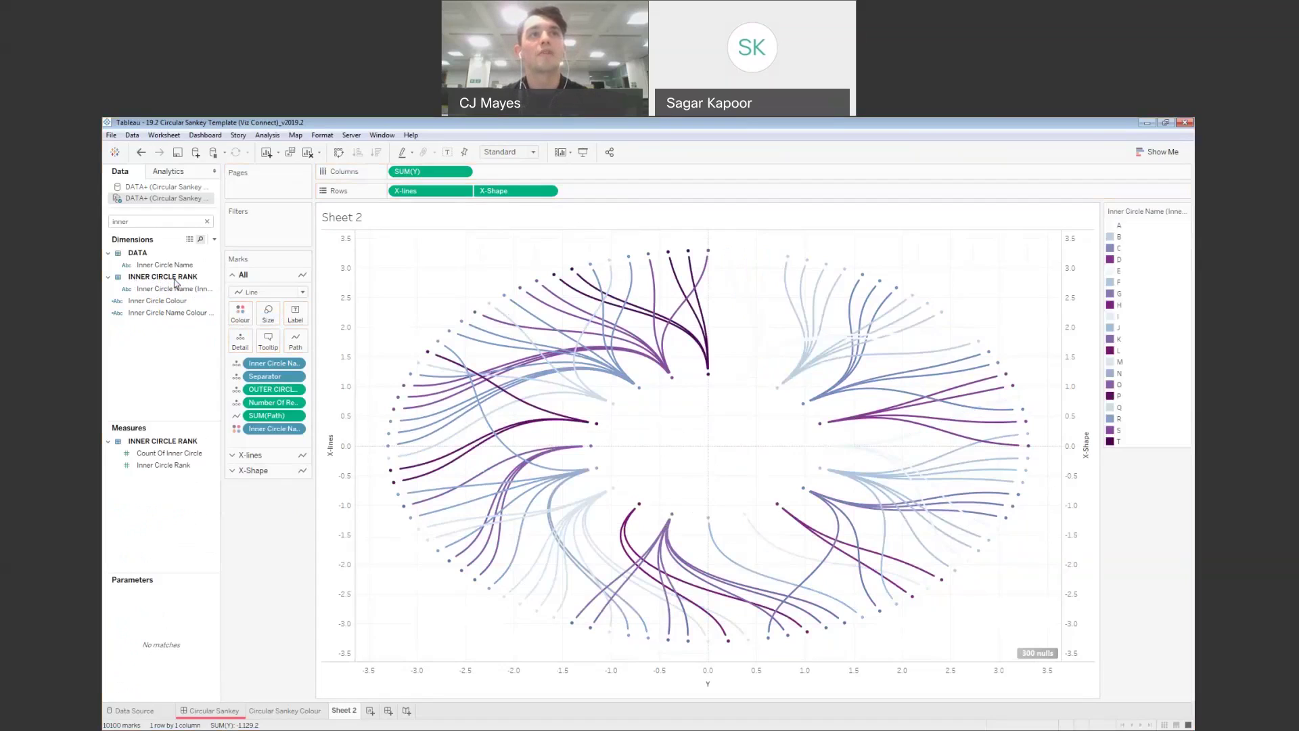
left_click_drag(166, 265, 238, 312)
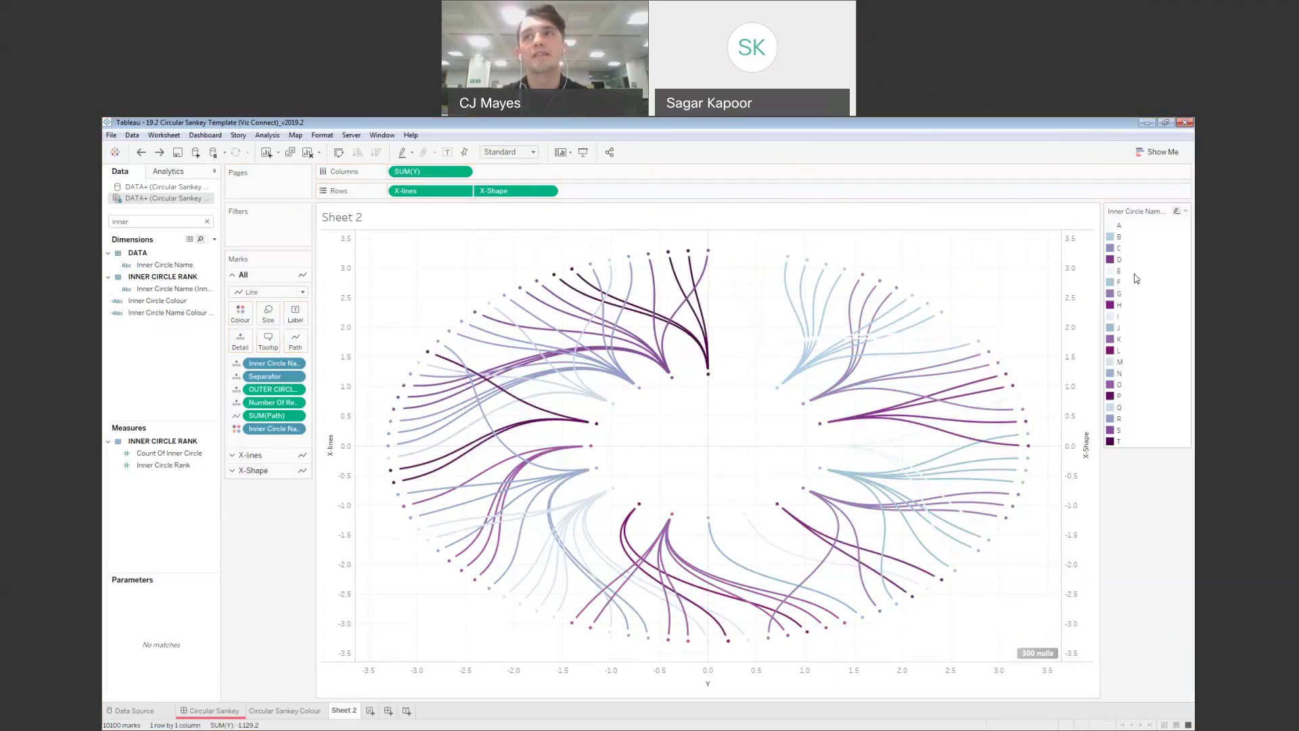
mouse_move(463, 512)
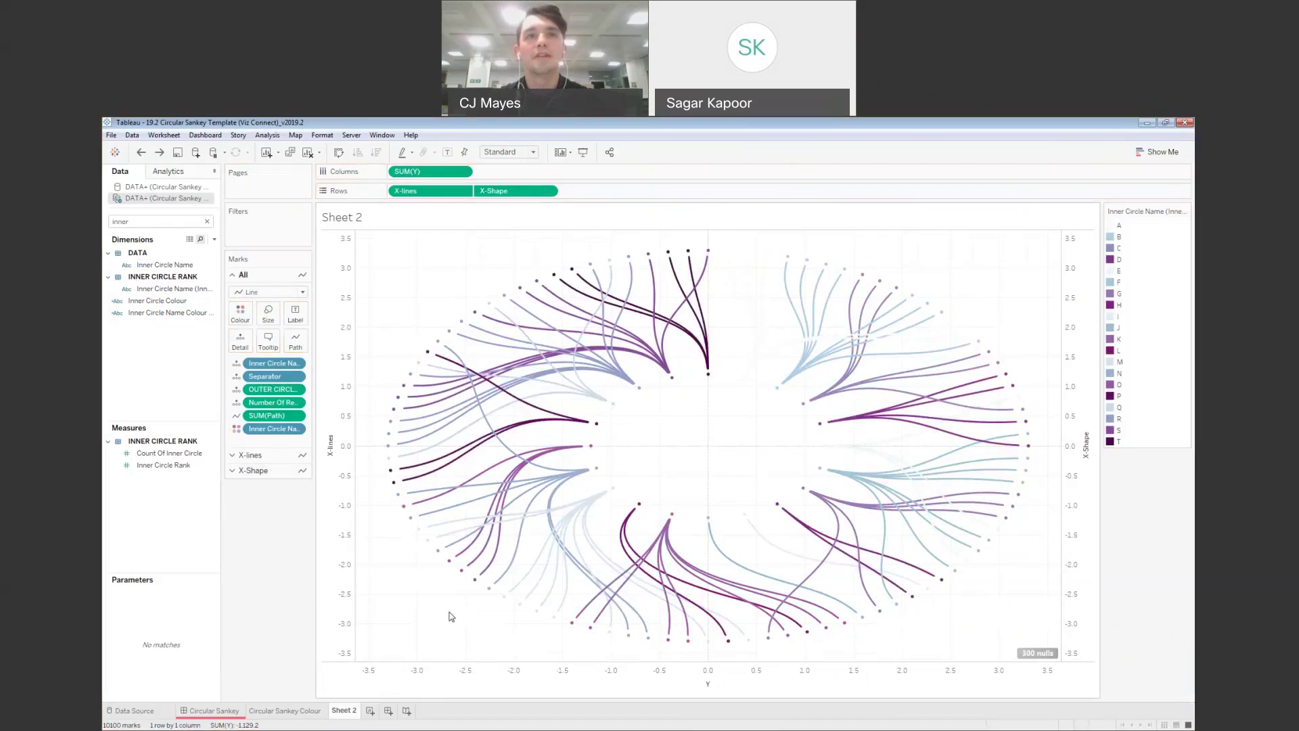
Find the Tooltip for Circle field and add it to the tooltip of all marks
left_click(208, 222)
left_click(268, 340)
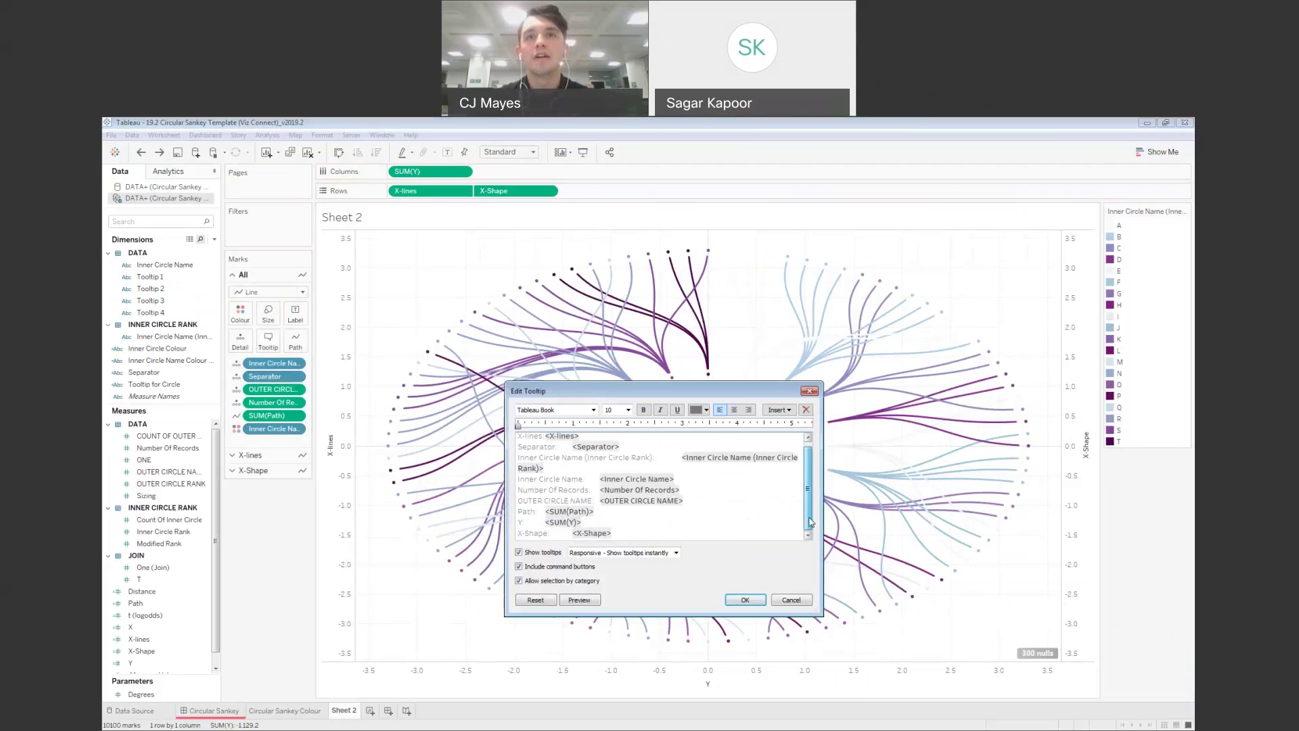
left_click(789, 600)
left_click(154, 219)
type("too")
left_click_drag(155, 313, 266, 343)
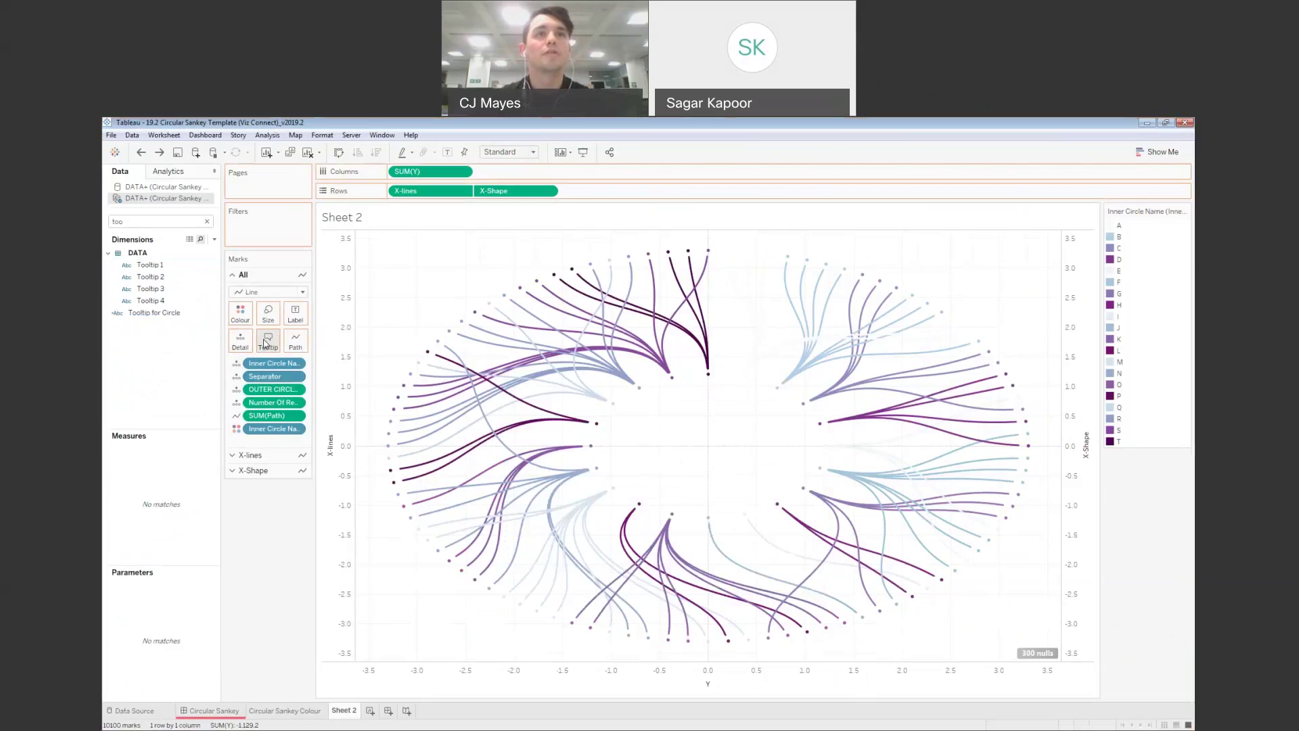
Edit the tooltip for all marks and set the font of its entire text to Tw Cen MT
left_click(267, 340)
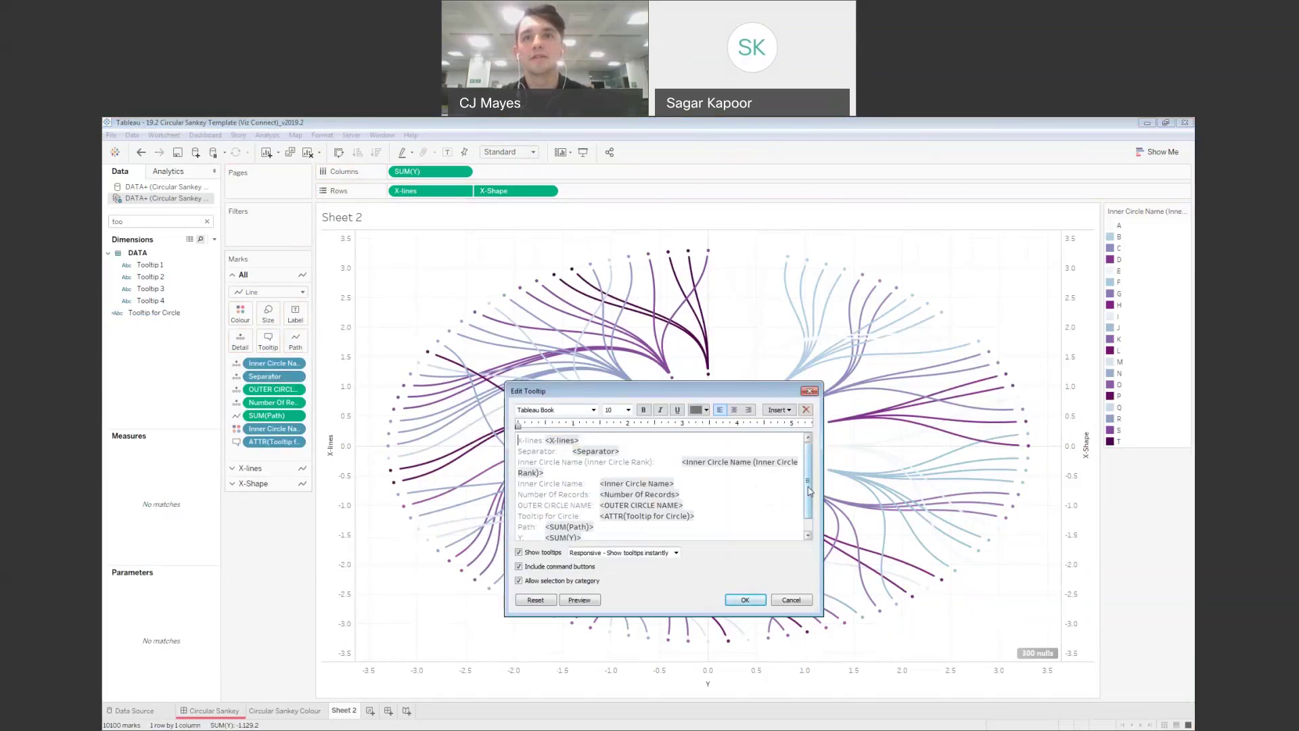
scroll(761, 519, "down", 1)
key("ctrl+a")
left_click(578, 412)
type("Tw Cen MT")
left_click(621, 409)
double_click(621, 409)
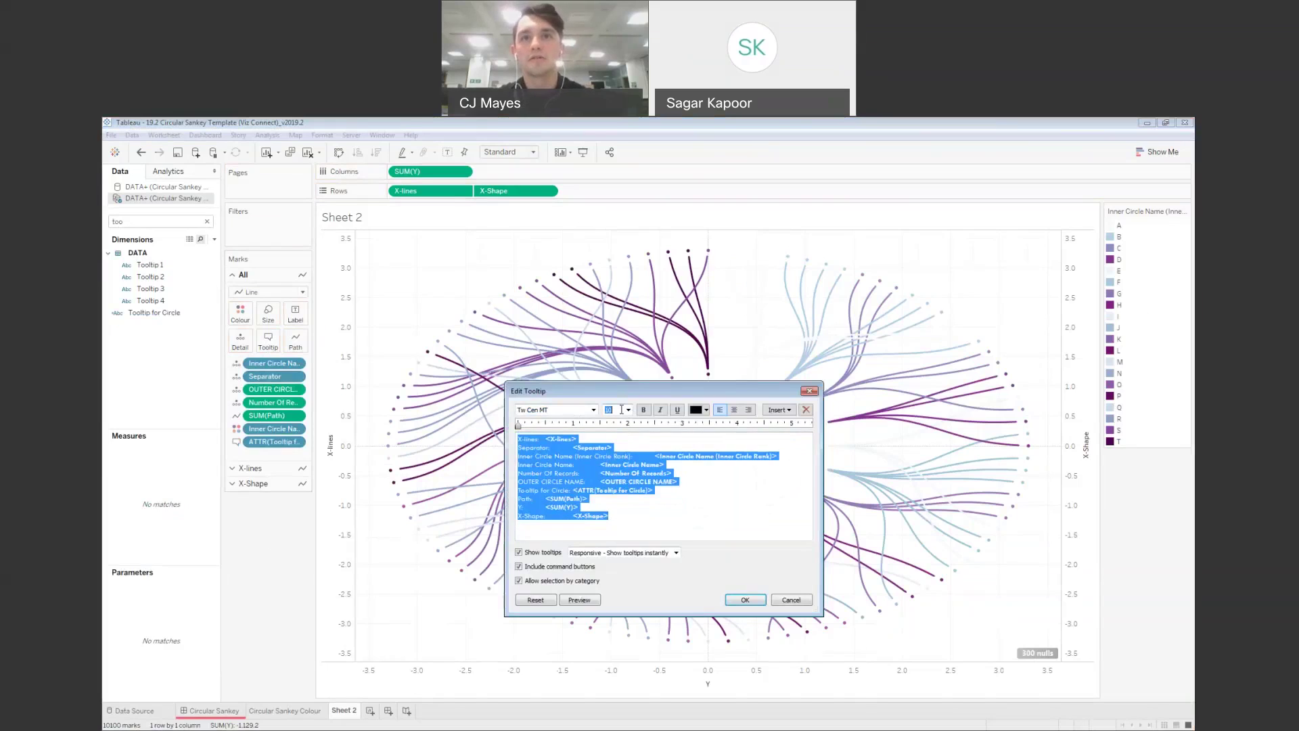
Insert the ATTR(Tooltip for Circle) field on a new line at the end of the tooltip and apply it
left_click(638, 521)
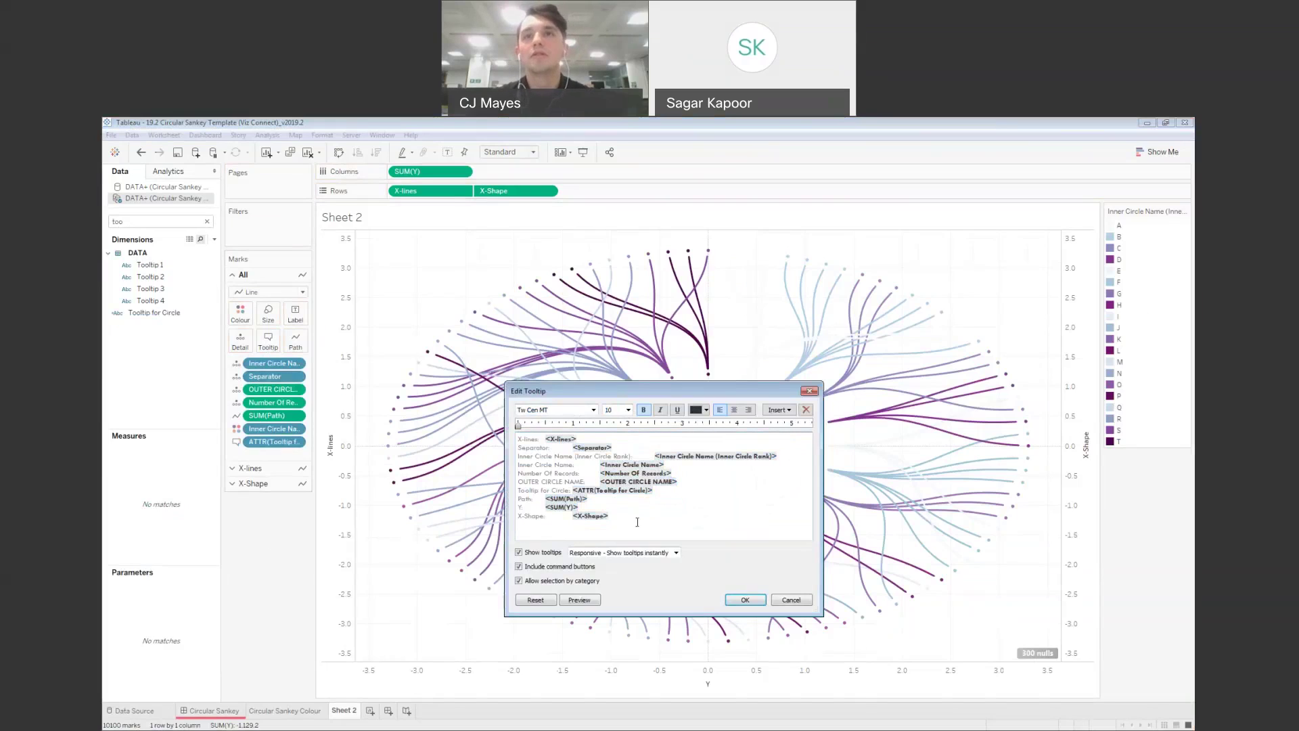
left_click(778, 409)
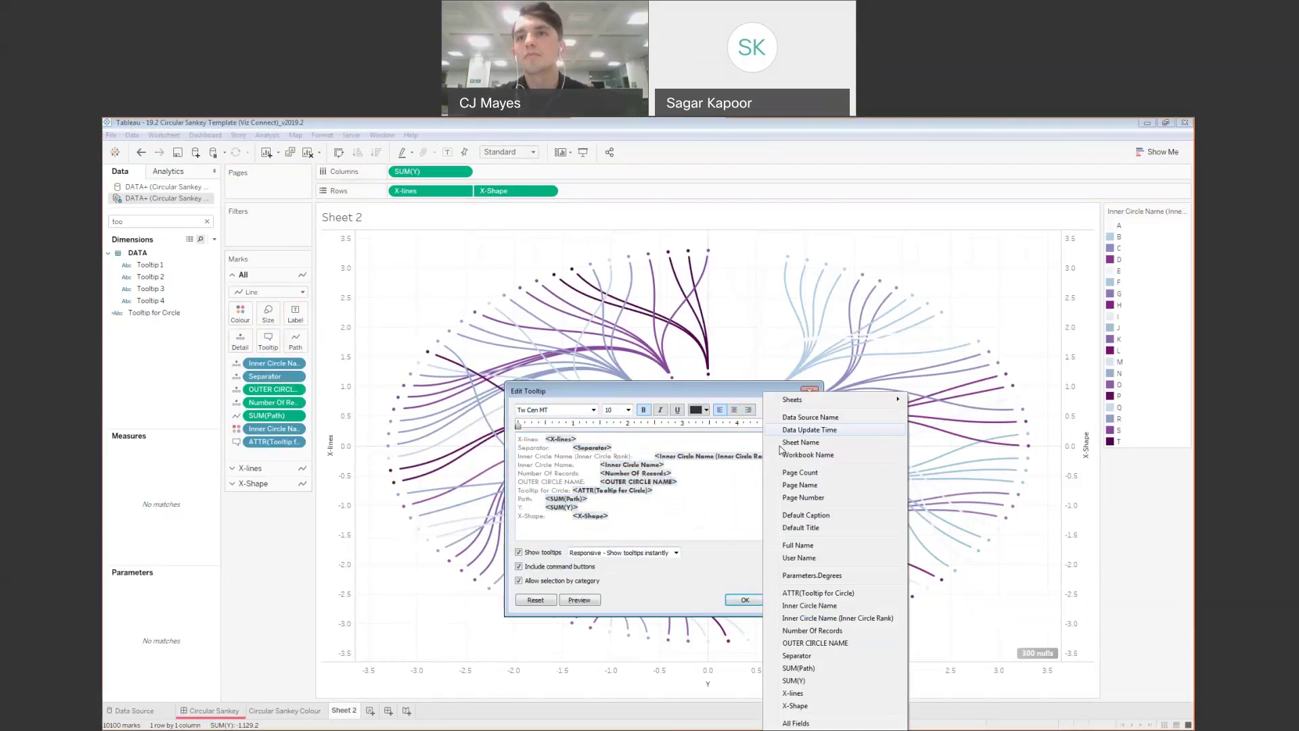
left_click(815, 593)
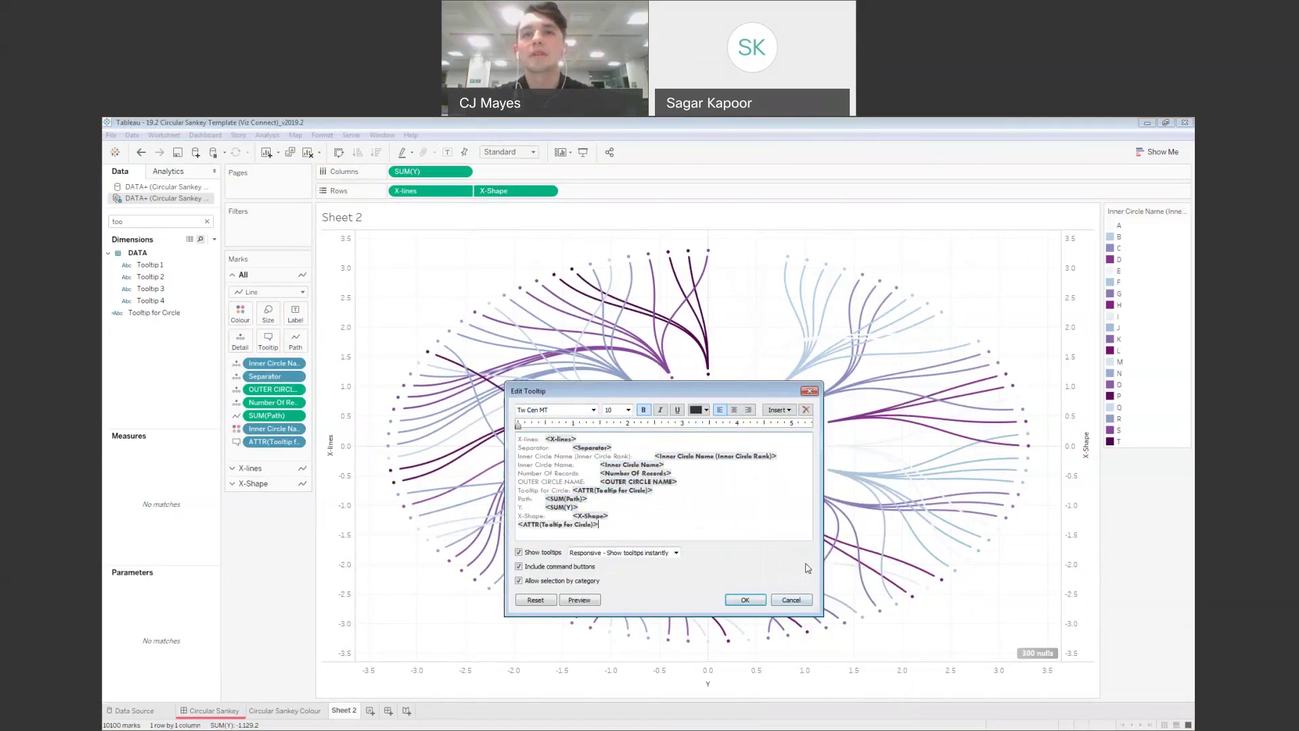
left_click(597, 600)
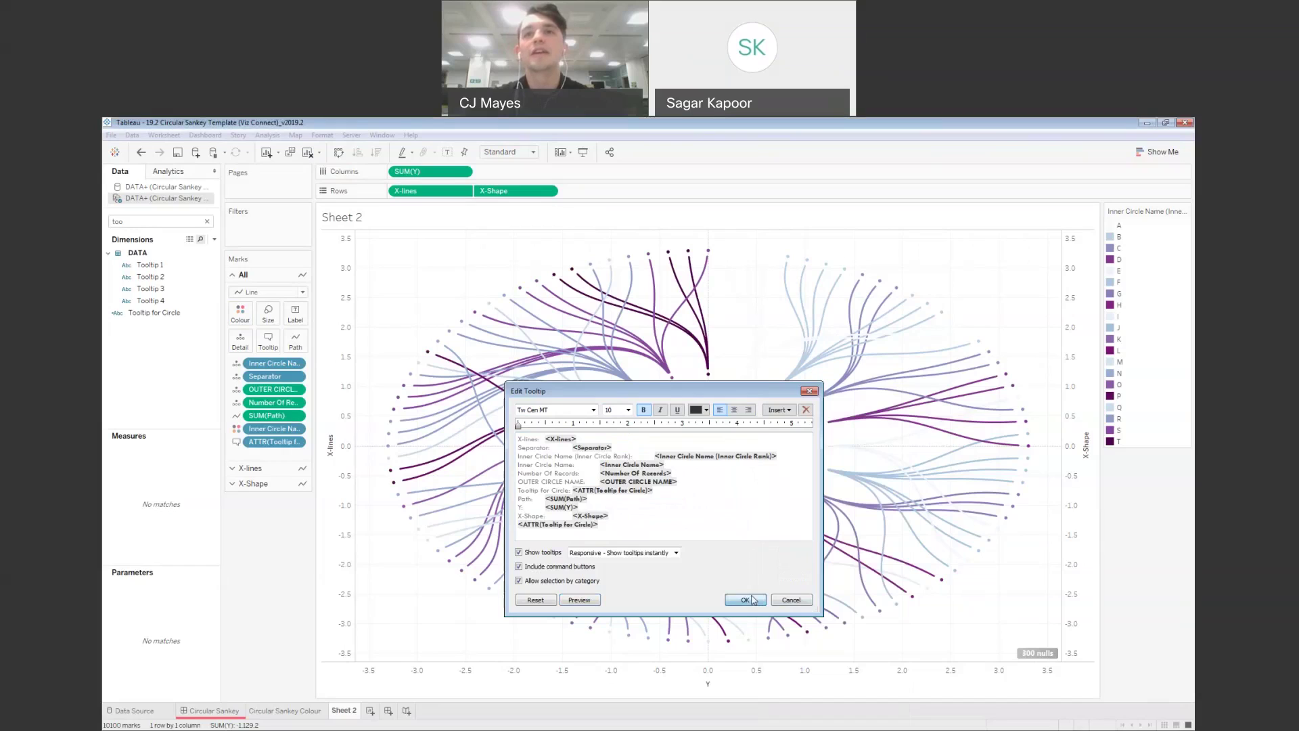
left_click(745, 600)
Inspect the tooltips of several inner start points, chords and outer end points on the chart
mouse_move(709, 377)
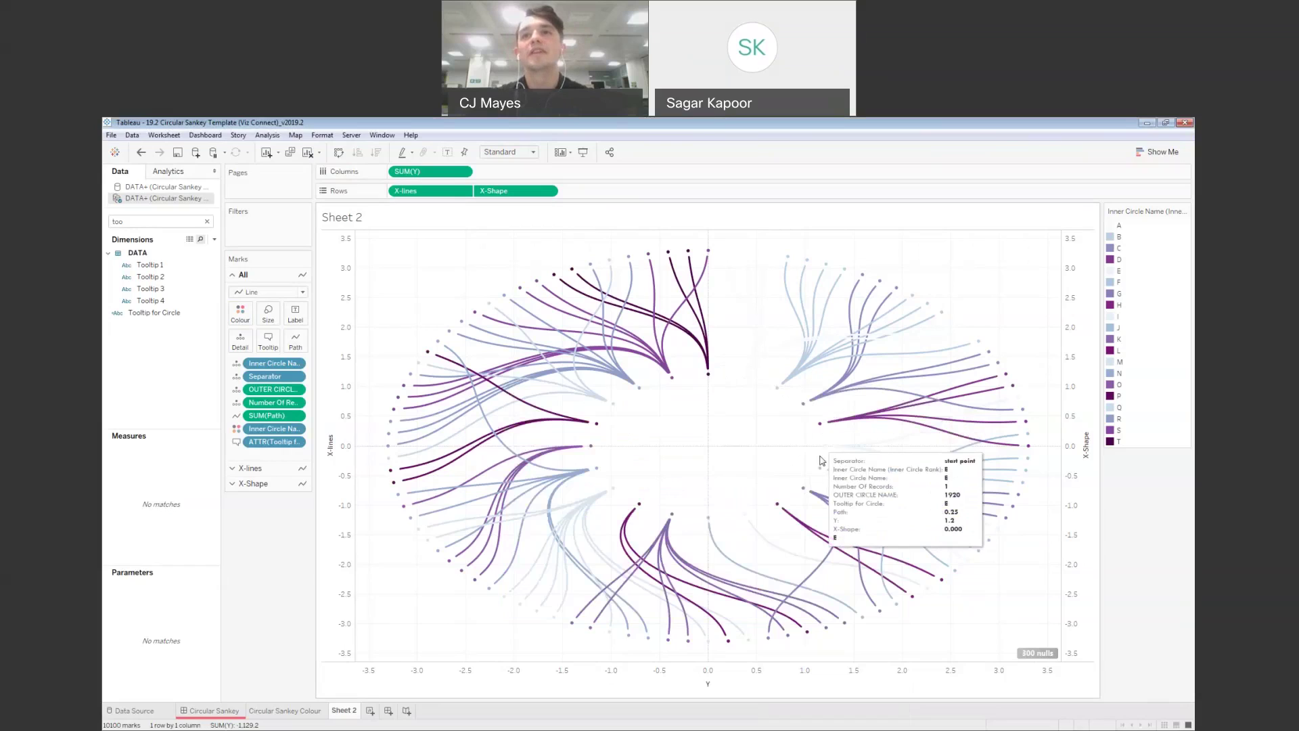
mouse_move(804, 489)
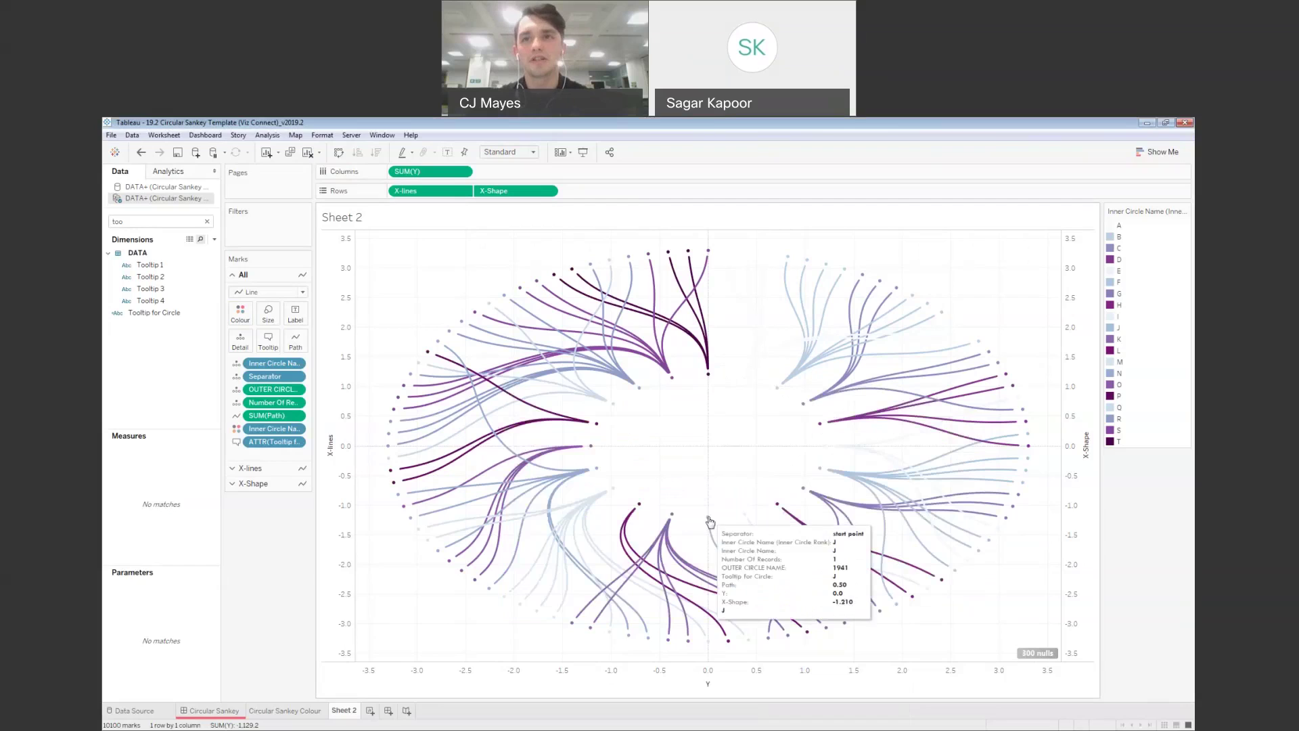
mouse_move(720, 542)
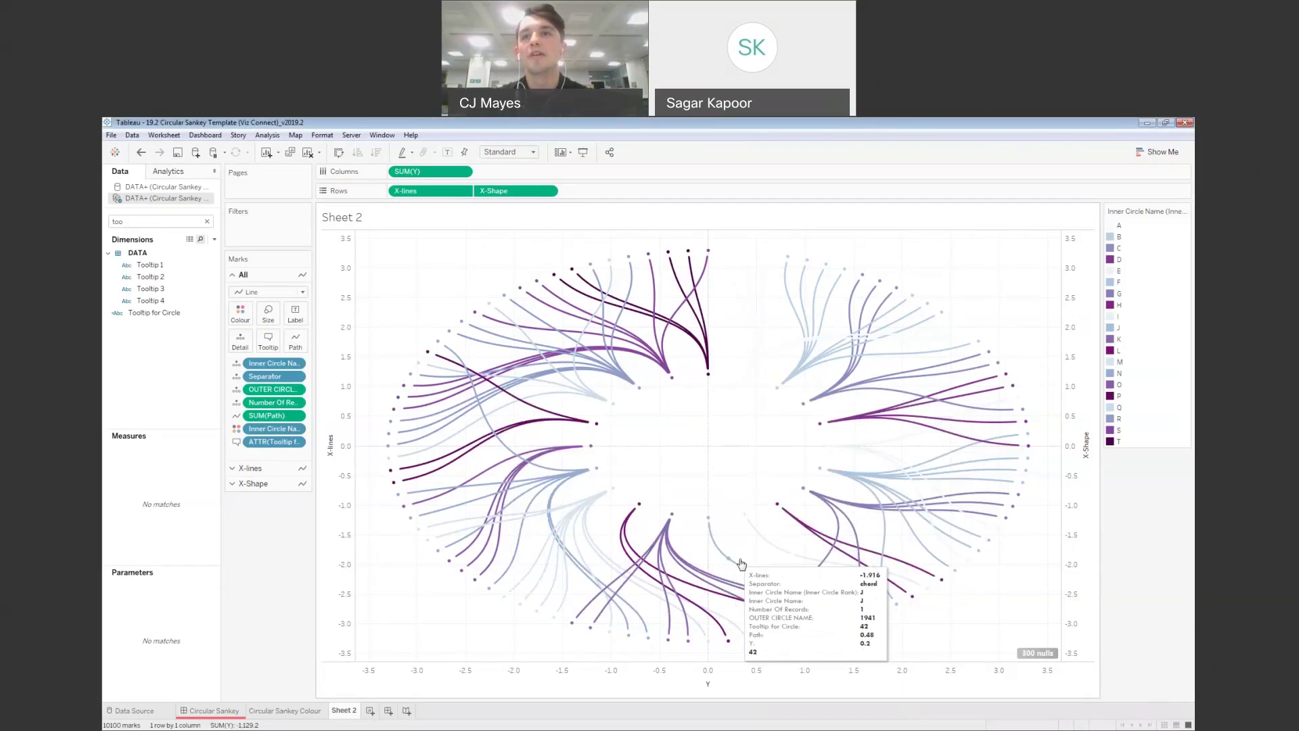
mouse_move(788, 586)
mouse_move(862, 624)
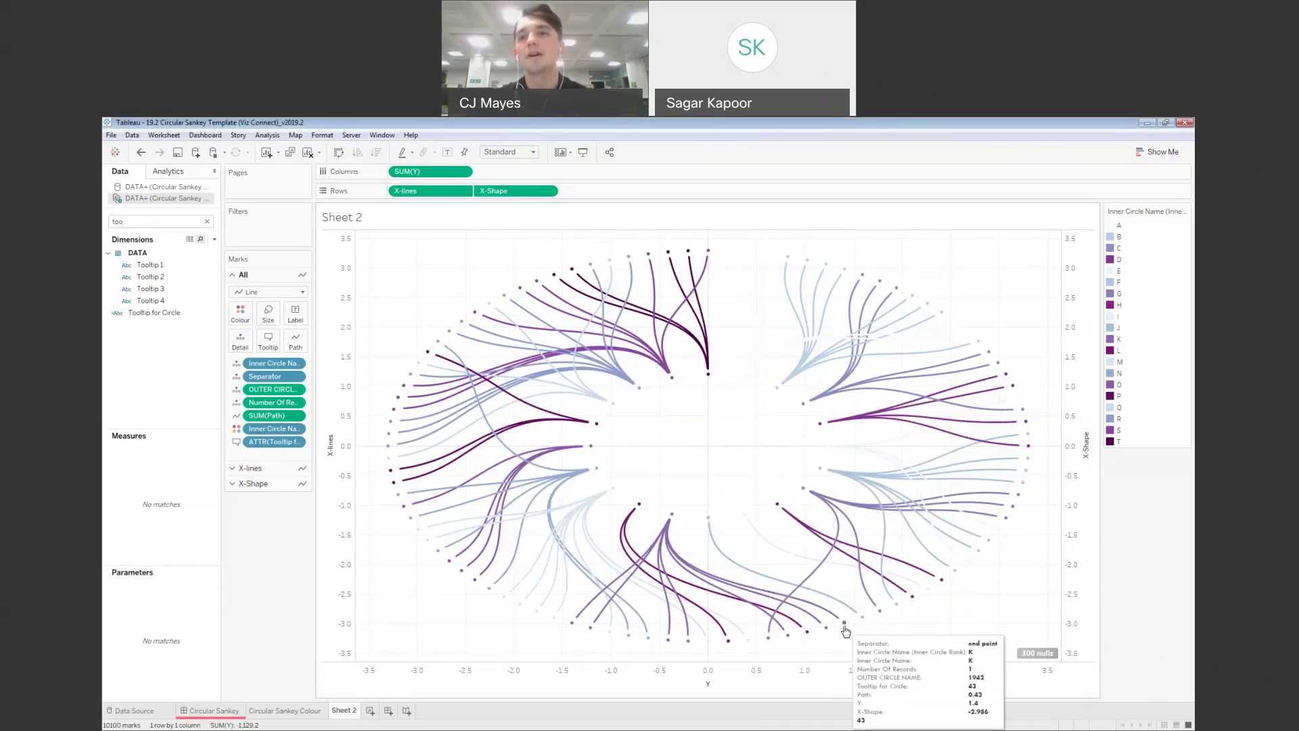
mouse_move(811, 637)
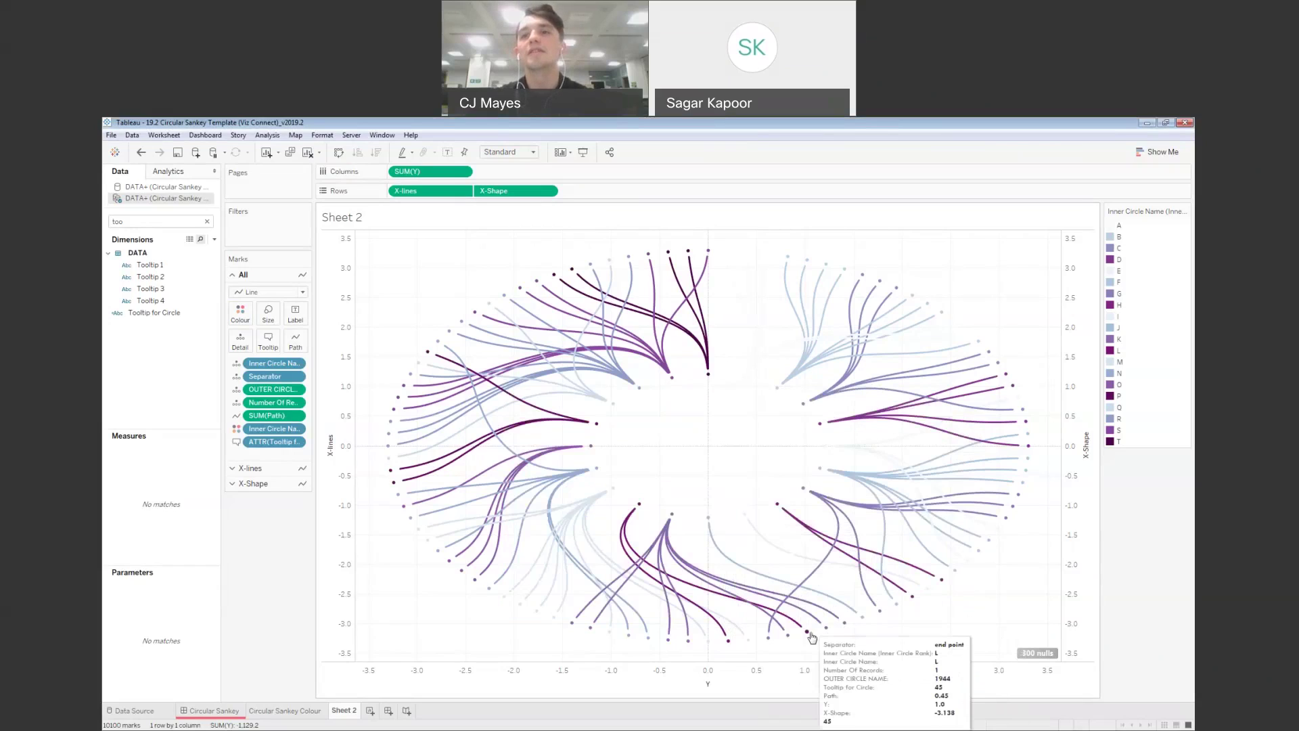
mouse_move(755, 646)
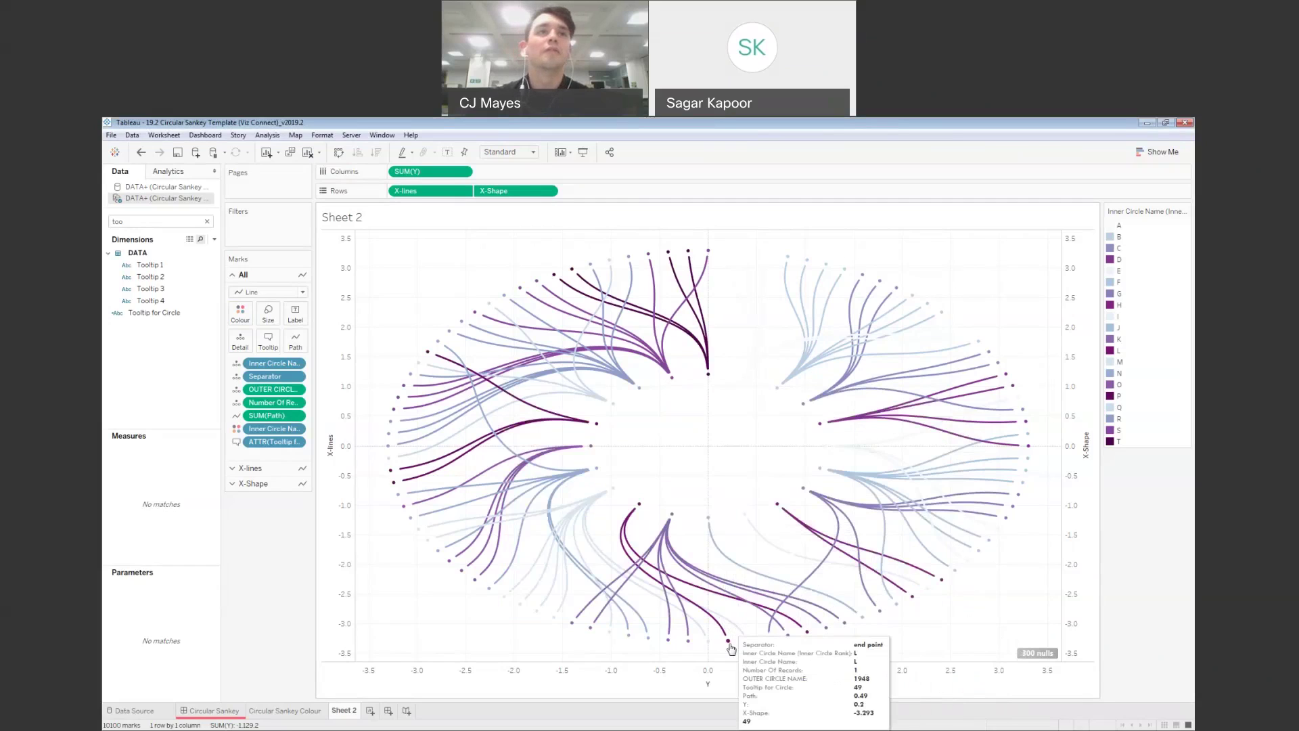
Review the Tooltip for Circle calculated field's formula and compare it with the tooltips of the outer end points
left_click(203, 312)
right_click(215, 314)
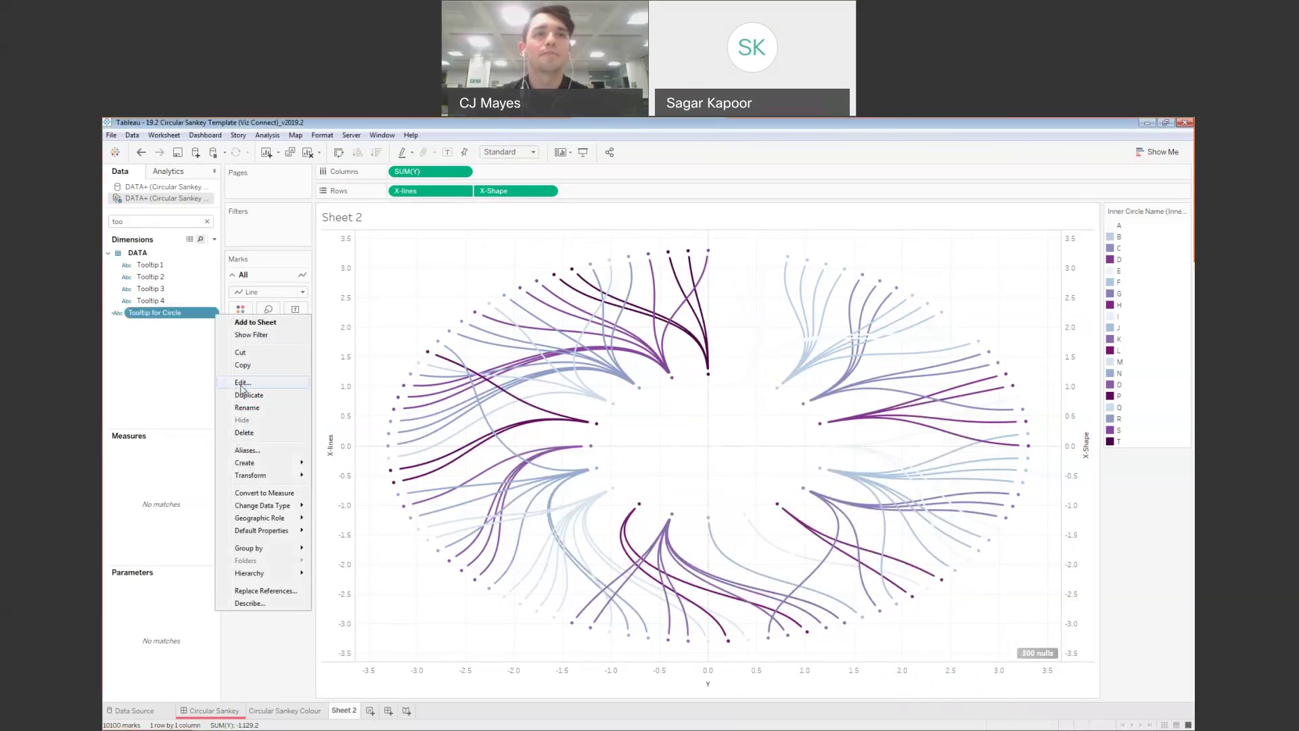
left_click(242, 383)
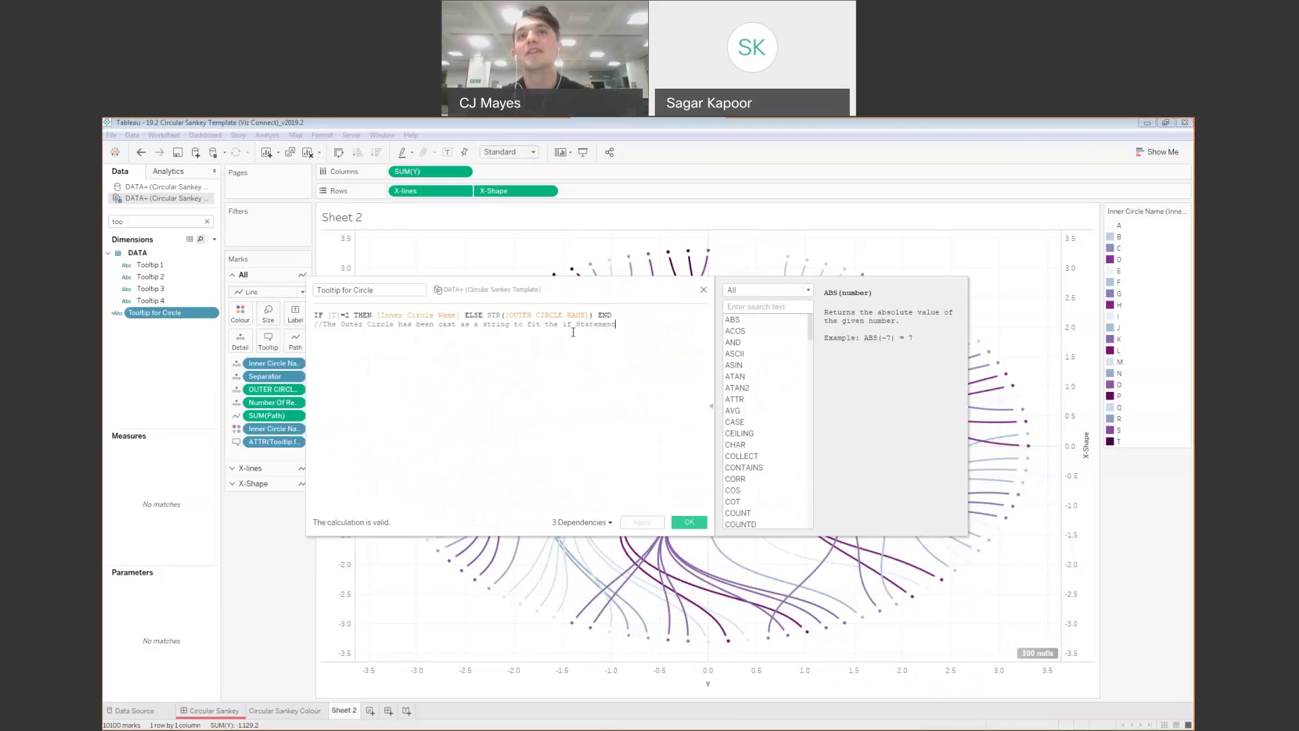
left_click_drag(565, 294, 557, 210)
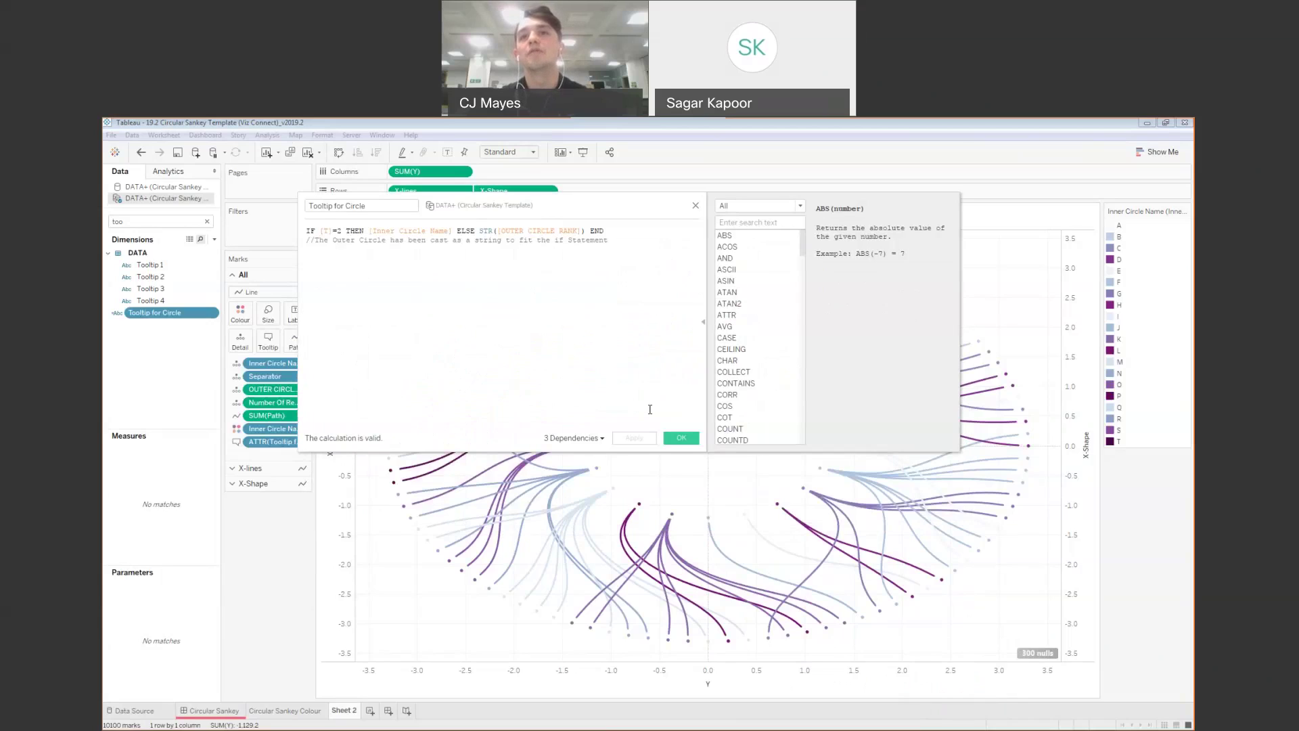
left_click(682, 438)
mouse_move(745, 646)
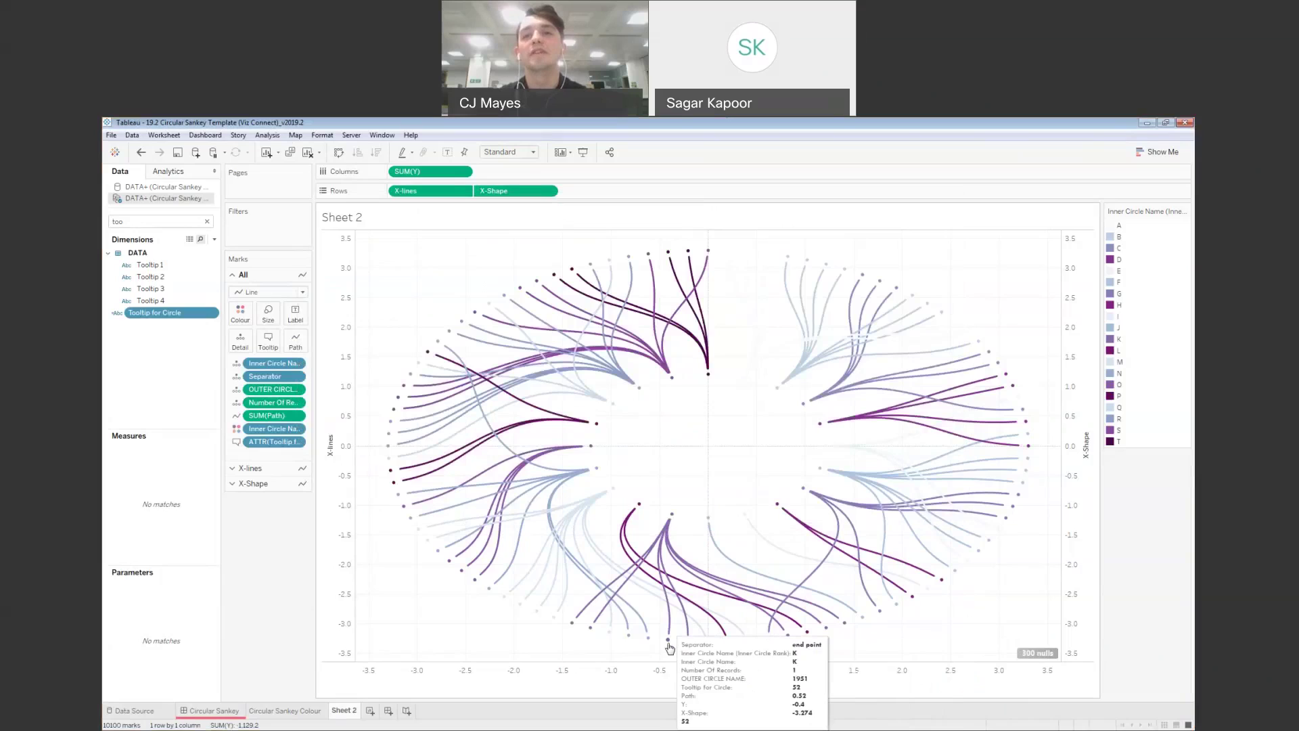
mouse_move(631, 641)
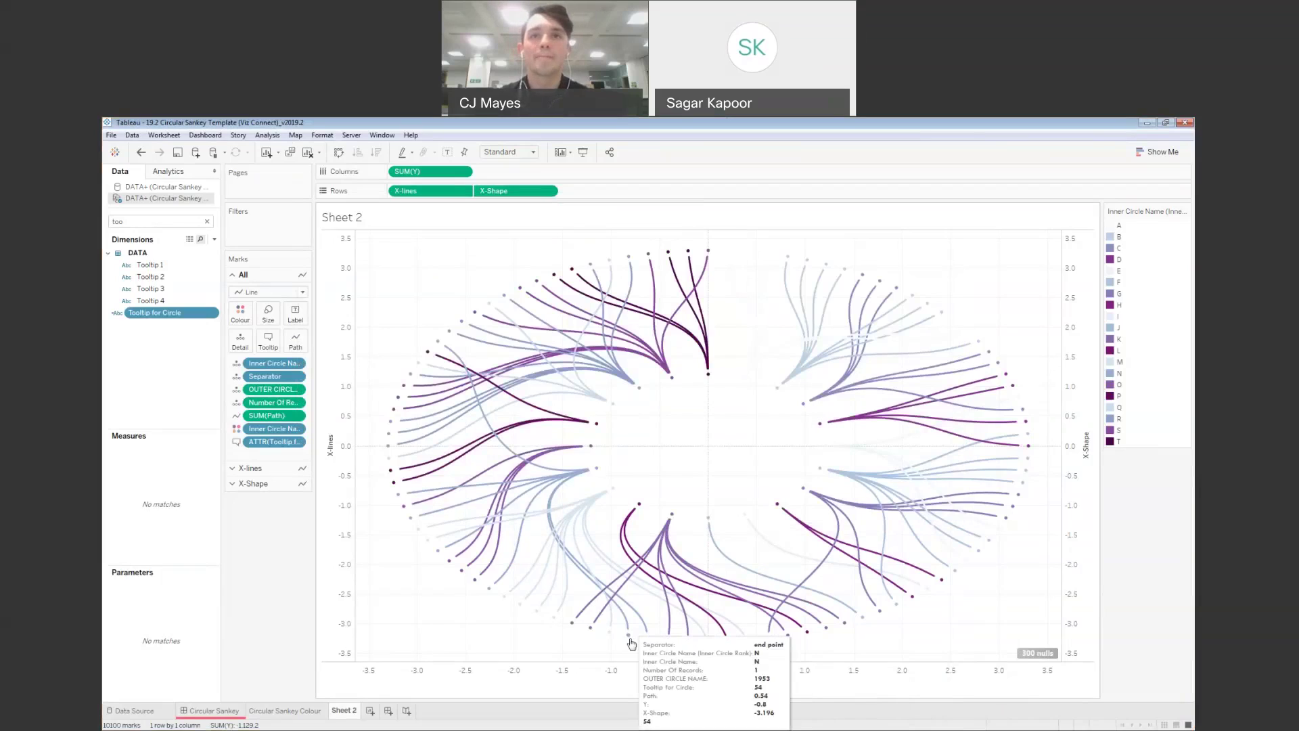
Format the sheet's shading so that the default Worksheet colour is None
right_click(683, 456)
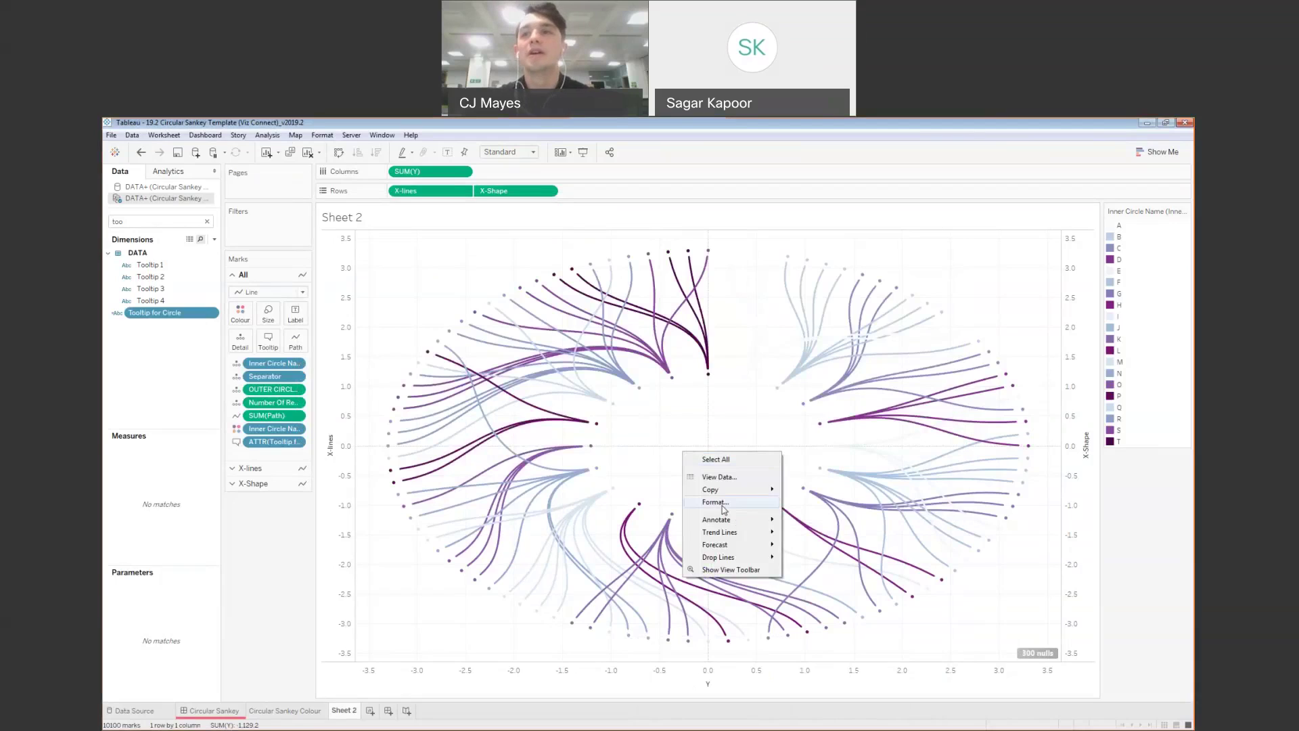
left_click(718, 502)
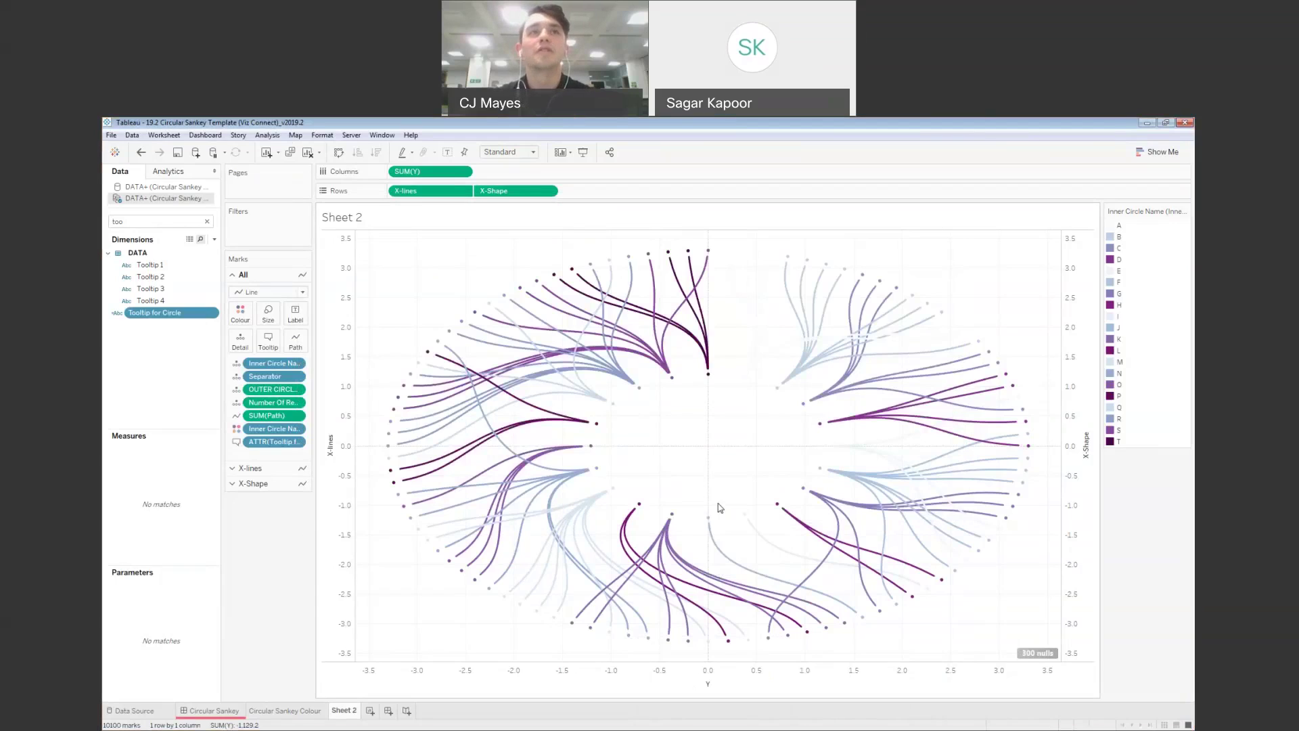
left_click(144, 192)
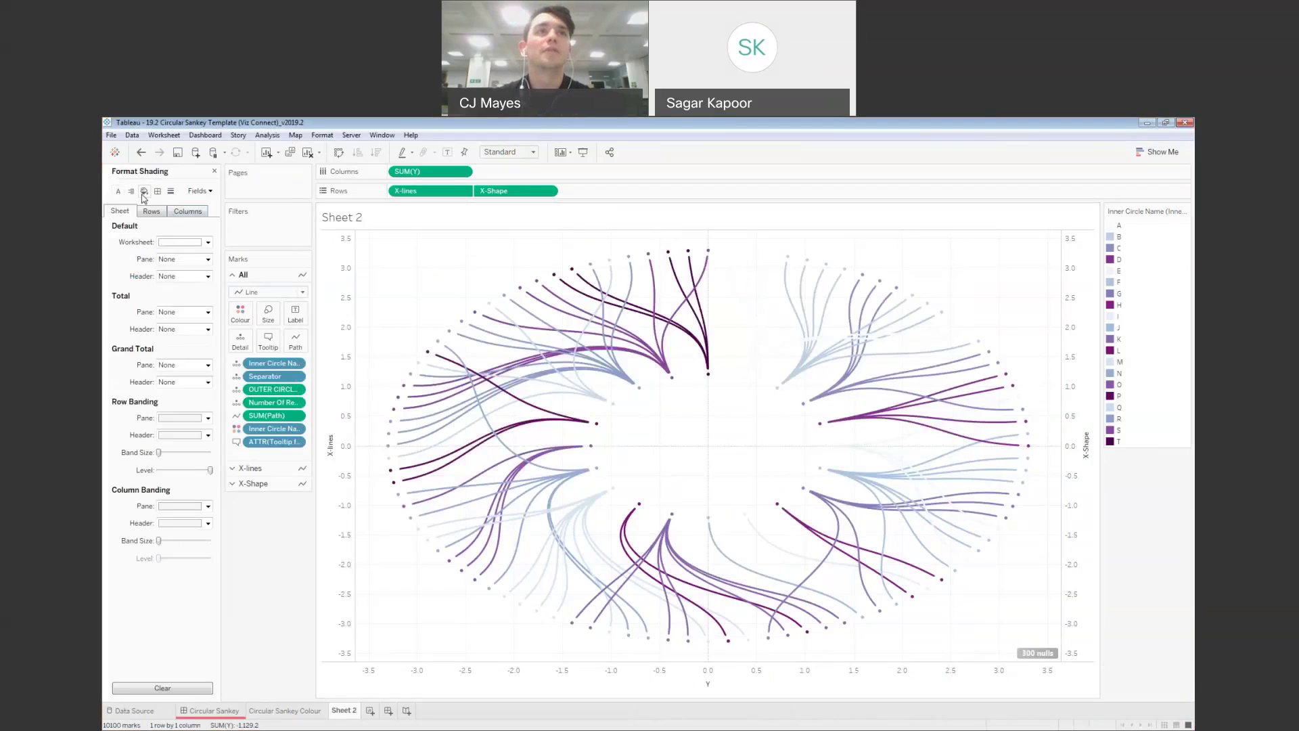
left_click(170, 243)
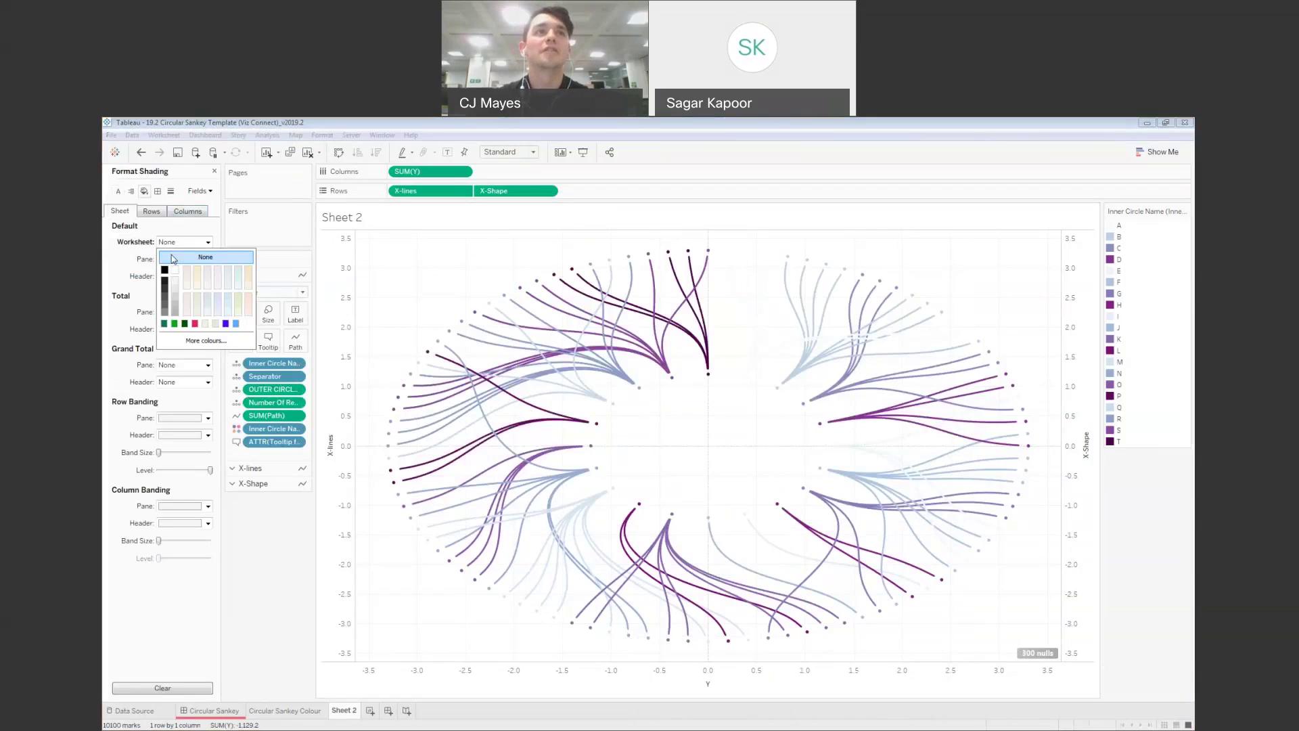
left_click(177, 252)
Set the sheet's Grand Total pane and header borders to None
left_click(157, 191)
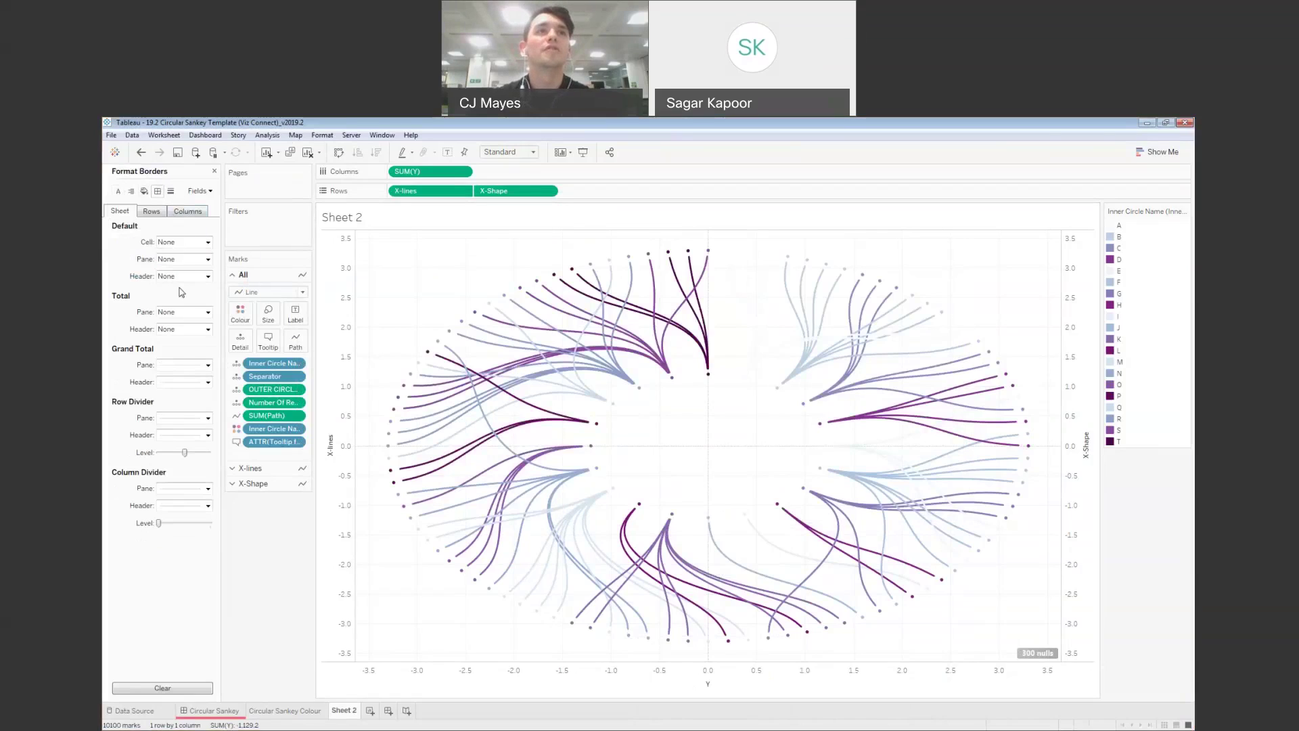
left_click(182, 364)
left_click(177, 380)
left_click(167, 382)
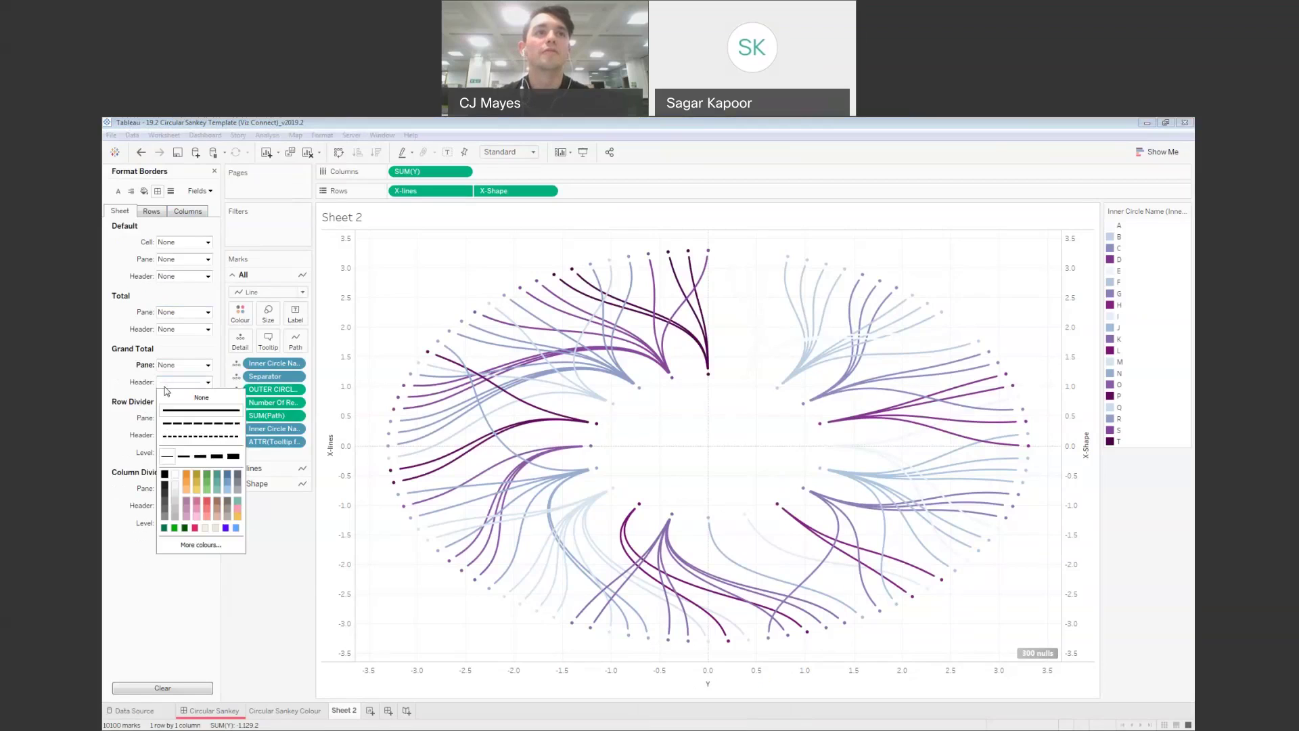
left_click(177, 397)
Set the Row Divider and Column Divider borders to None for both pane and header
left_click(181, 418)
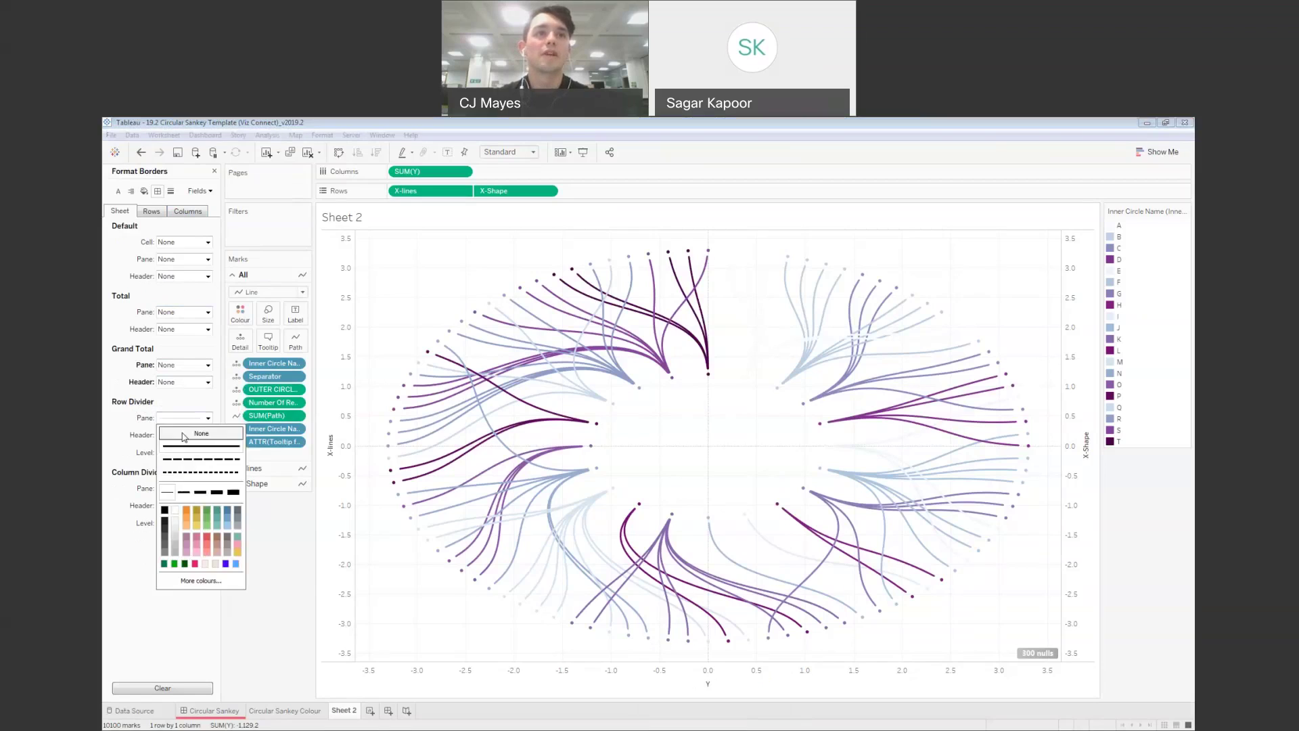
left_click(171, 434)
left_click(170, 435)
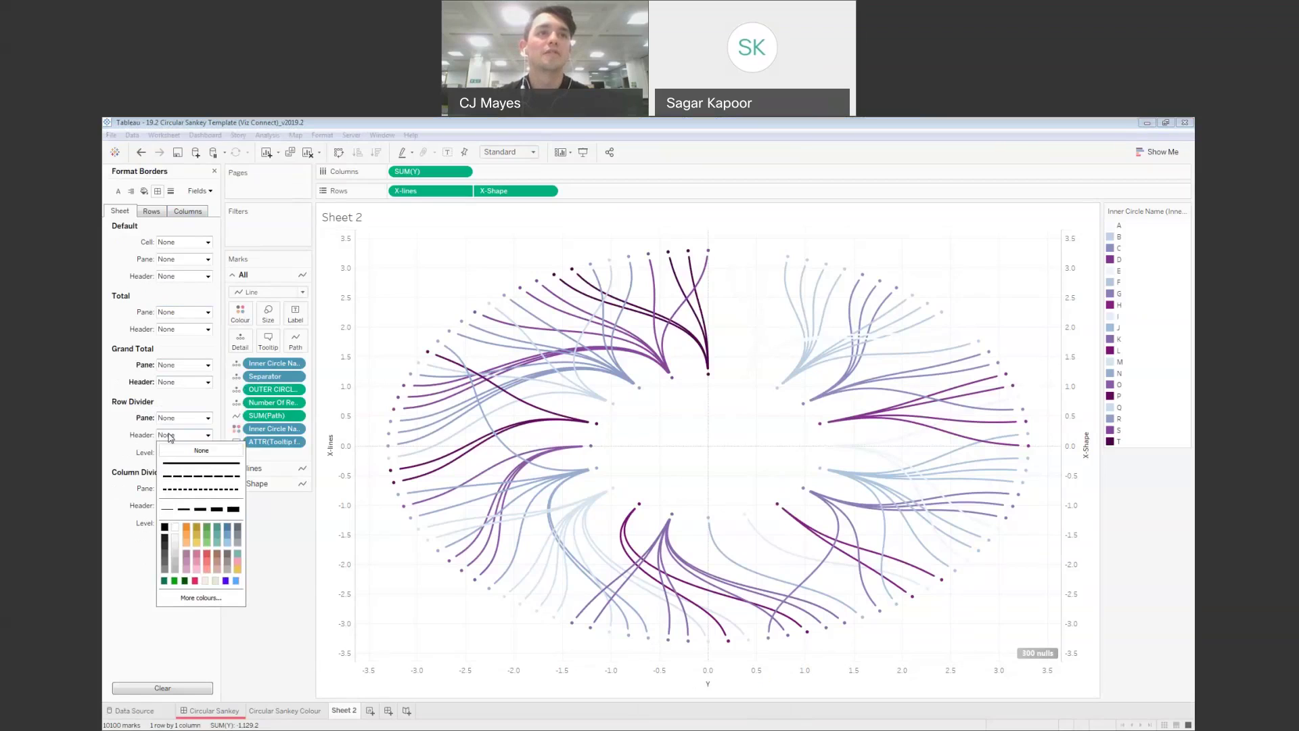
left_click(169, 449)
left_click(164, 489)
left_click(164, 505)
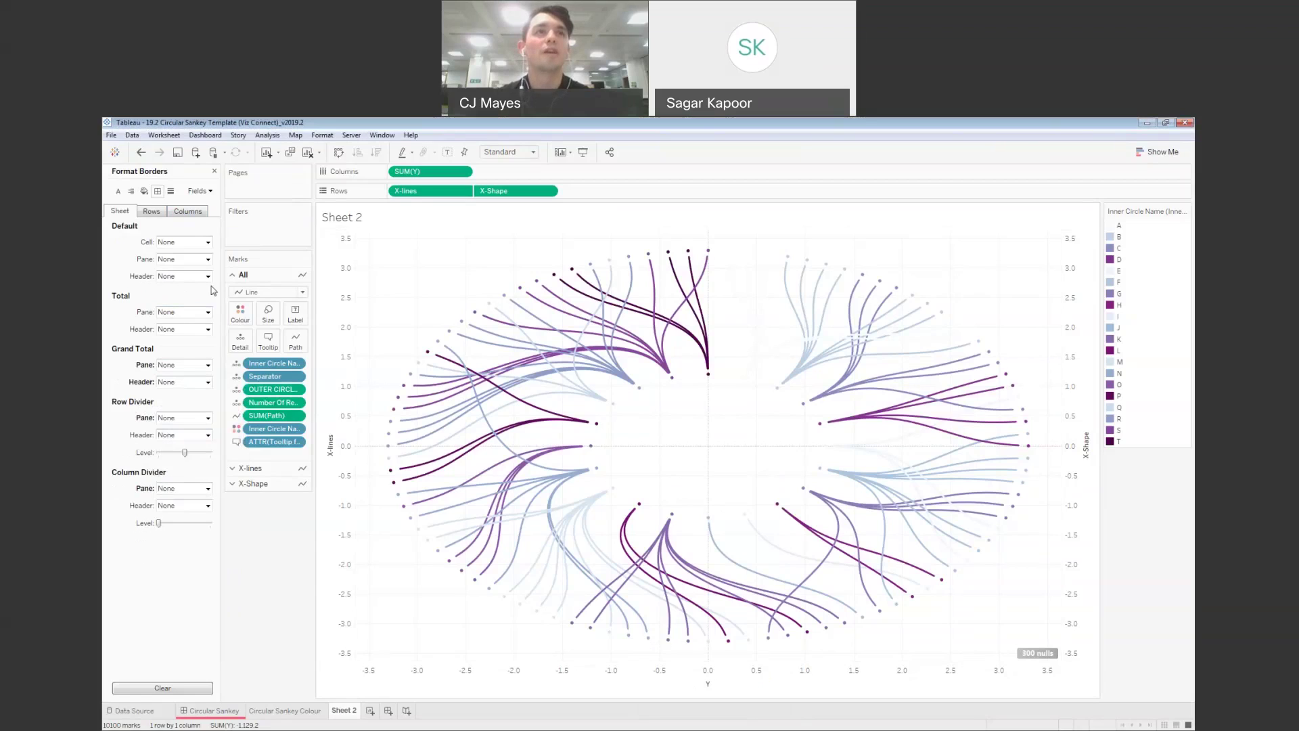
Format the sheet's lines so that grid lines, zero lines and trend lines are all None
left_click(170, 191)
left_click(181, 242)
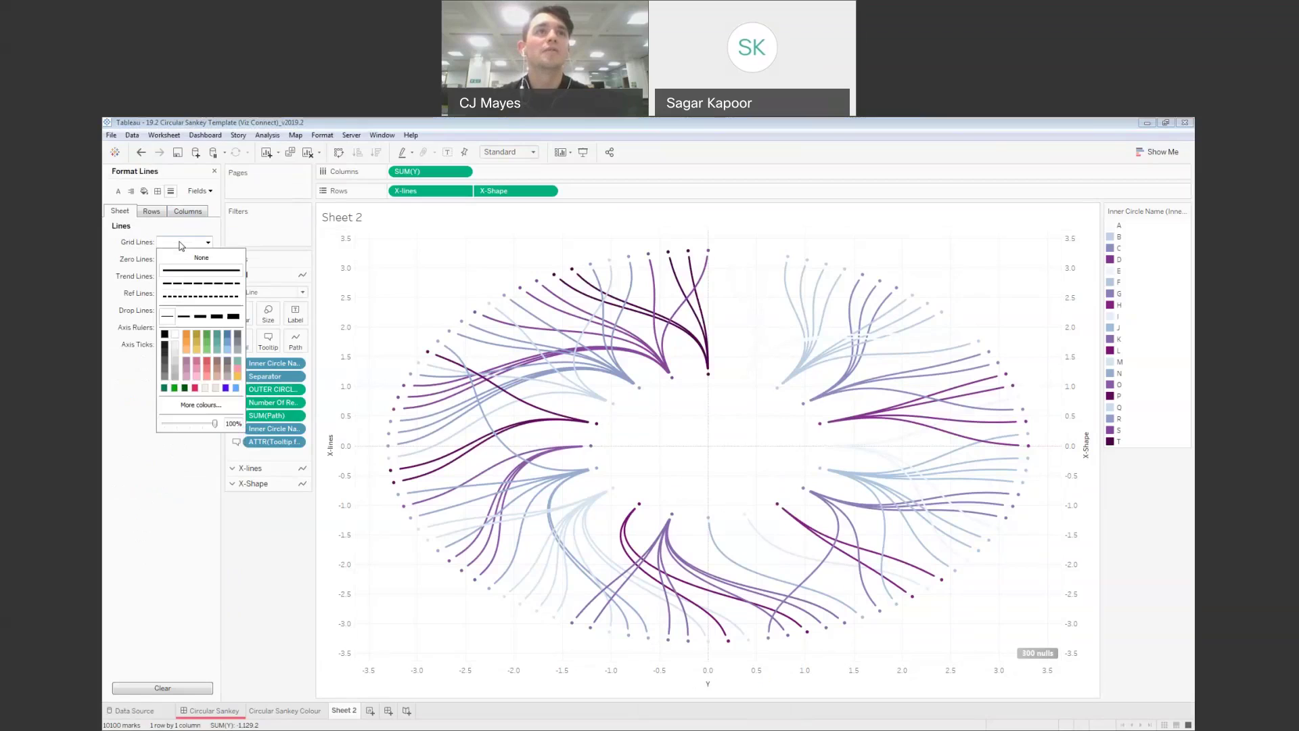
left_click(178, 261)
left_click(183, 259)
left_click(162, 275)
left_click(183, 276)
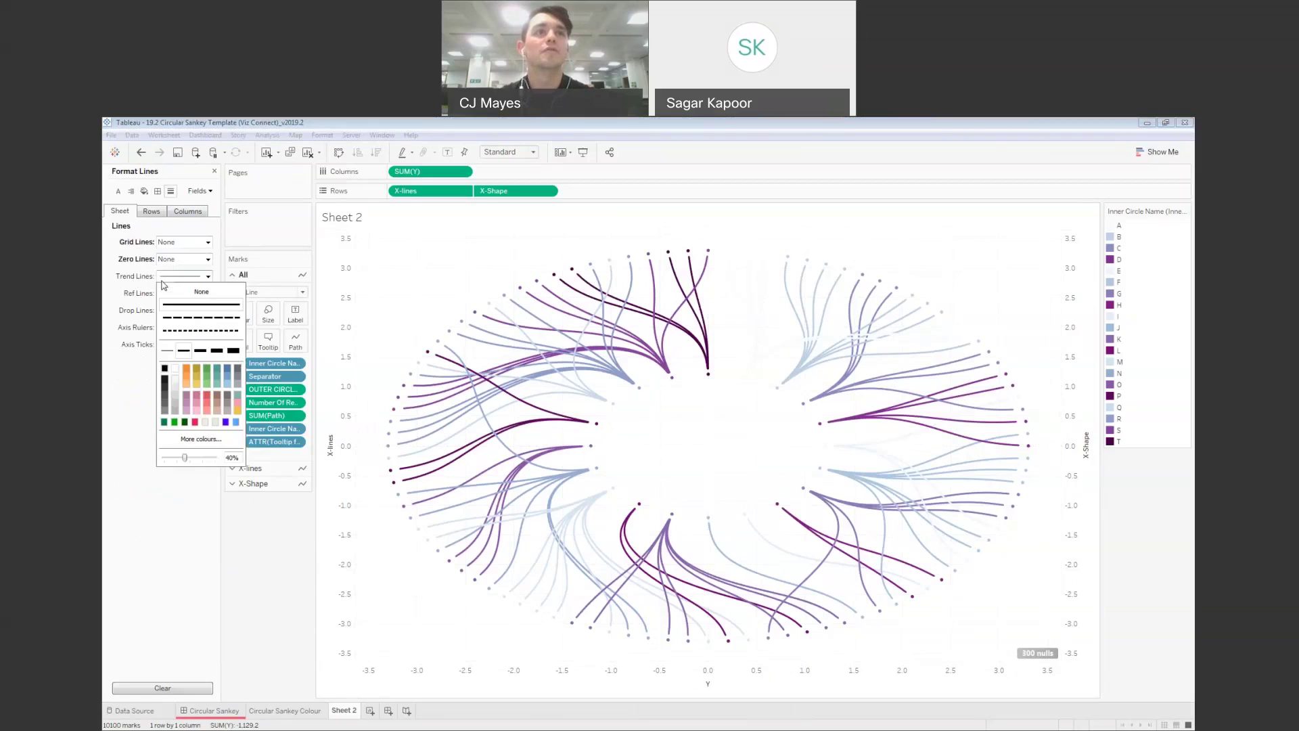
left_click(163, 292)
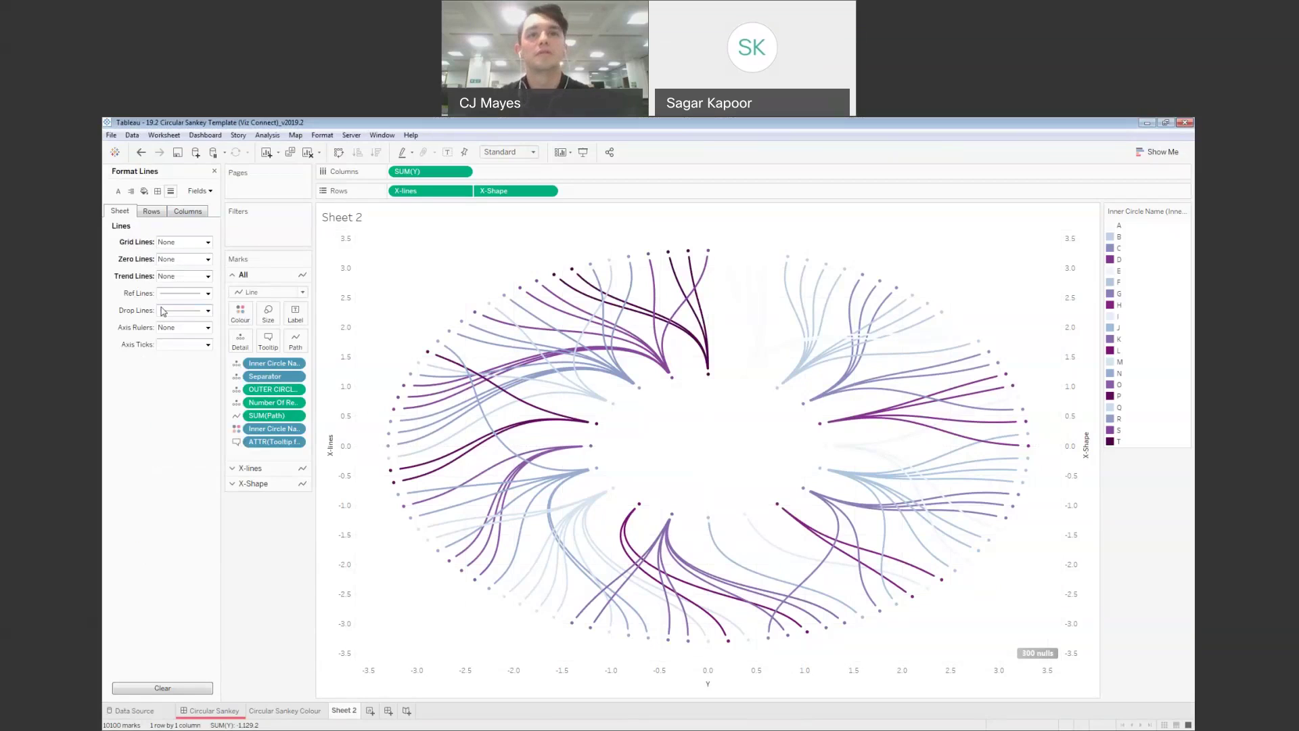
Hide the headers of the vertical X-lines axis and the horizontal Y axis
left_click(345, 506)
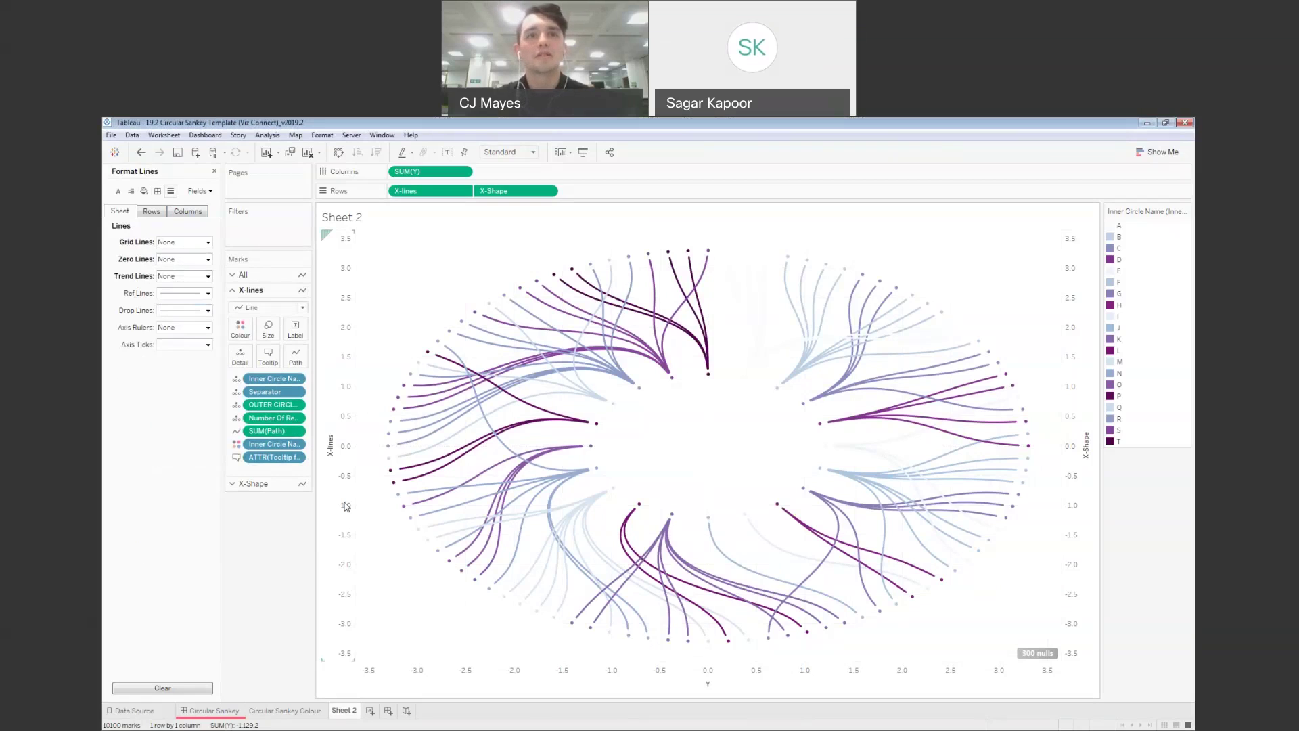
right_click(345, 506)
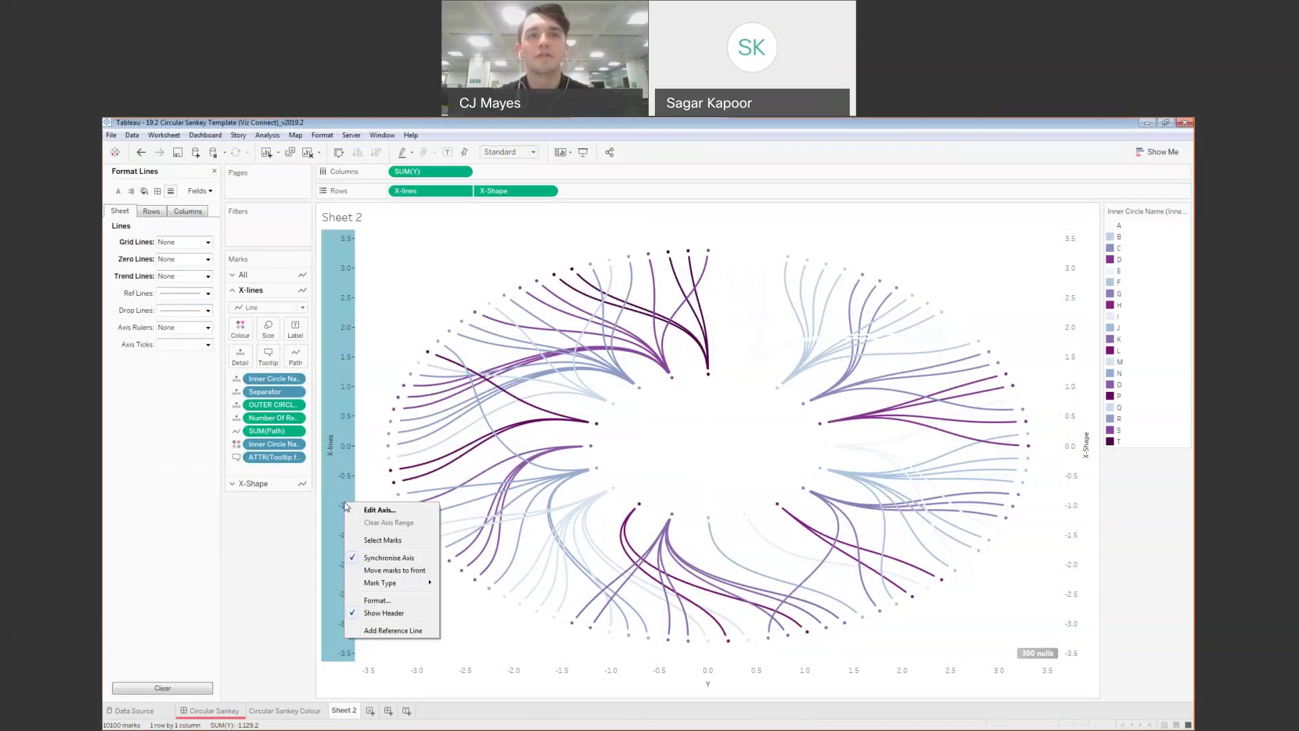
left_click(383, 617)
left_click(502, 676)
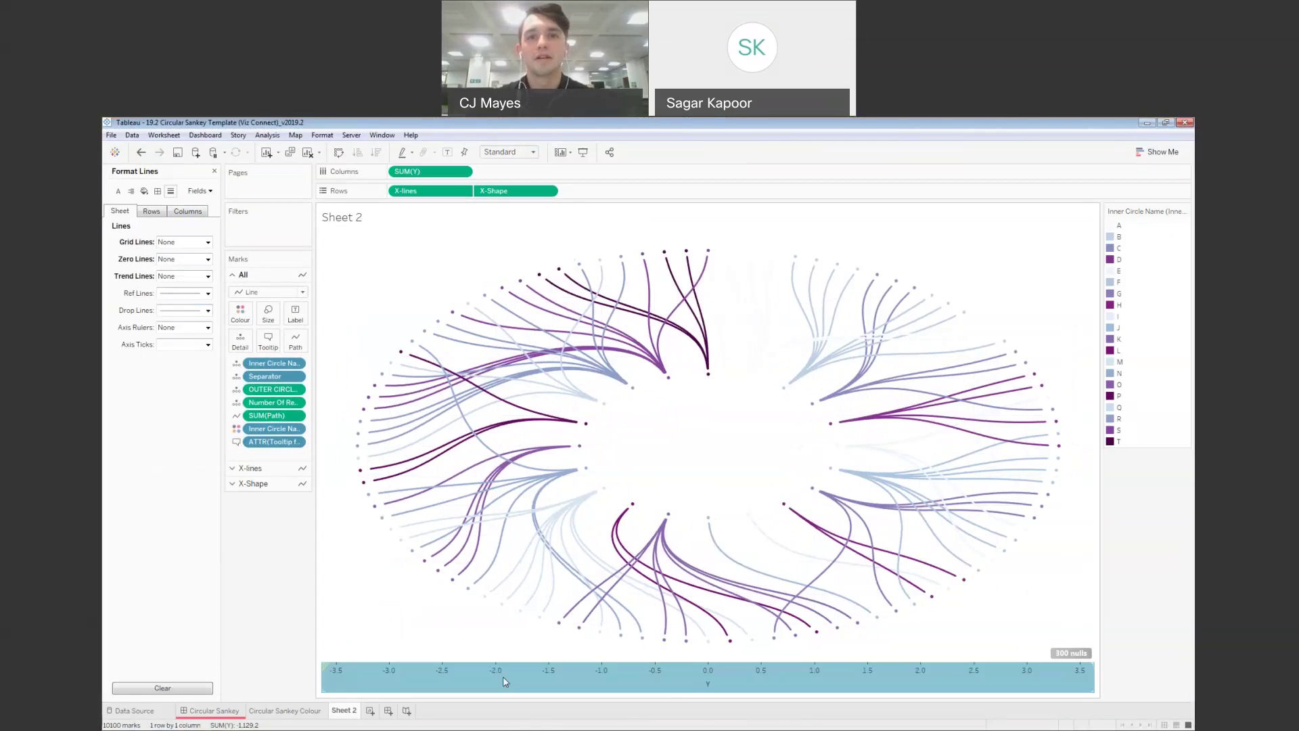
right_click(502, 676)
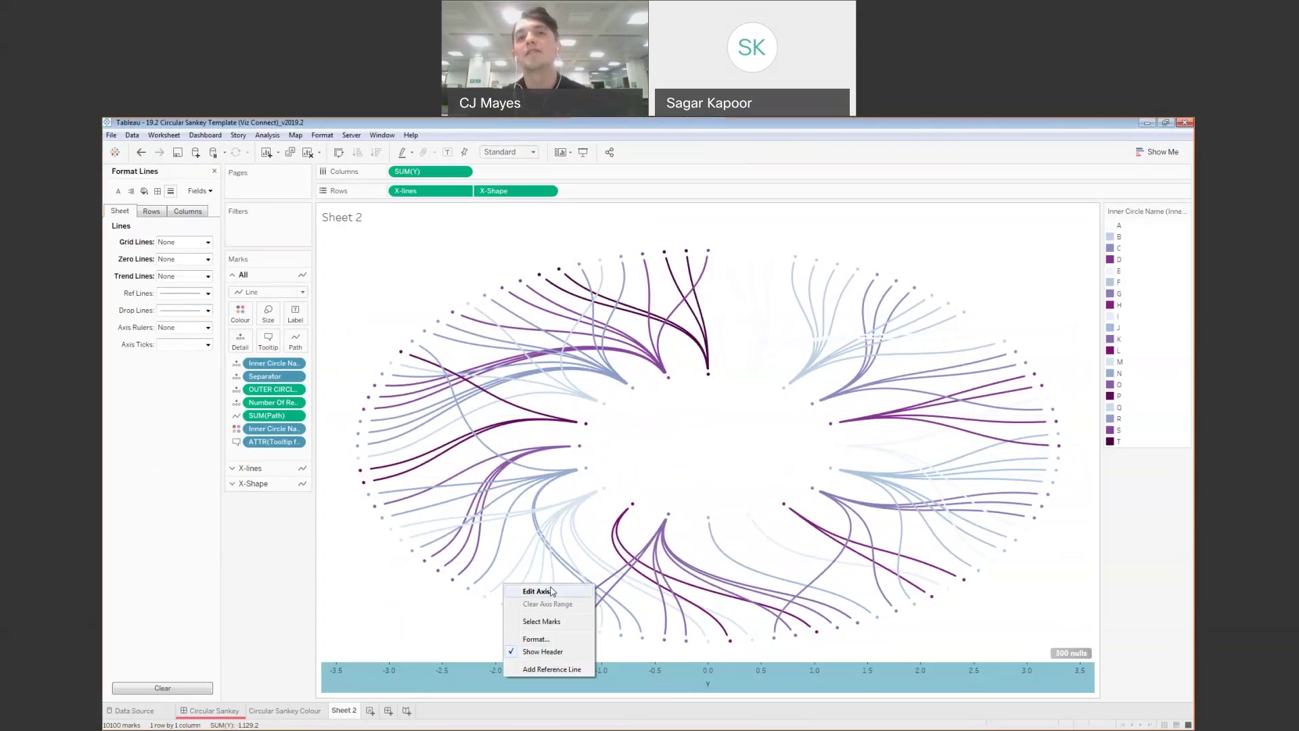
left_click(553, 651)
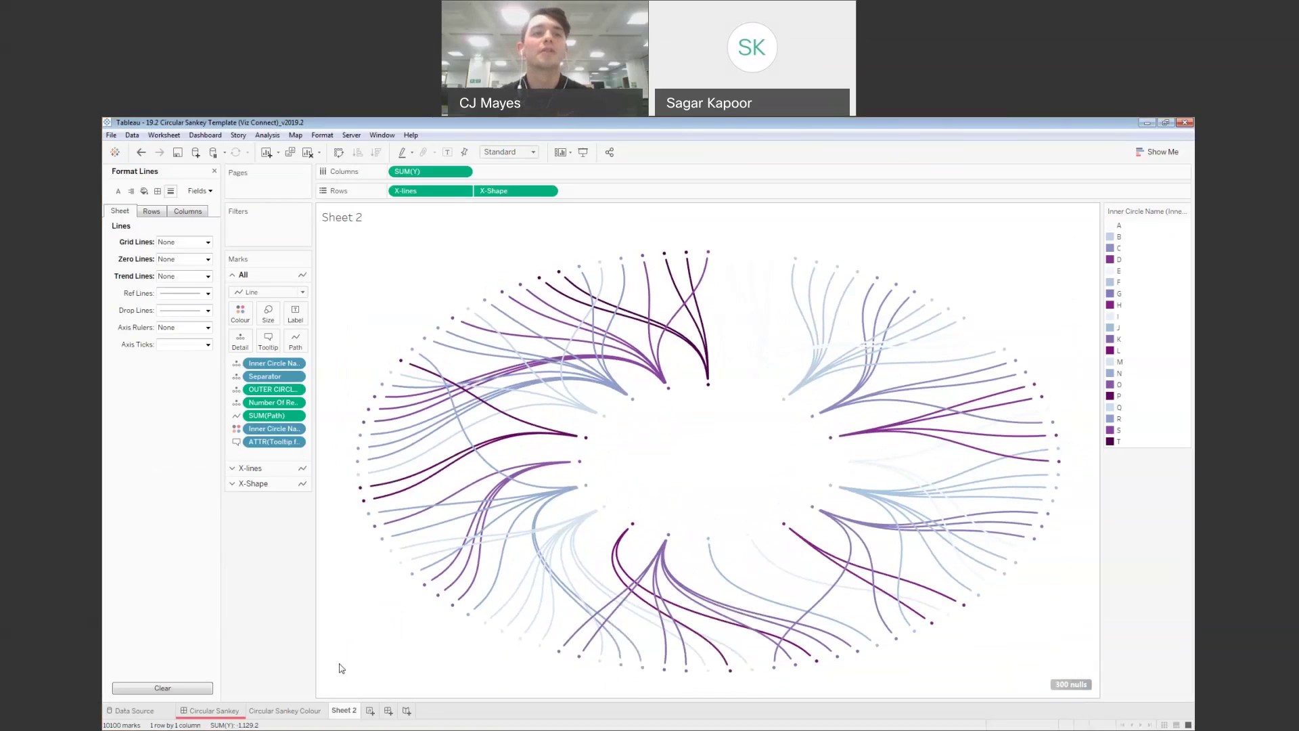
Examine the finished chart on the Circular Sankey dashboard, including its layout settings and chord tooltips
left_click(211, 710)
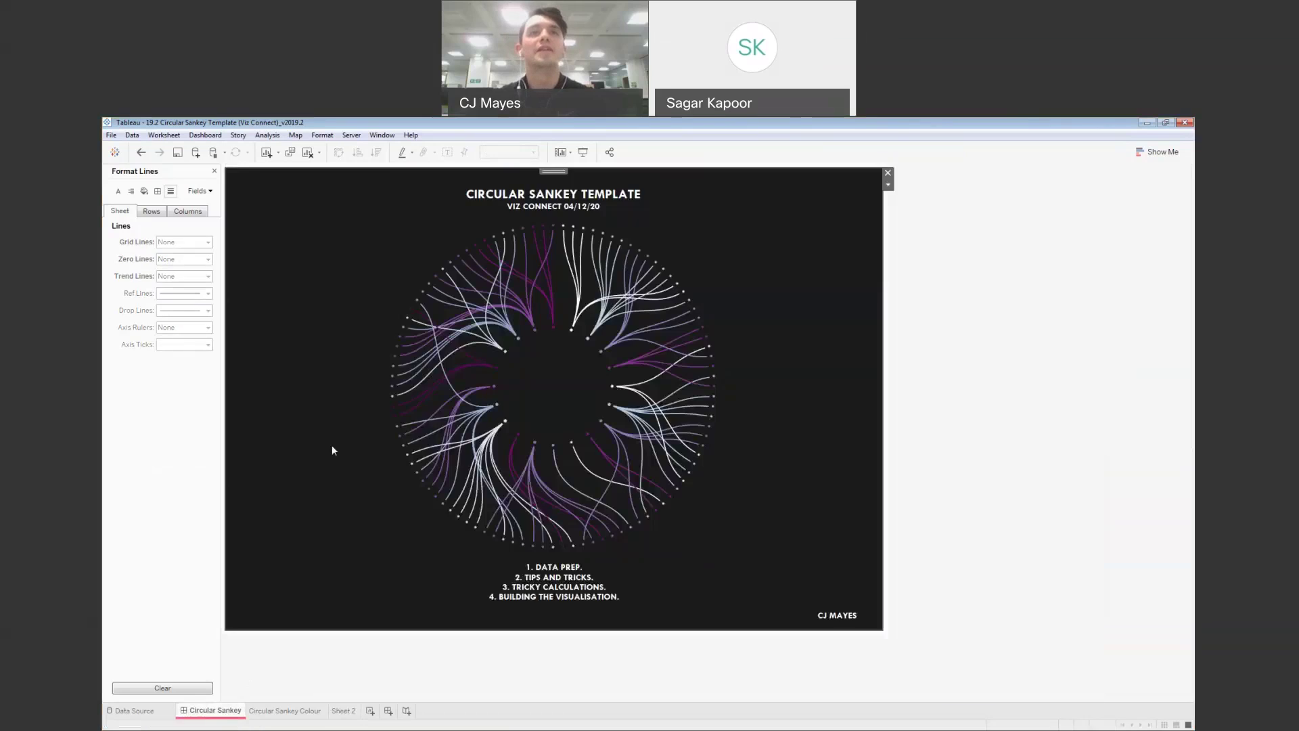
left_click(406, 279)
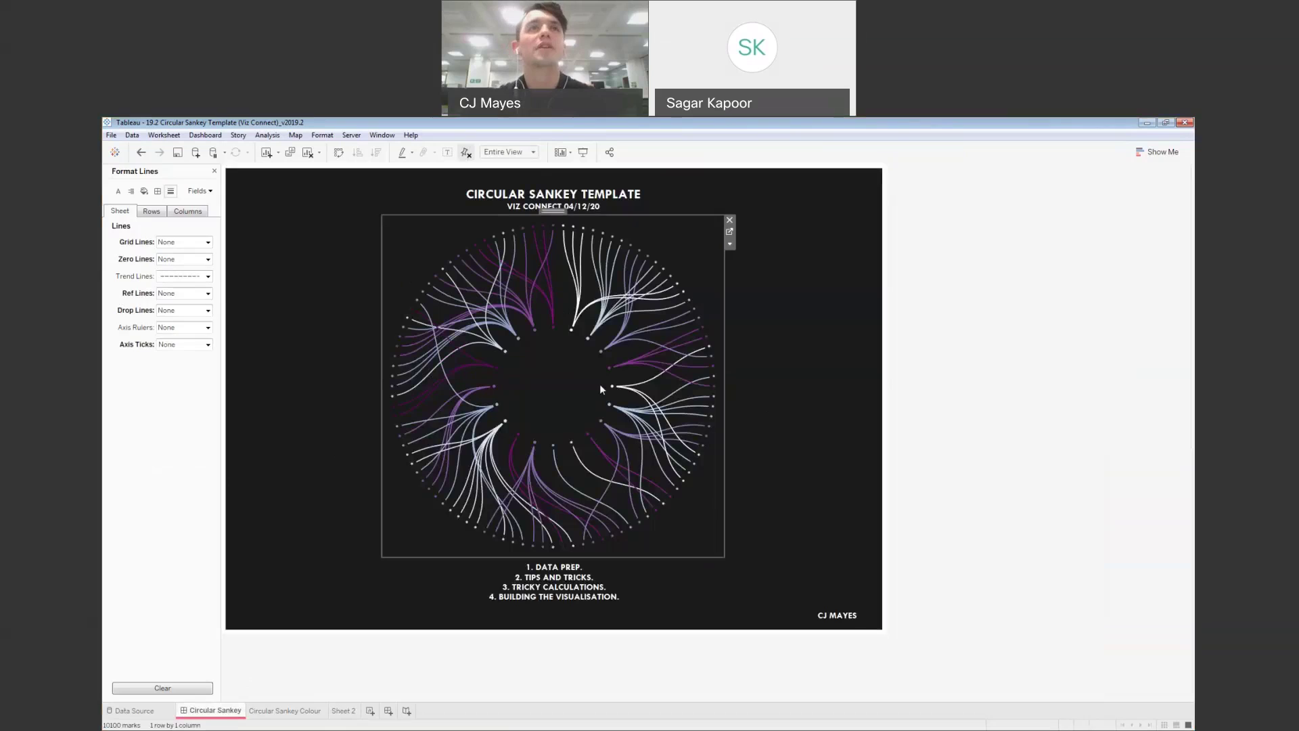
left_click(215, 171)
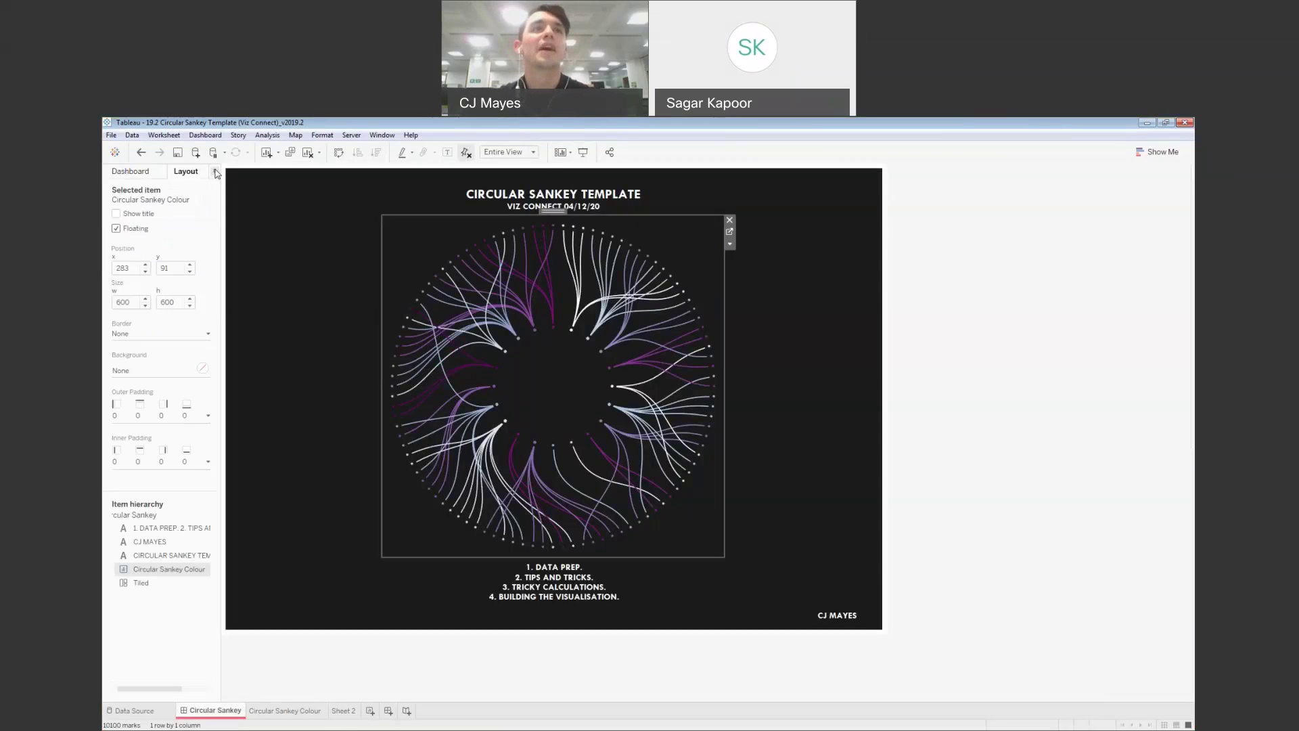
mouse_move(638, 414)
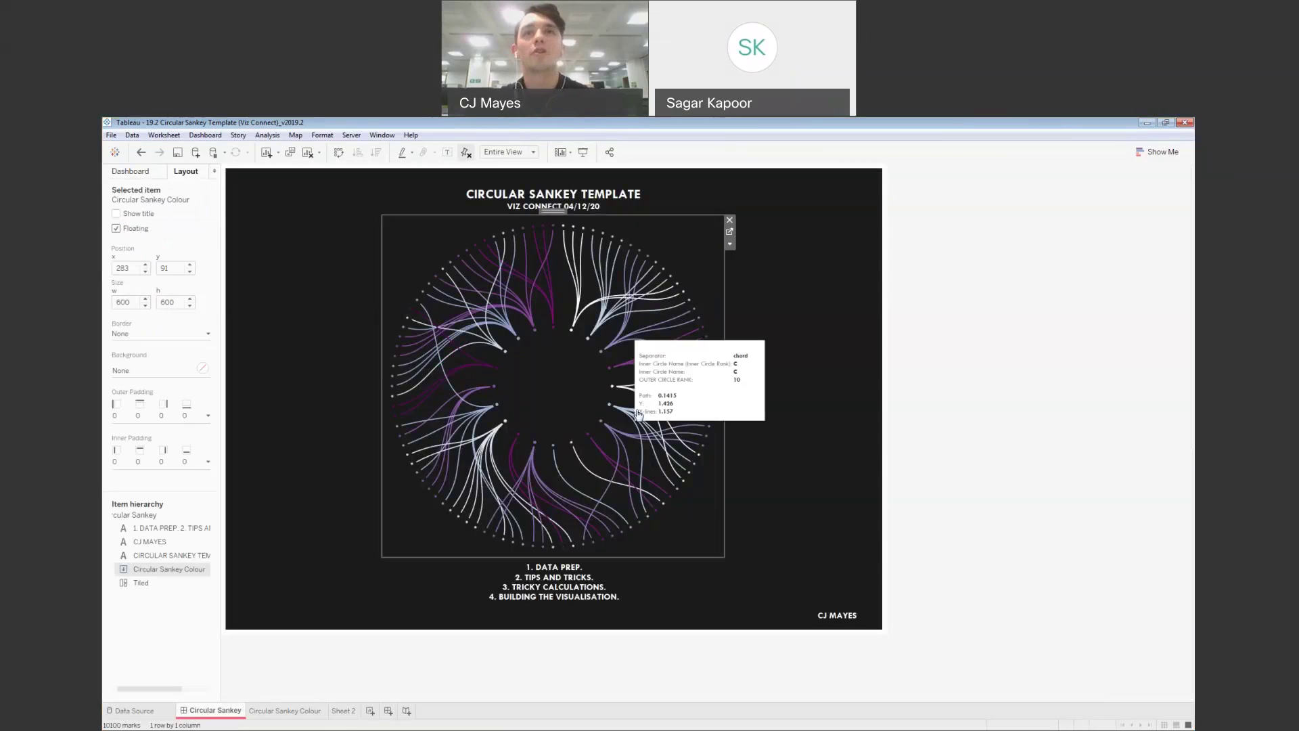
mouse_move(674, 386)
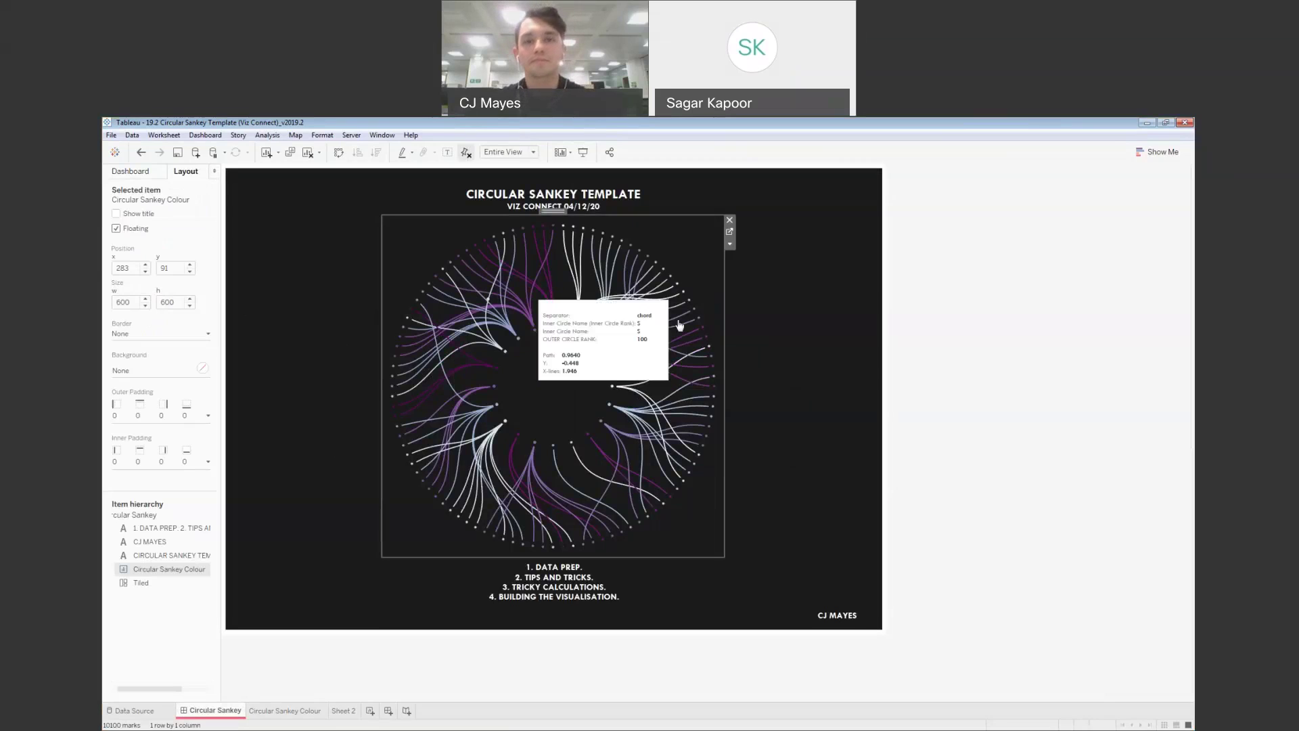
mouse_move(679, 324)
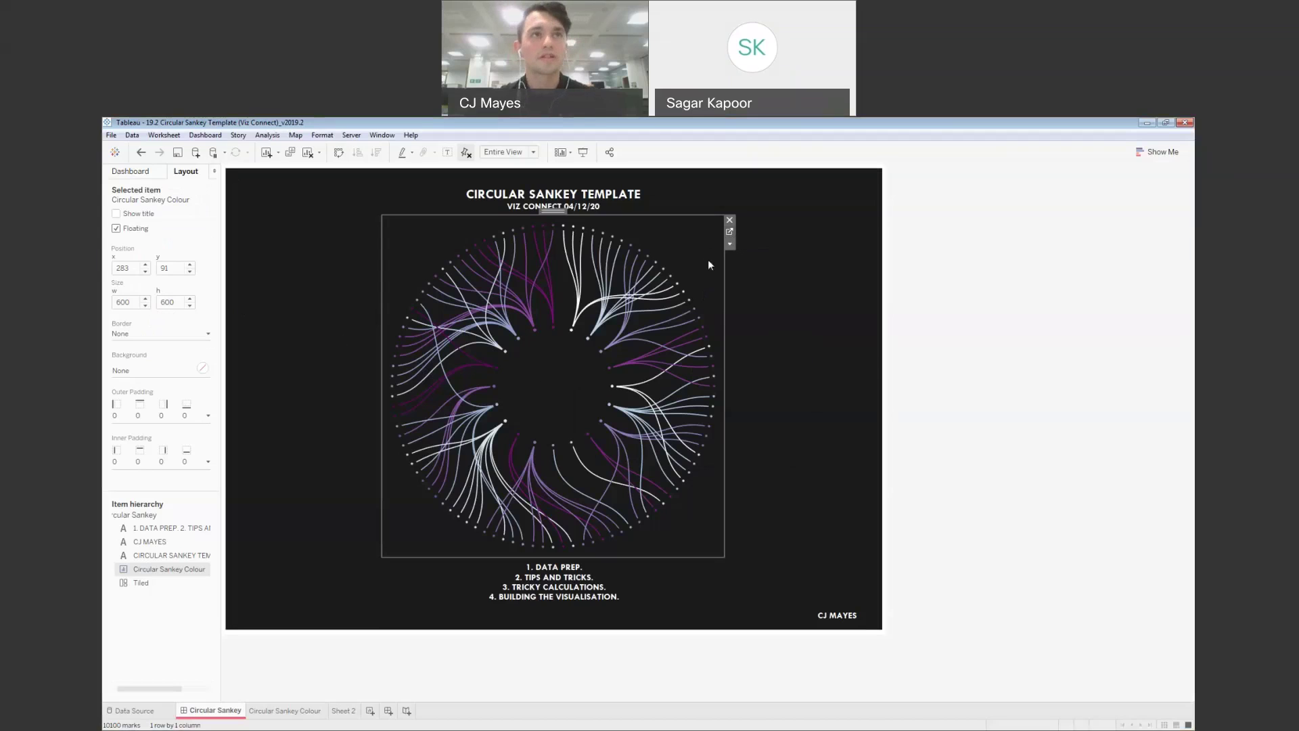
On the dashboard chart's source sheet, edit the X calculation to divide the COS angle by [Degrees] after pi()
left_click(729, 231)
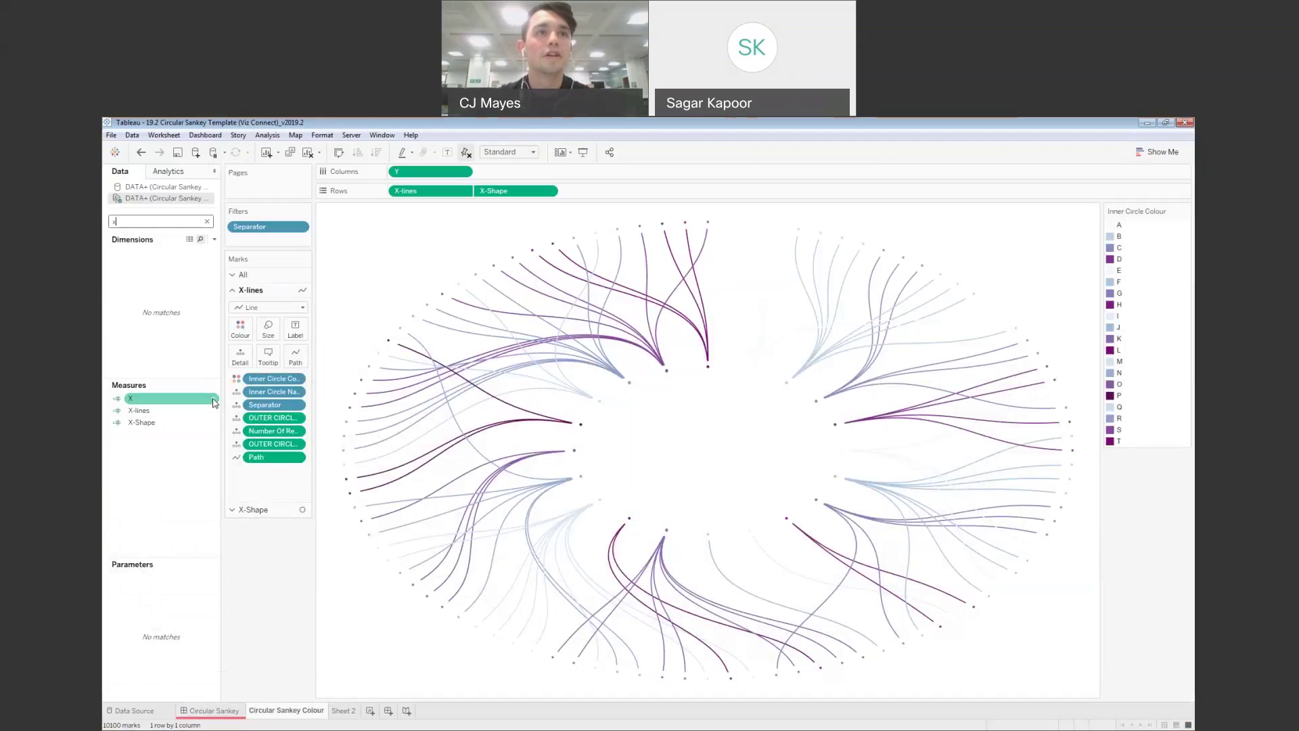
right_click(213, 402)
left_click(238, 466)
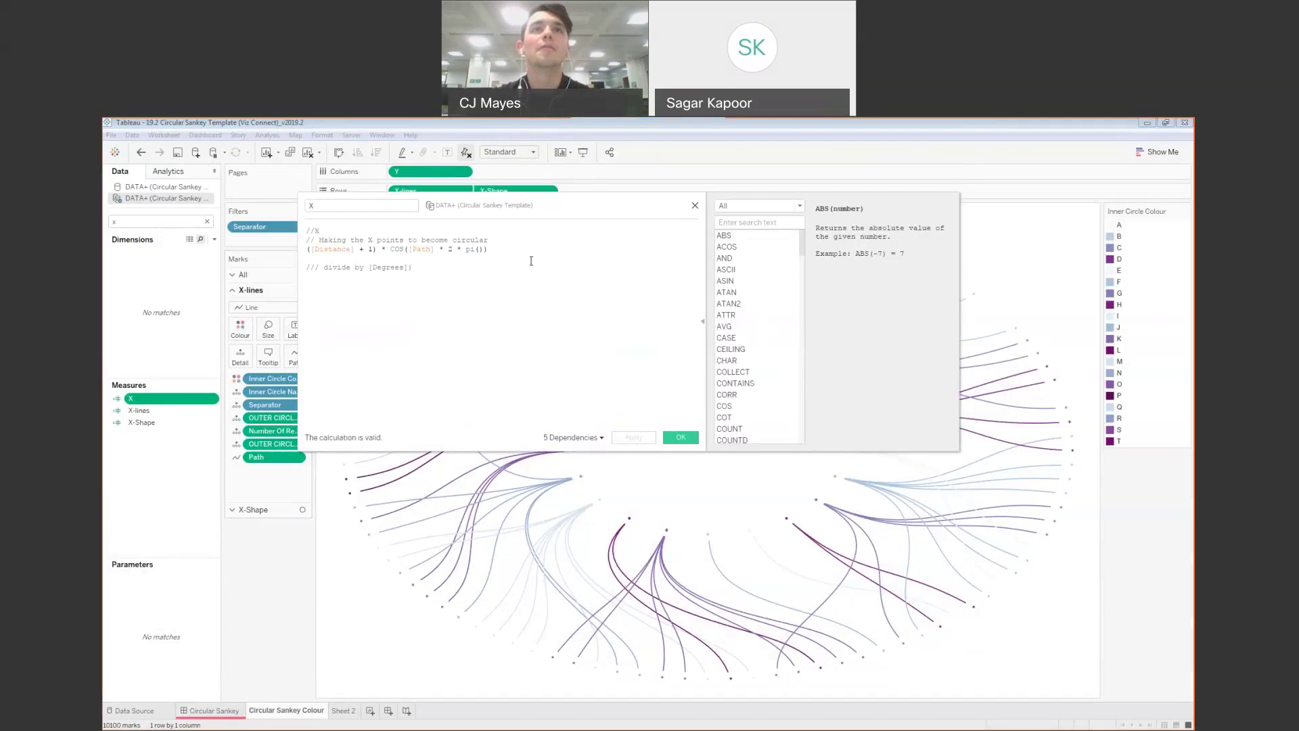
left_click(485, 249)
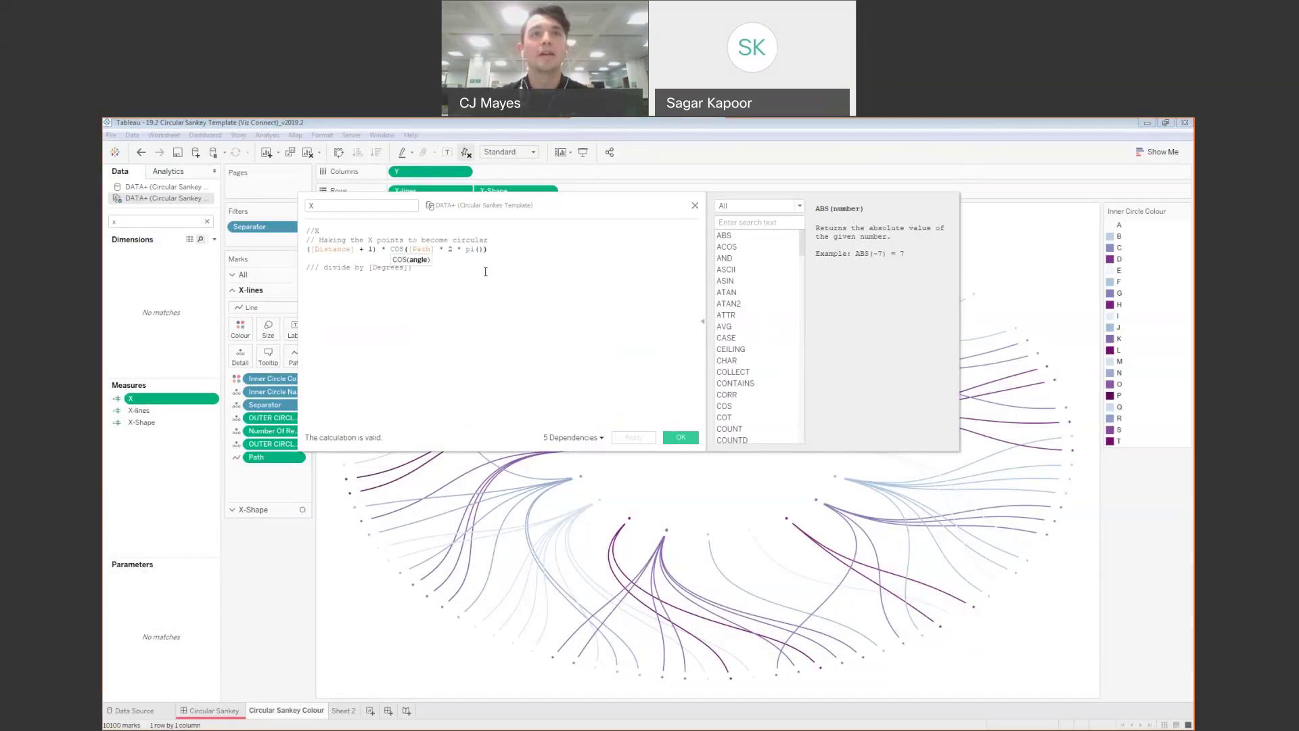
type("/")
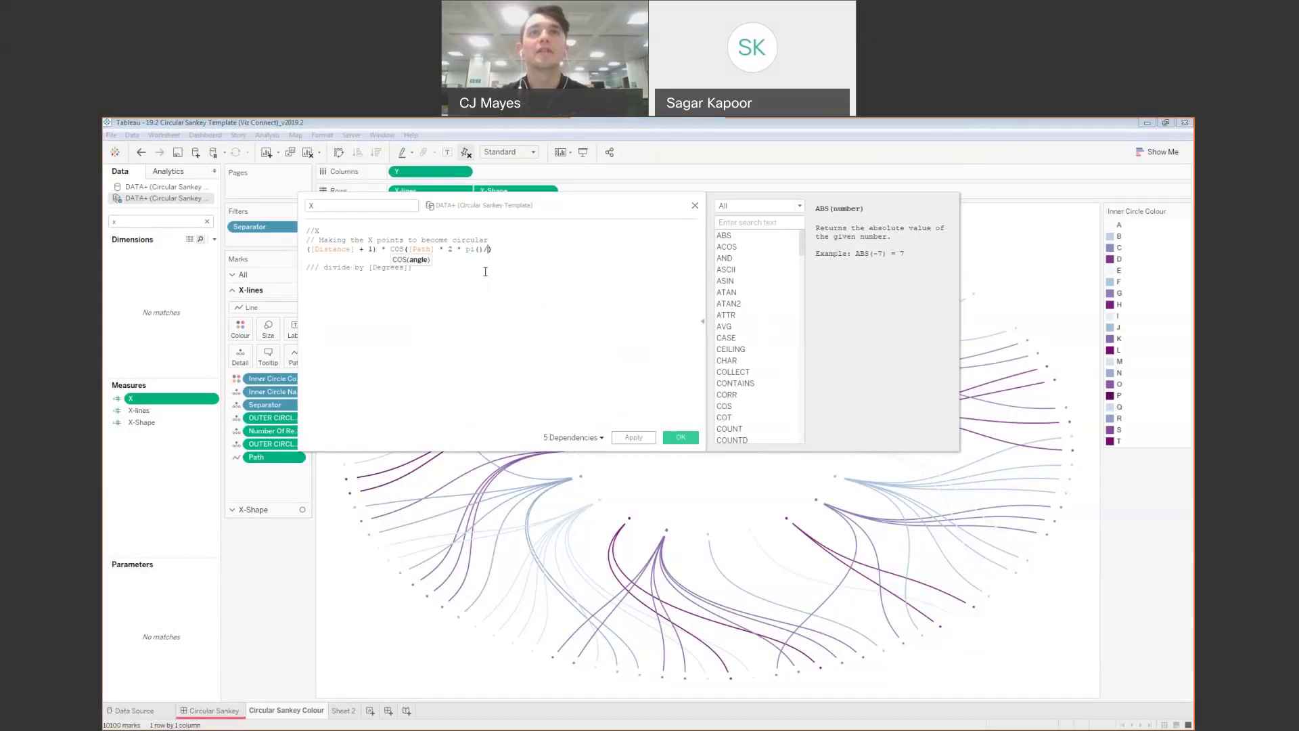
type("de")
key("Return")
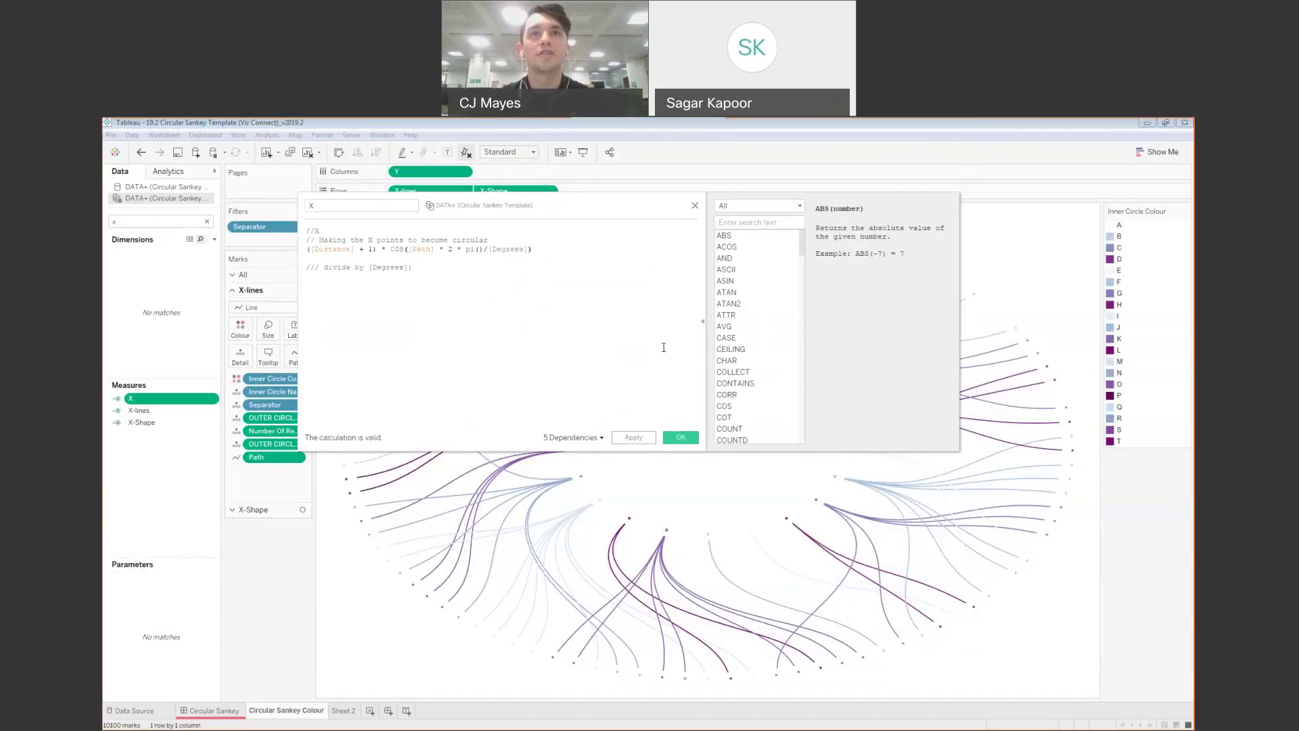
left_click(678, 437)
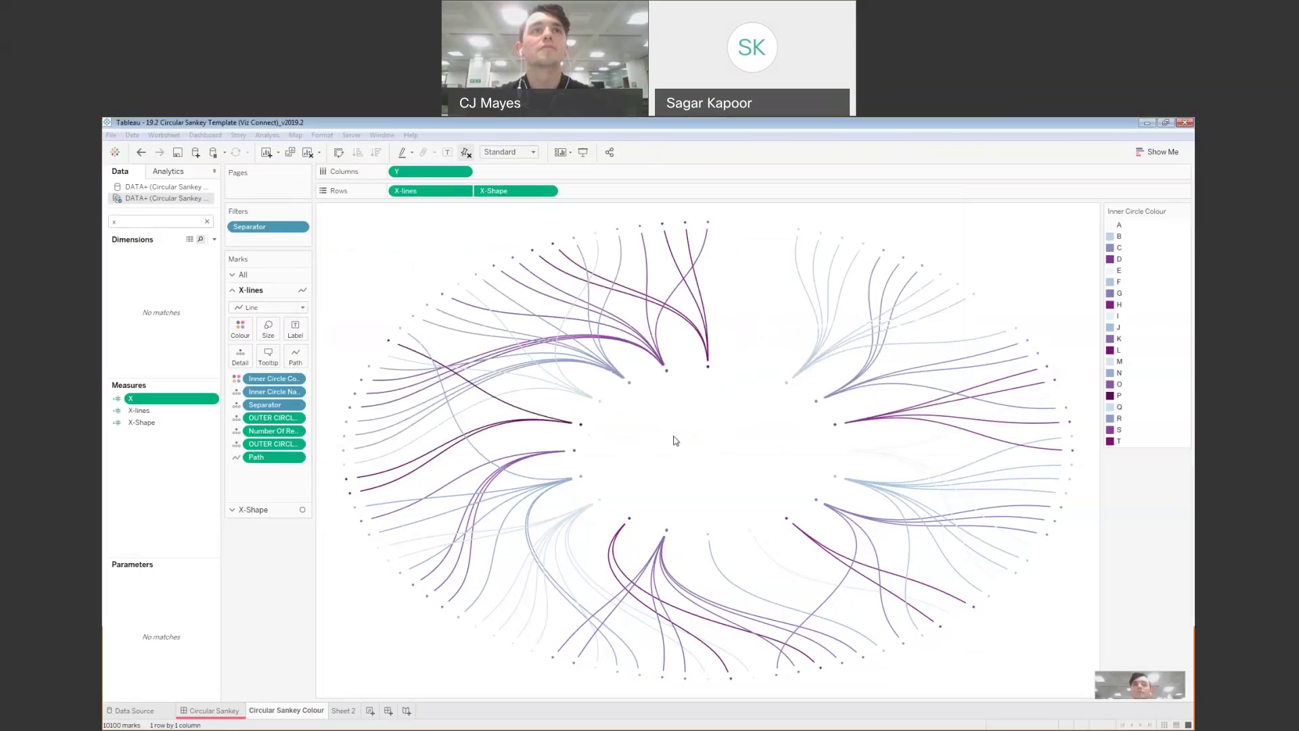
Find the Y calculated field and divide its sin angle by [Degrees] after pi()
left_click(207, 223)
type("y")
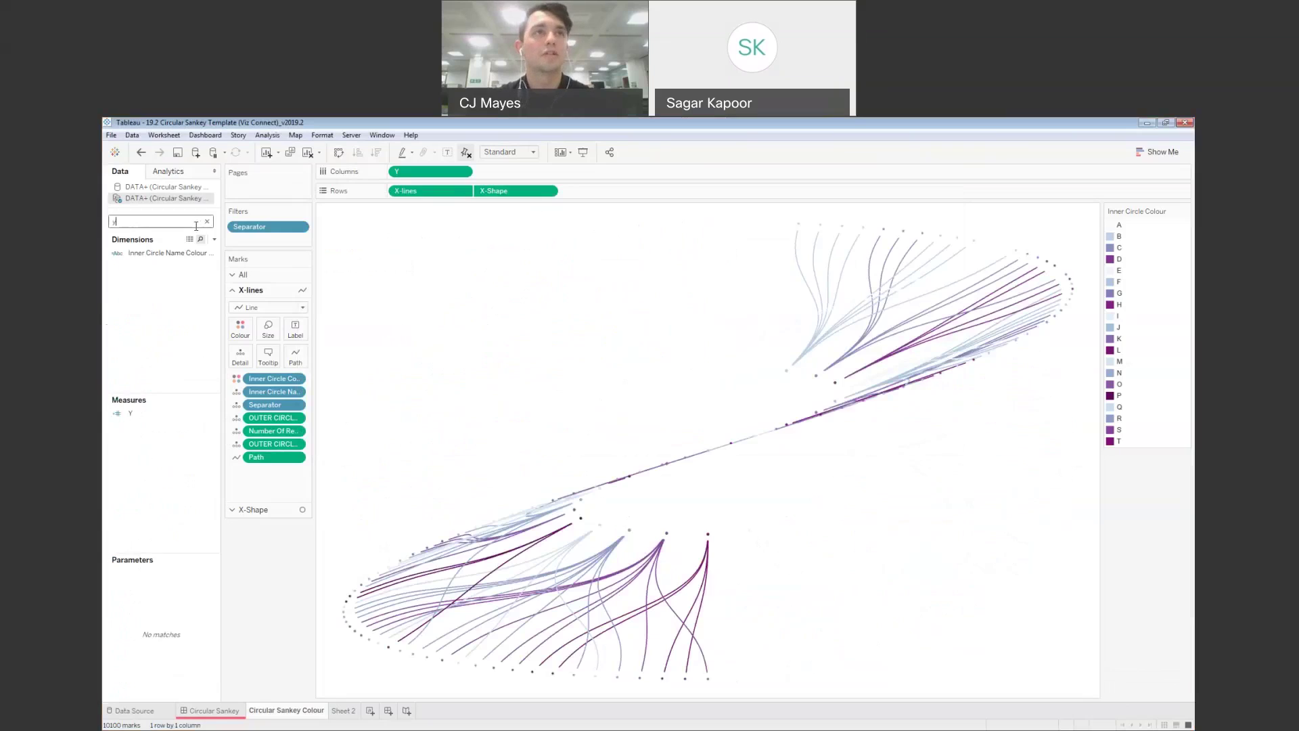
right_click(214, 414)
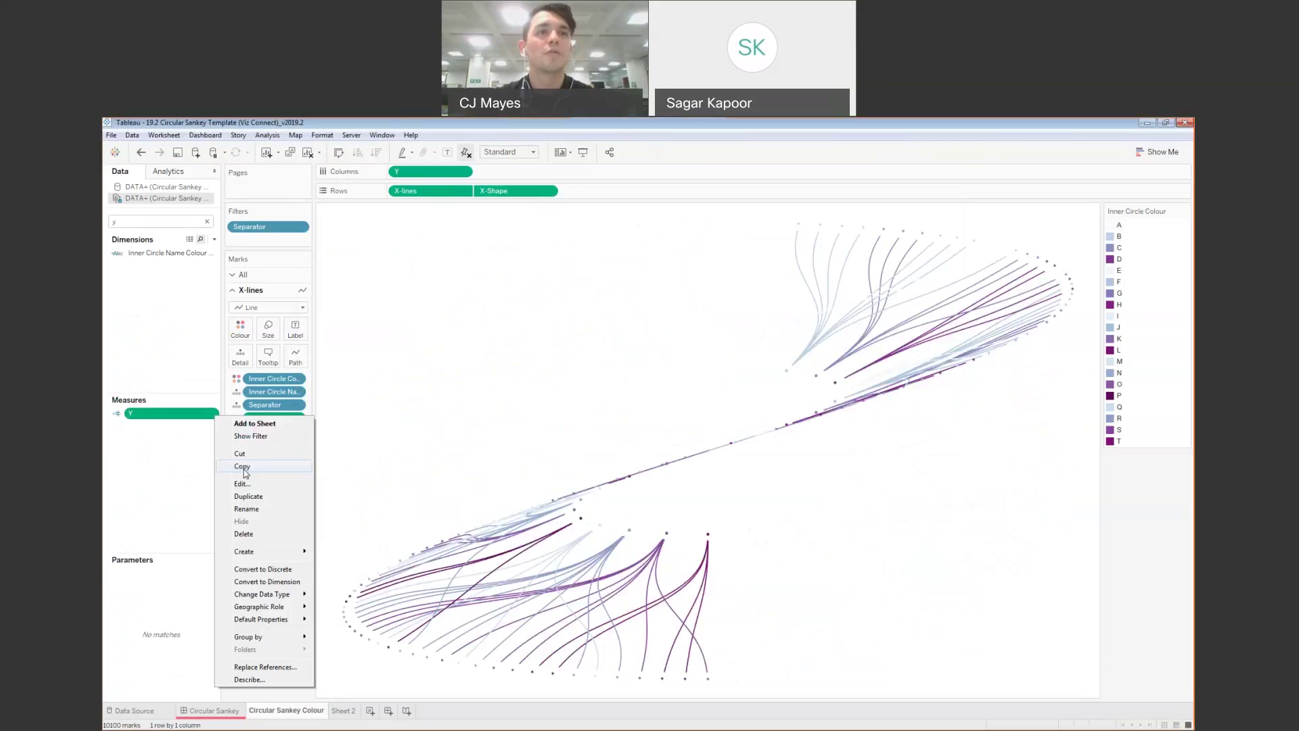
left_click(242, 483)
left_click(480, 248)
type("/de")
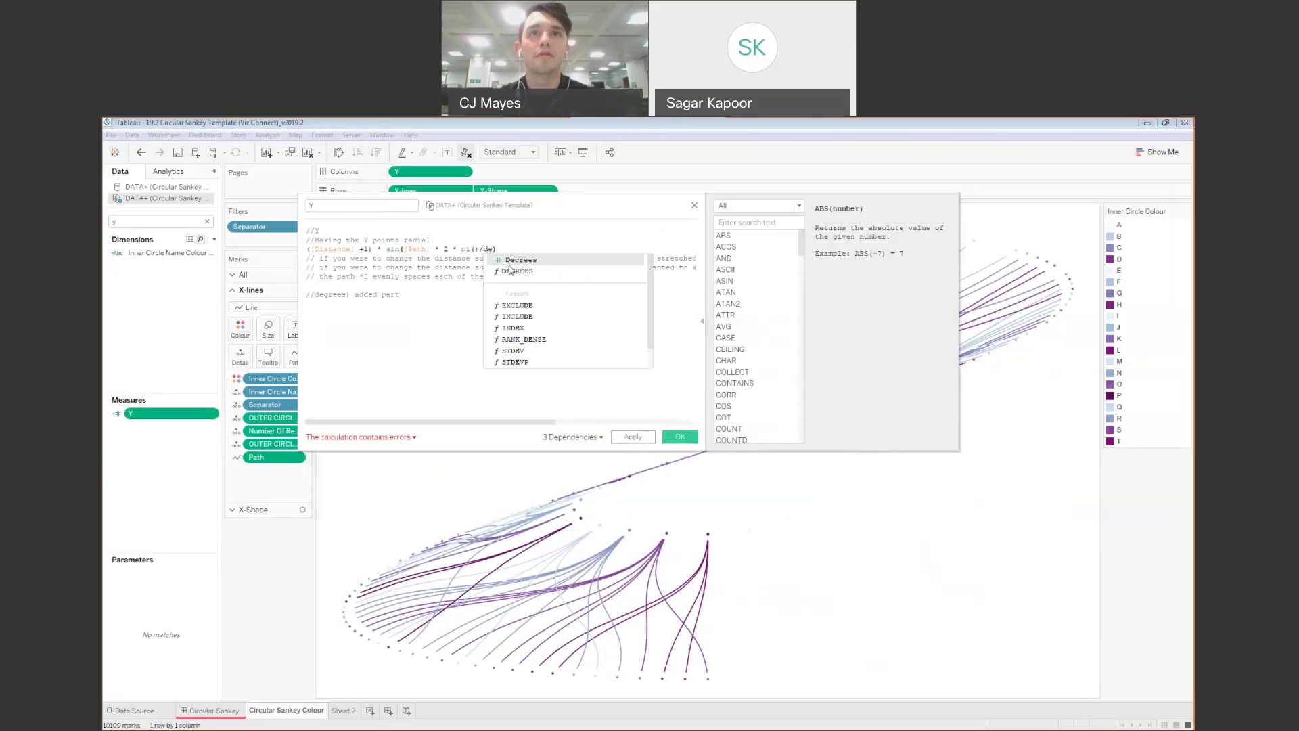
left_click(509, 261)
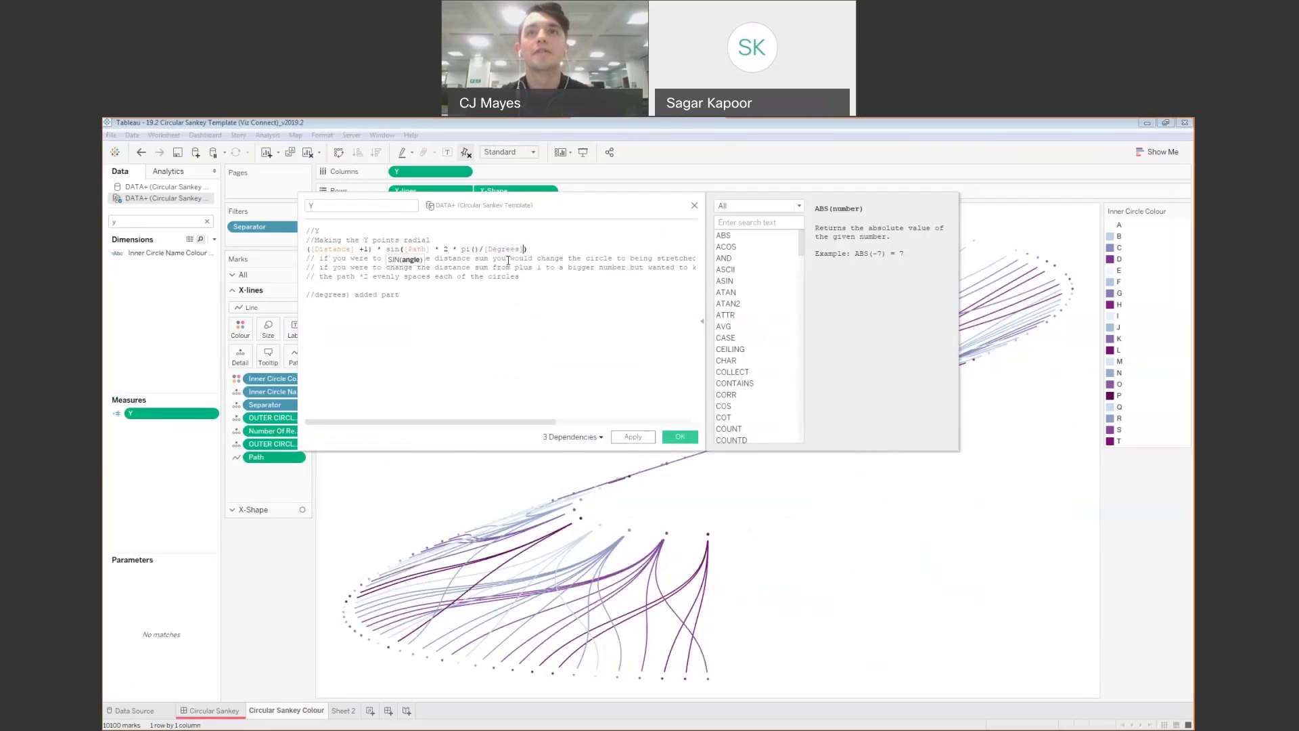
left_click(679, 436)
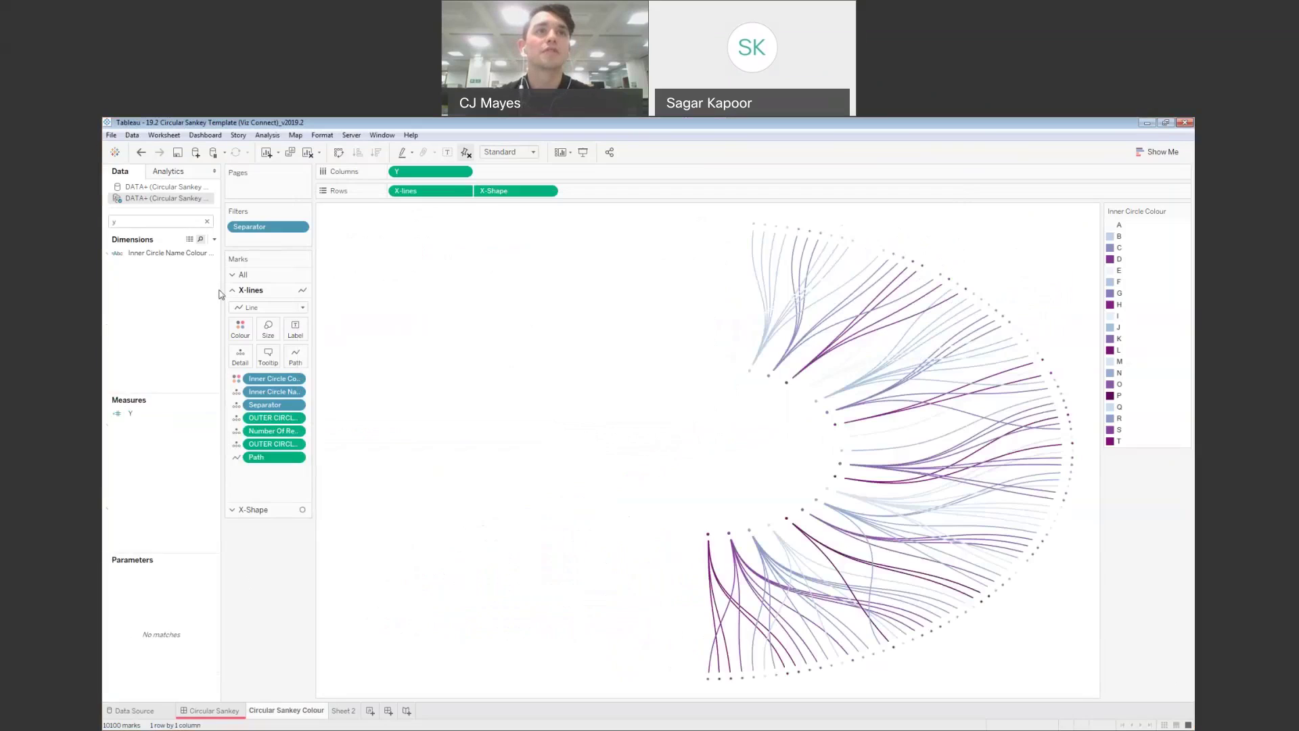
Clear the field search and show the Degrees parameter control on the sheet
left_click(207, 222)
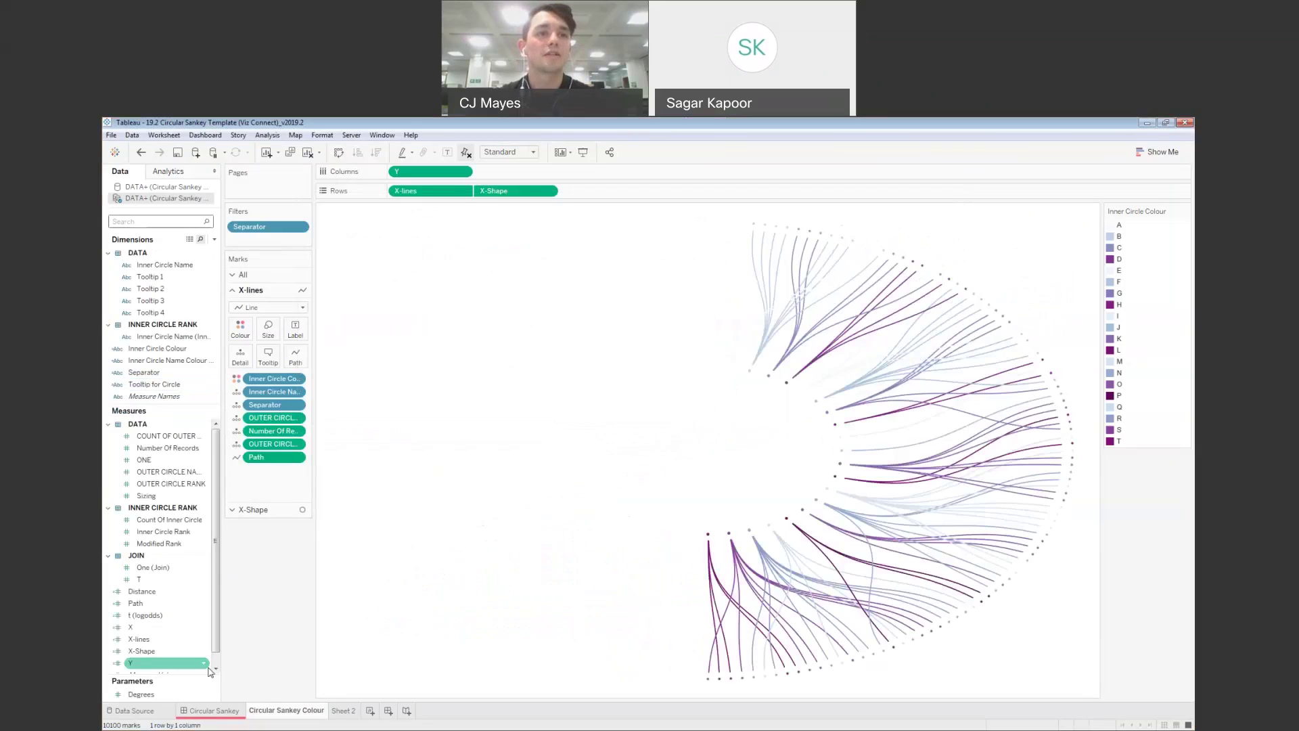
left_click(213, 696)
left_click(258, 638)
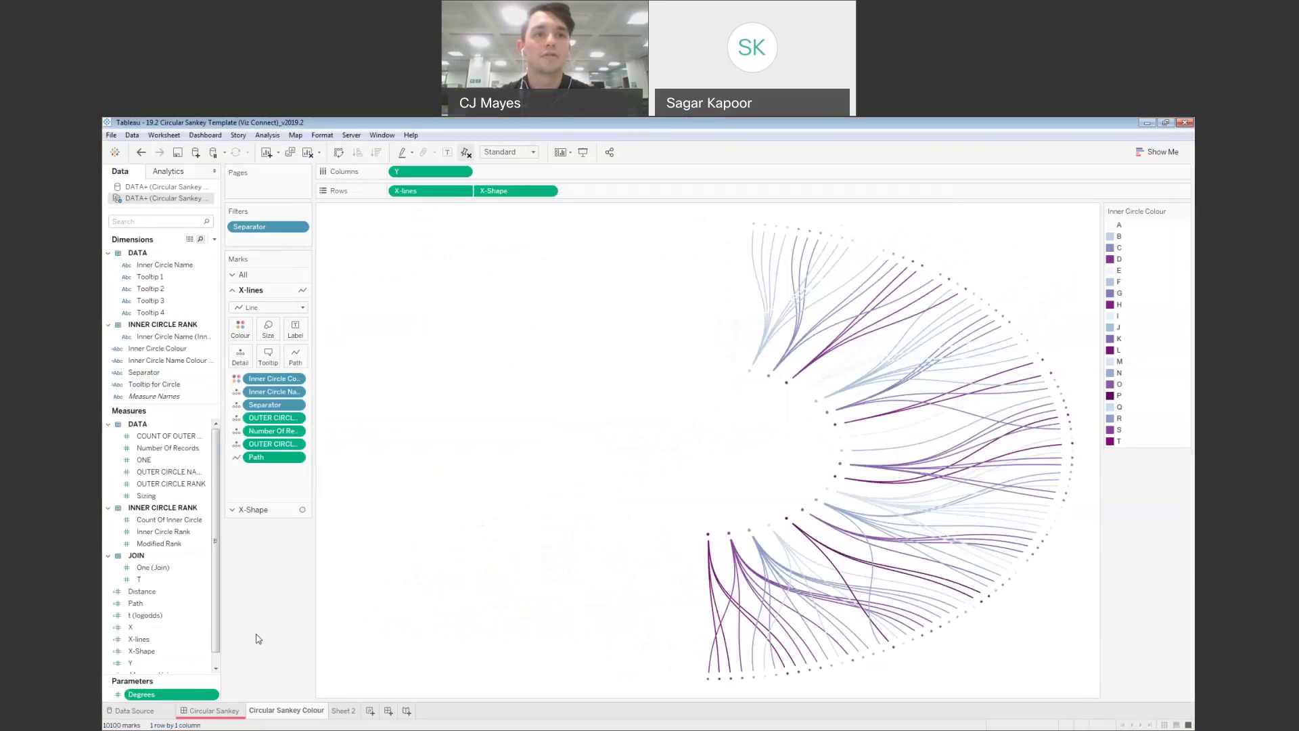
Review the Degrees parameter's data type, current value, range and step size
left_click(214, 696)
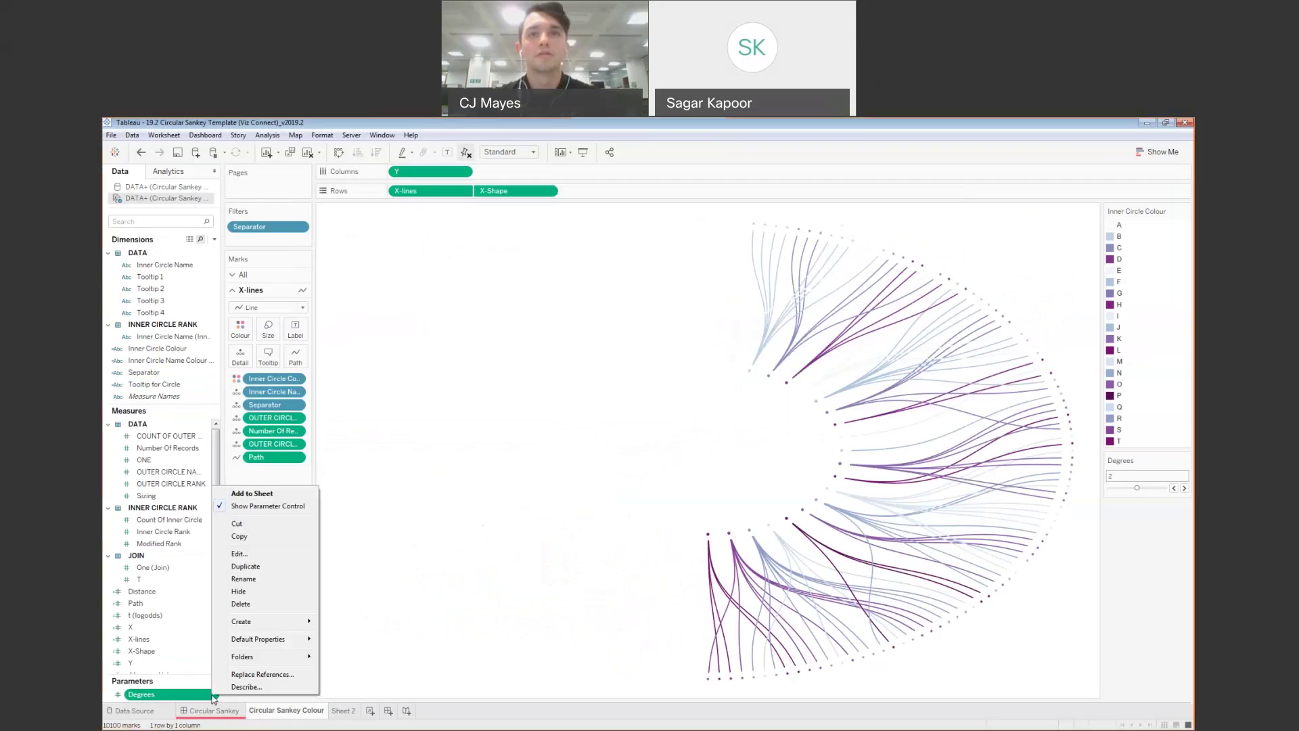
left_click(271, 555)
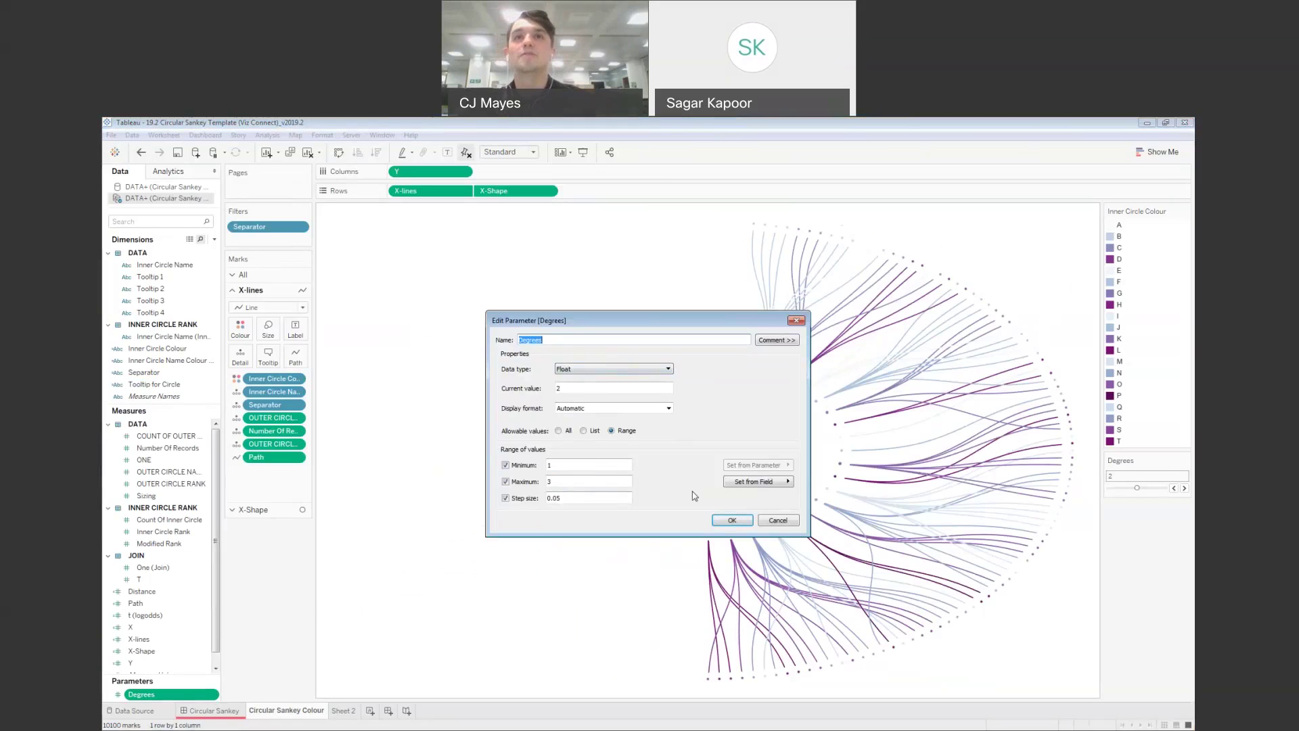
left_click(732, 521)
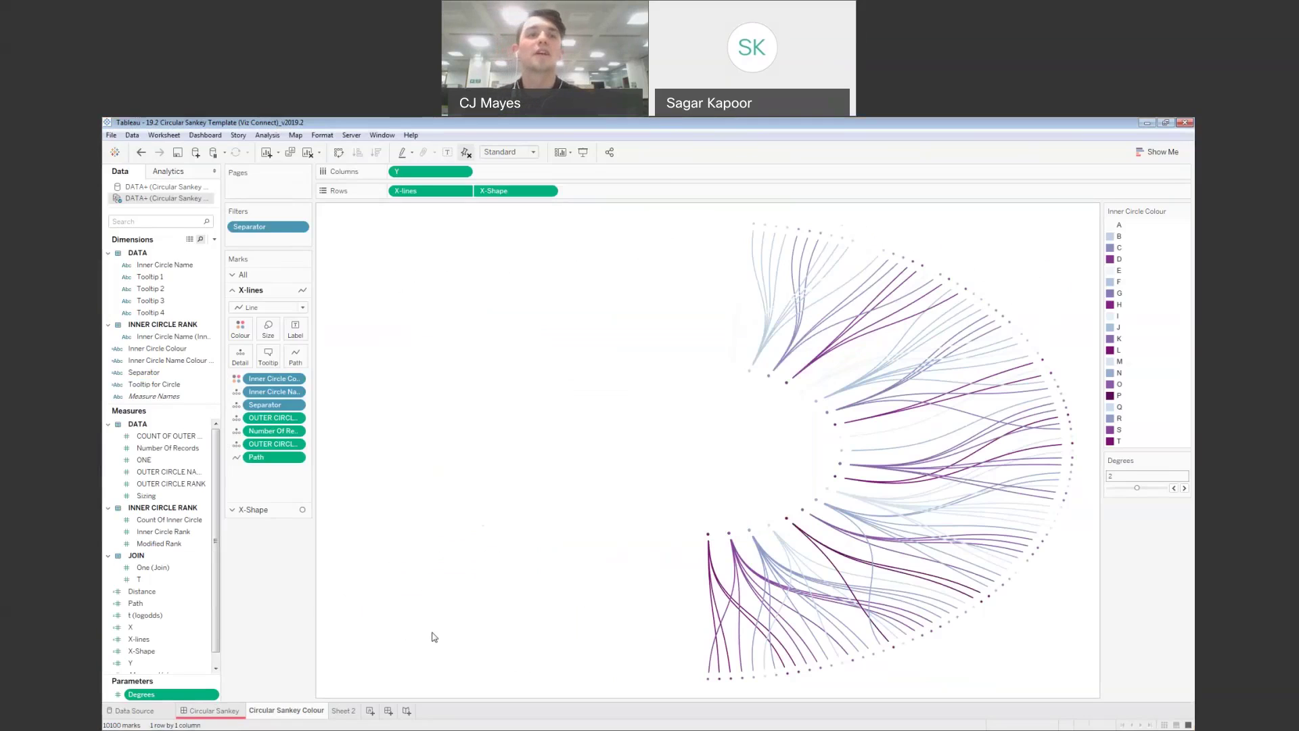
Show the Degrees parameter control beside the chart on the Circular Sankey dashboard
key("ctrl+shift+Tab")
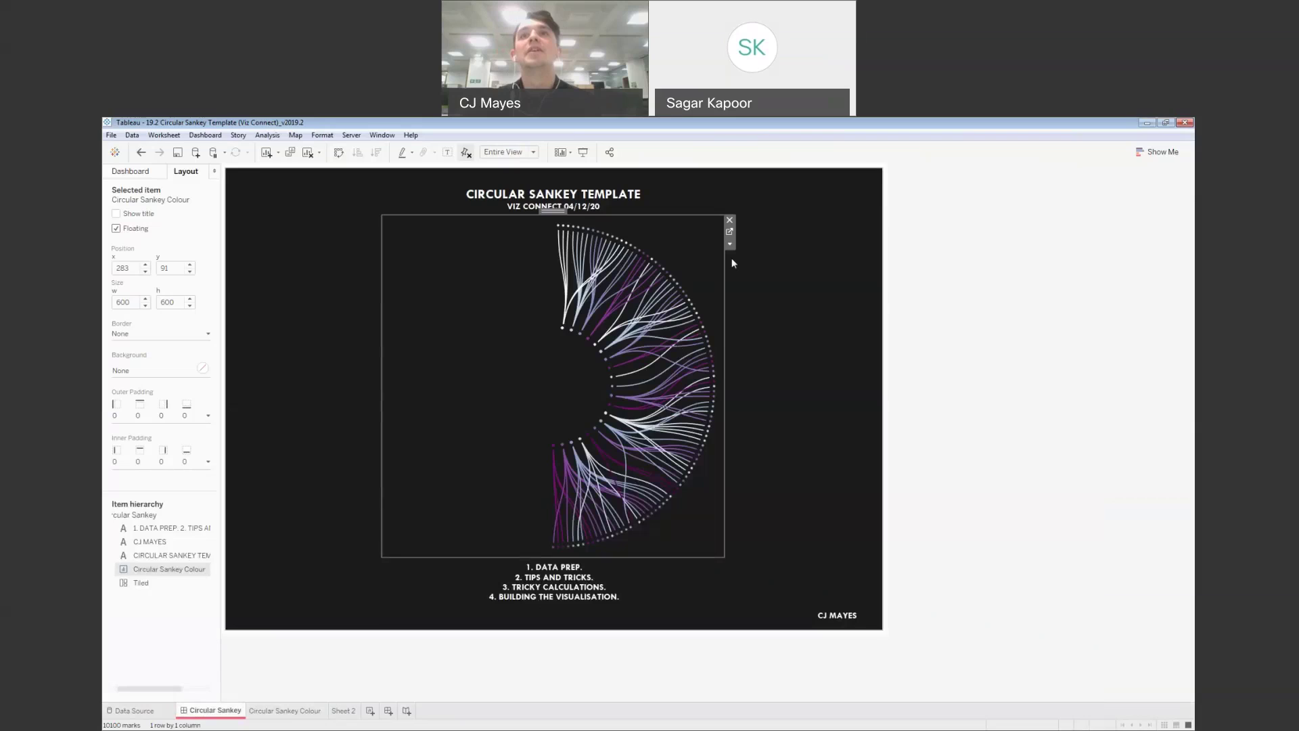
left_click(730, 244)
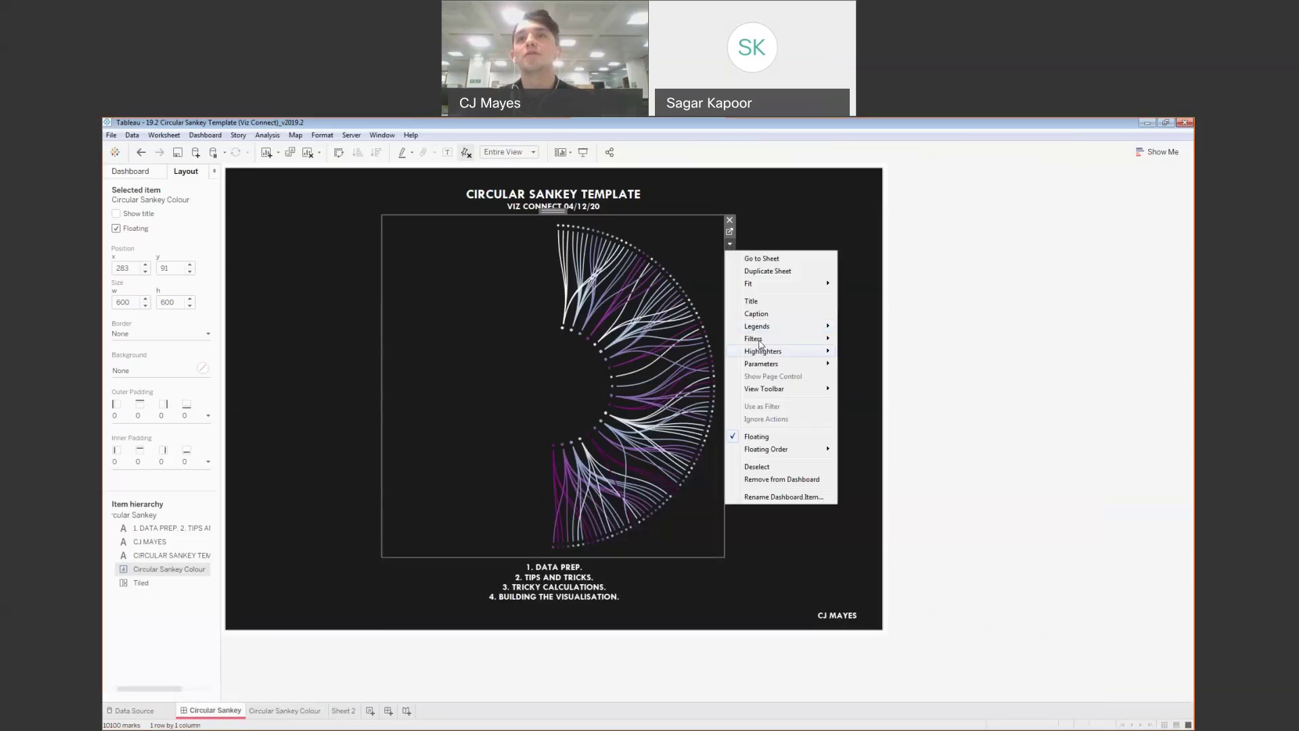
mouse_move(798, 363)
left_click(854, 364)
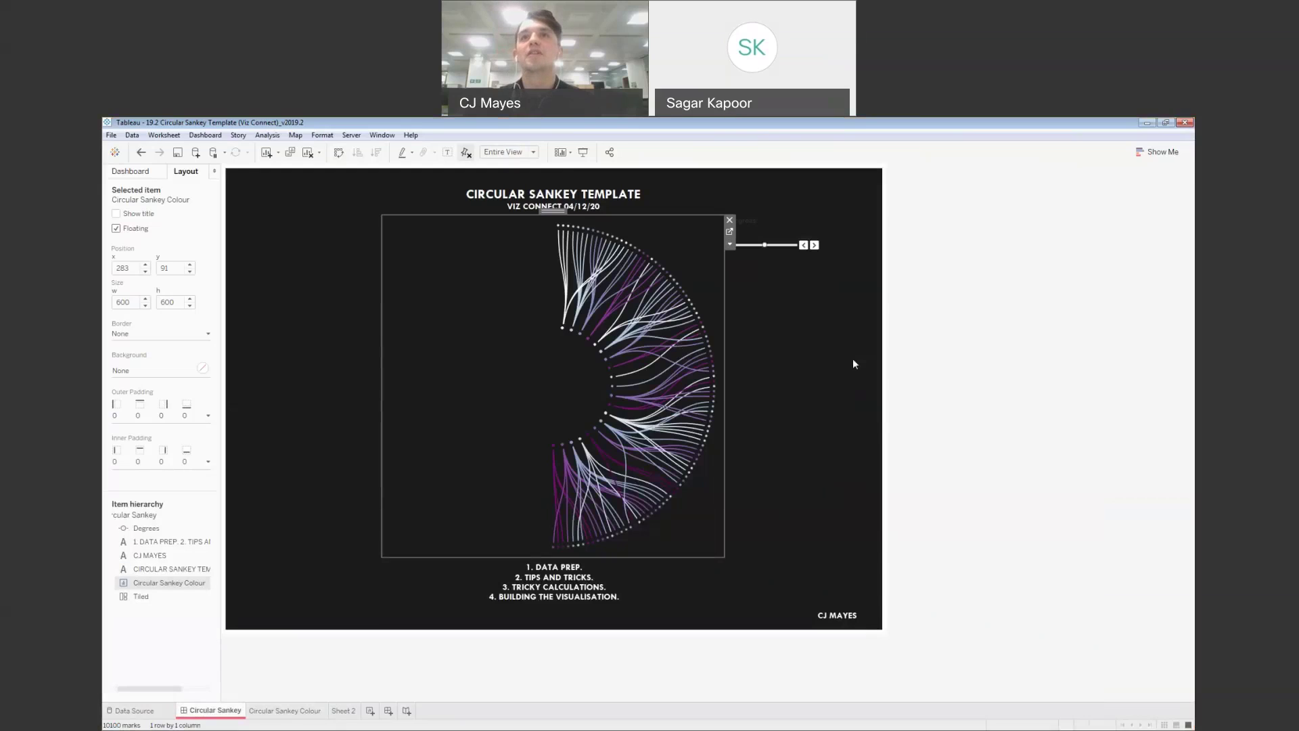
left_click(851, 358)
Format the dashboard's Degrees parameter control with white title and body text so it reads on the dark background
right_click(751, 223)
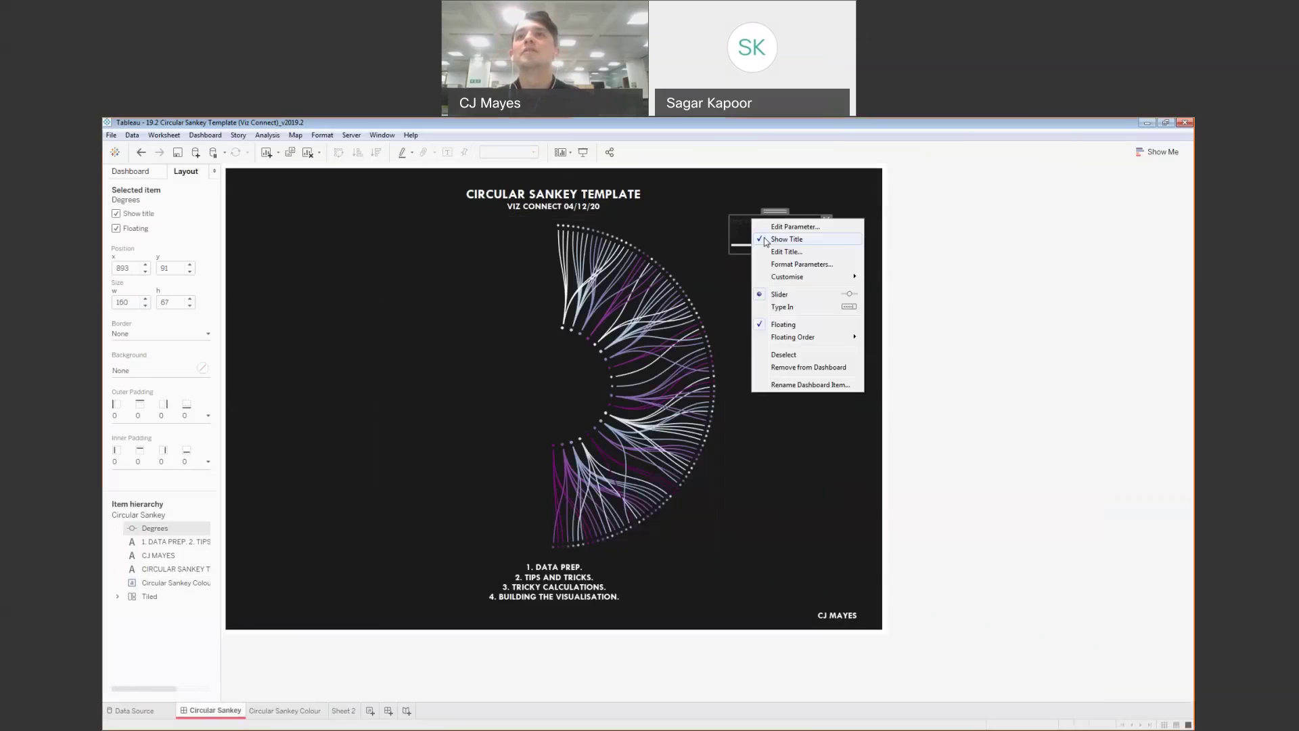
left_click(785, 264)
left_click(203, 259)
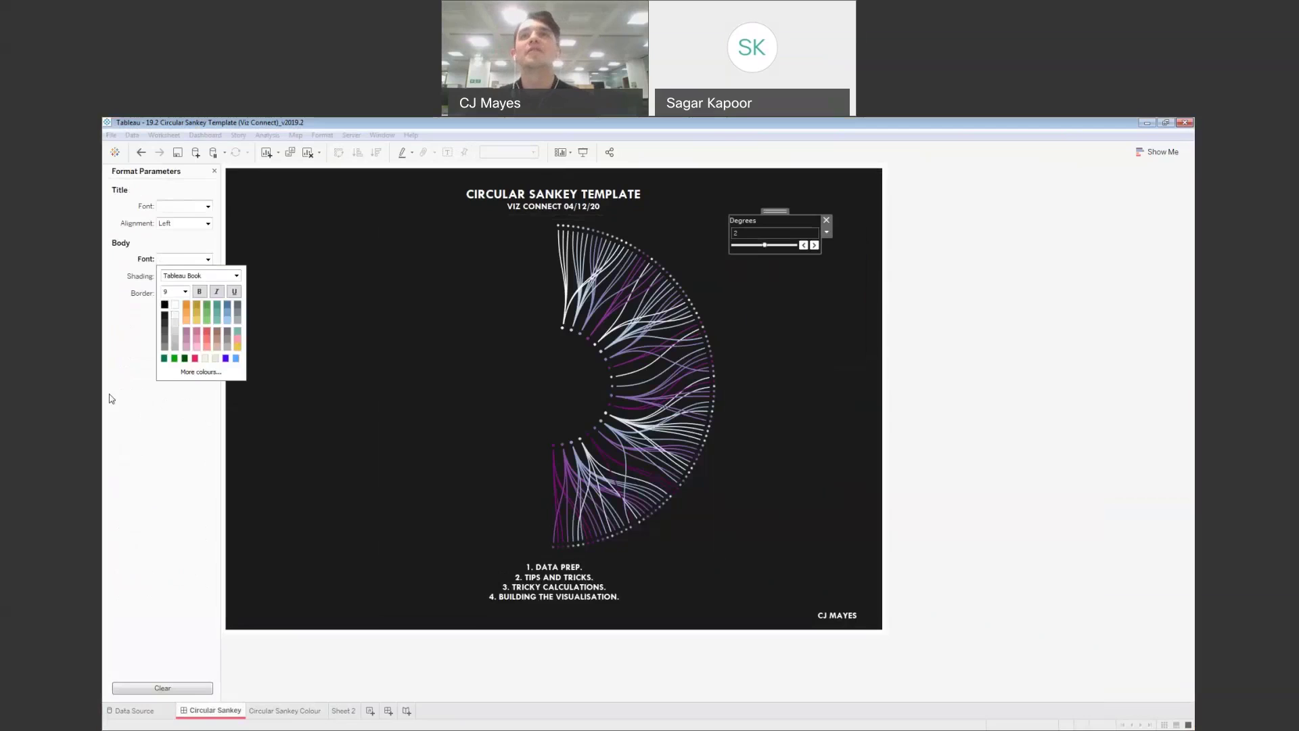
left_click(455, 364)
Try the Degrees parameter at 1, 2.25 and 2.05 on the dashboard, and leave it set to 1.35
left_click_drag(764, 246, 732, 246)
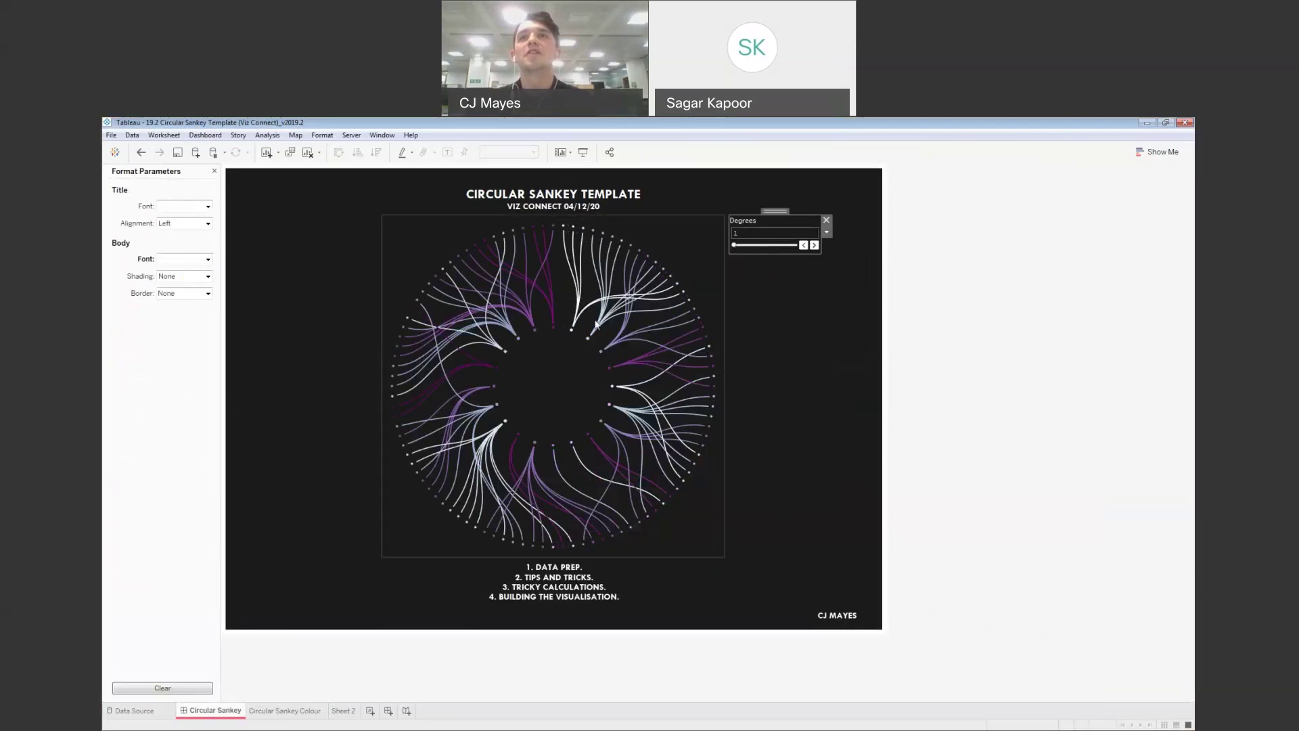
left_click_drag(735, 245, 773, 247)
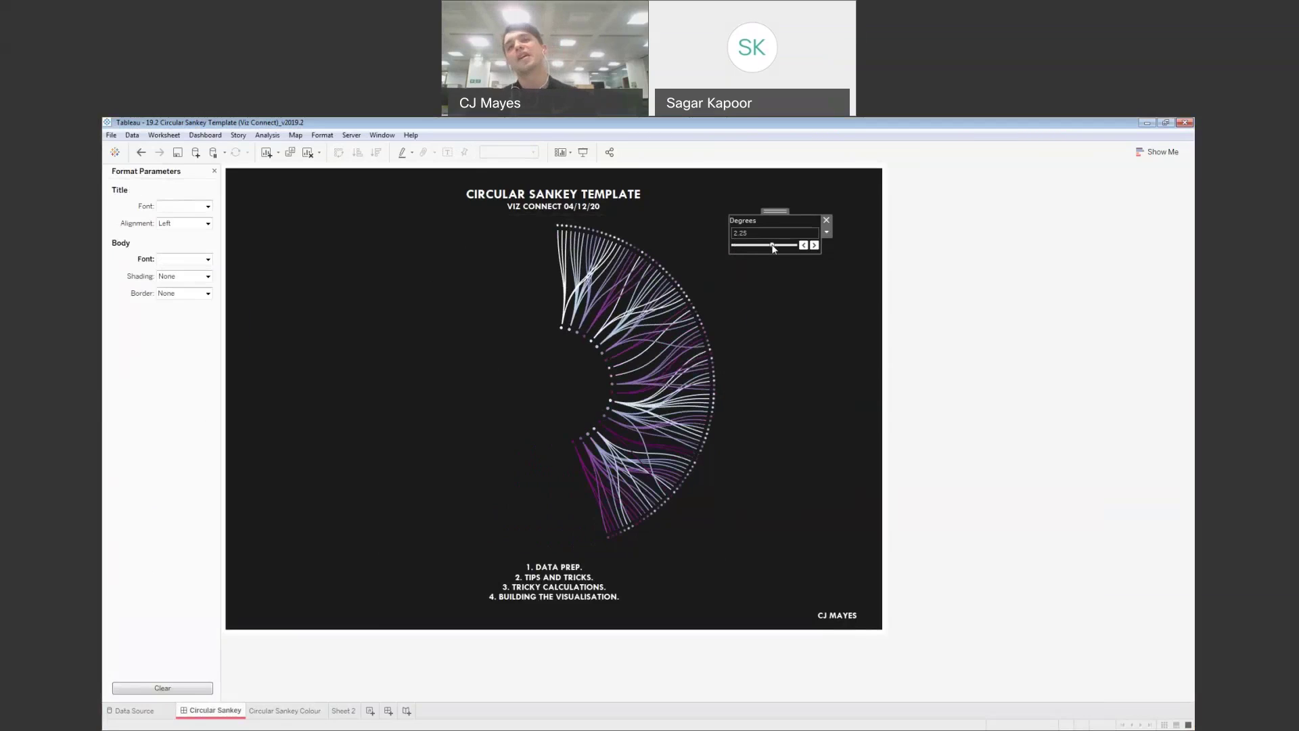
left_click_drag(774, 248, 767, 249)
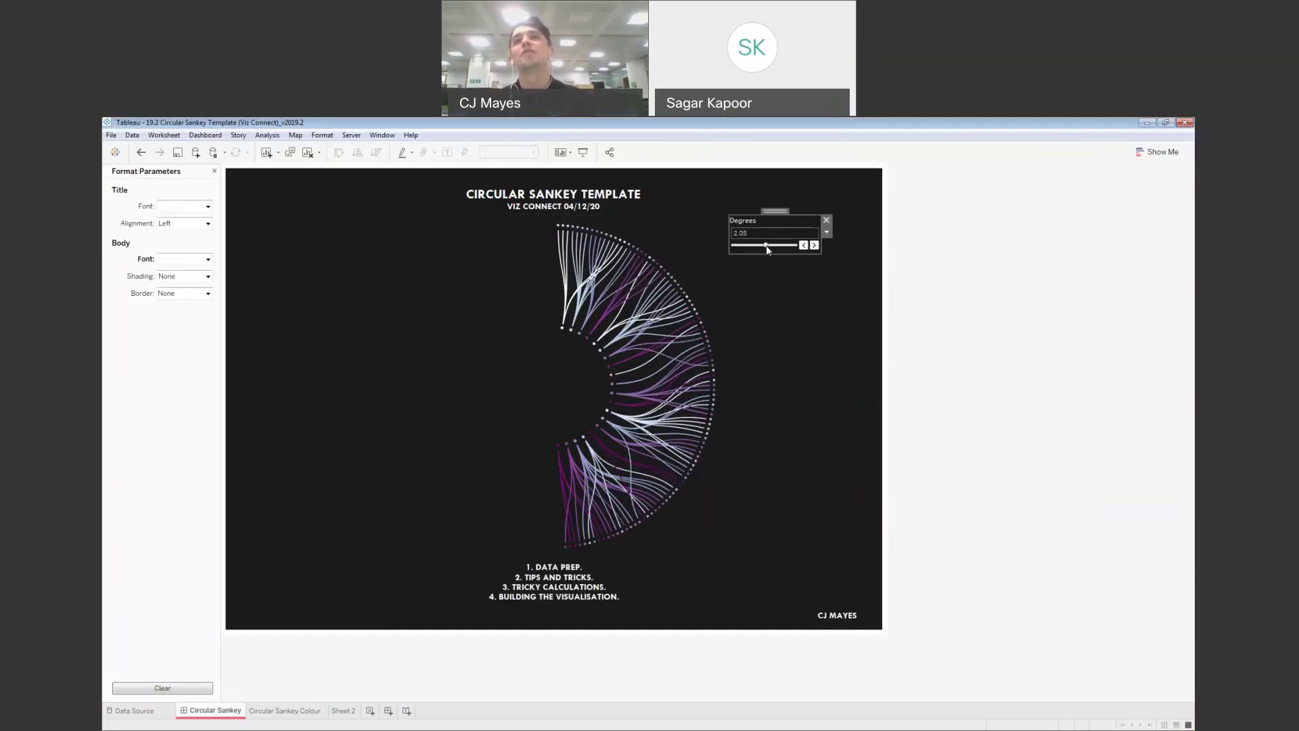
mouse_move(626, 280)
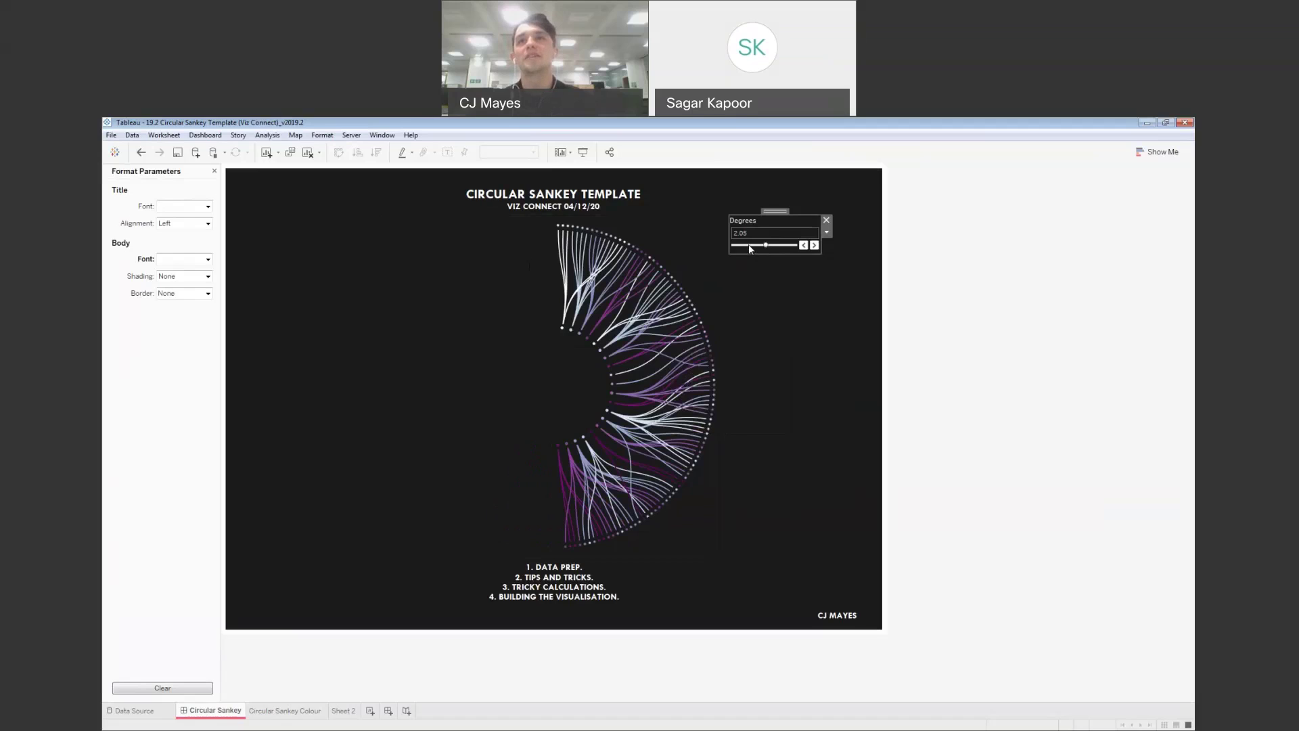
left_click_drag(748, 245, 744, 246)
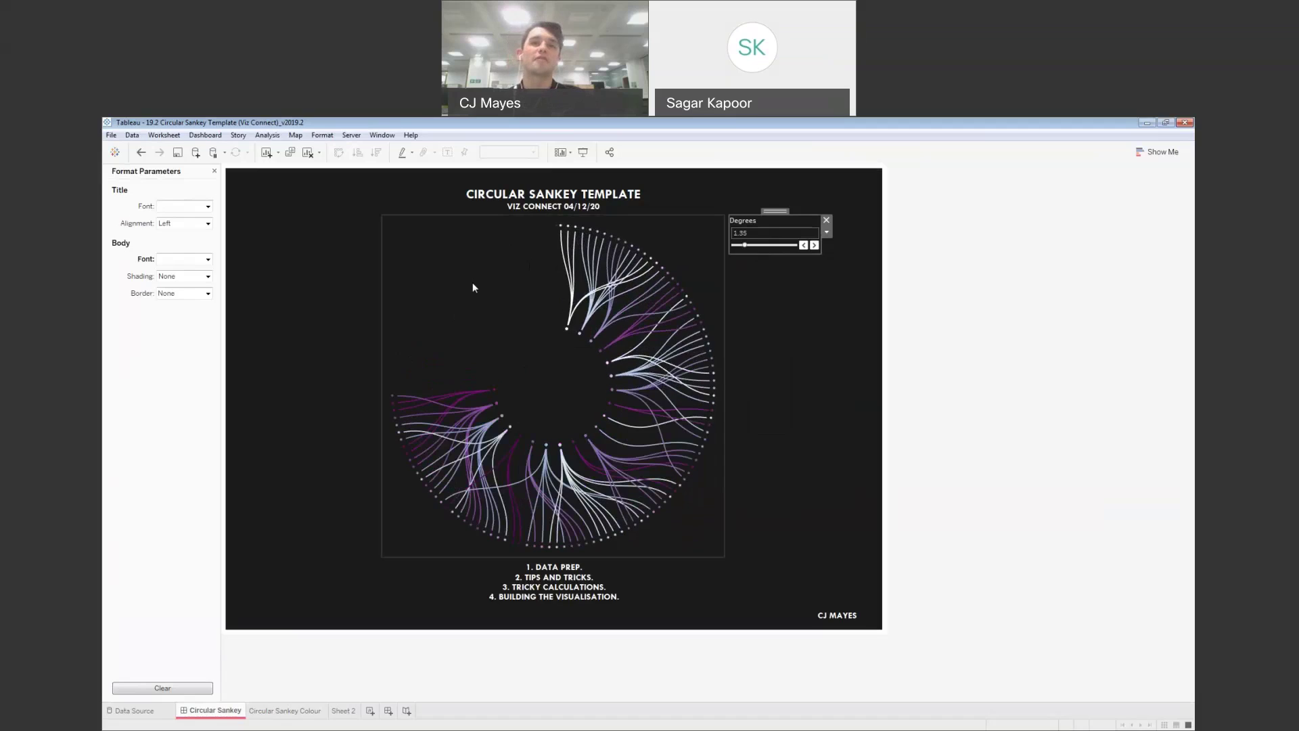
left_click(805, 405)
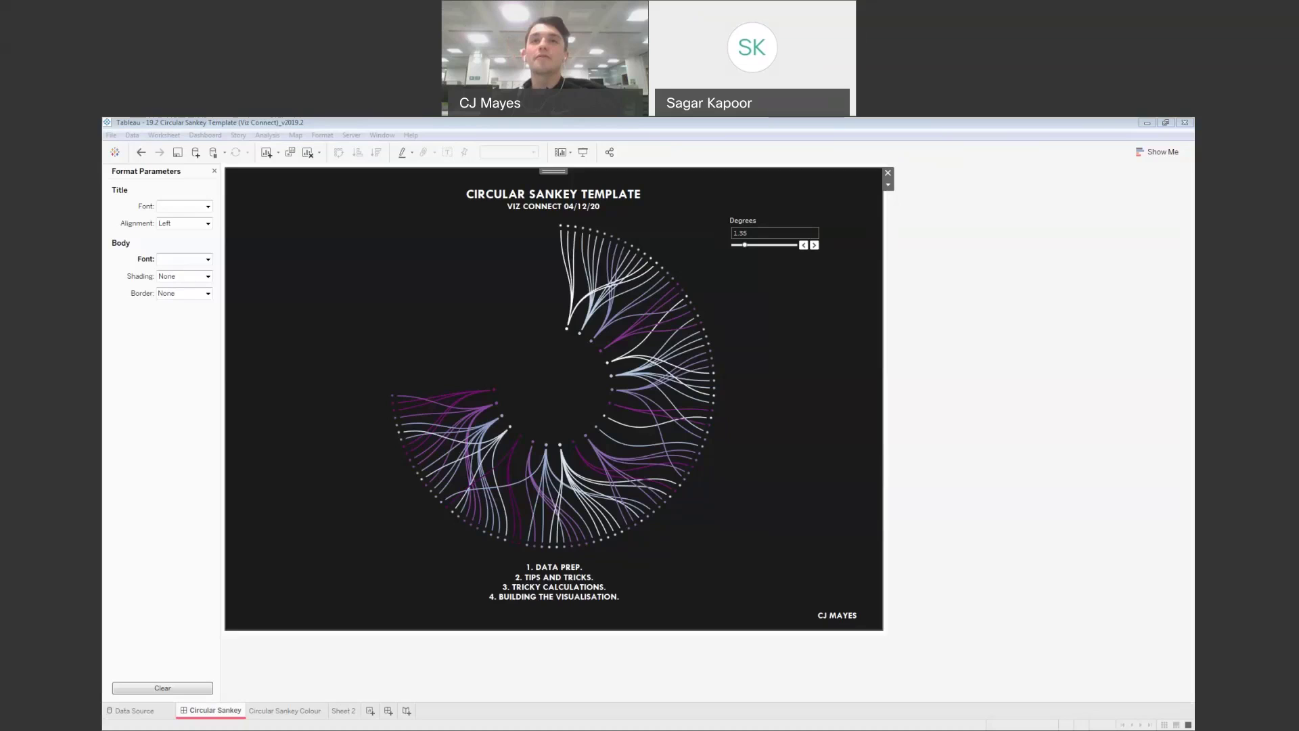
Go to the dashboard chart's source sheet, find the Distance calculated field and open it for editing
left_click(555, 379)
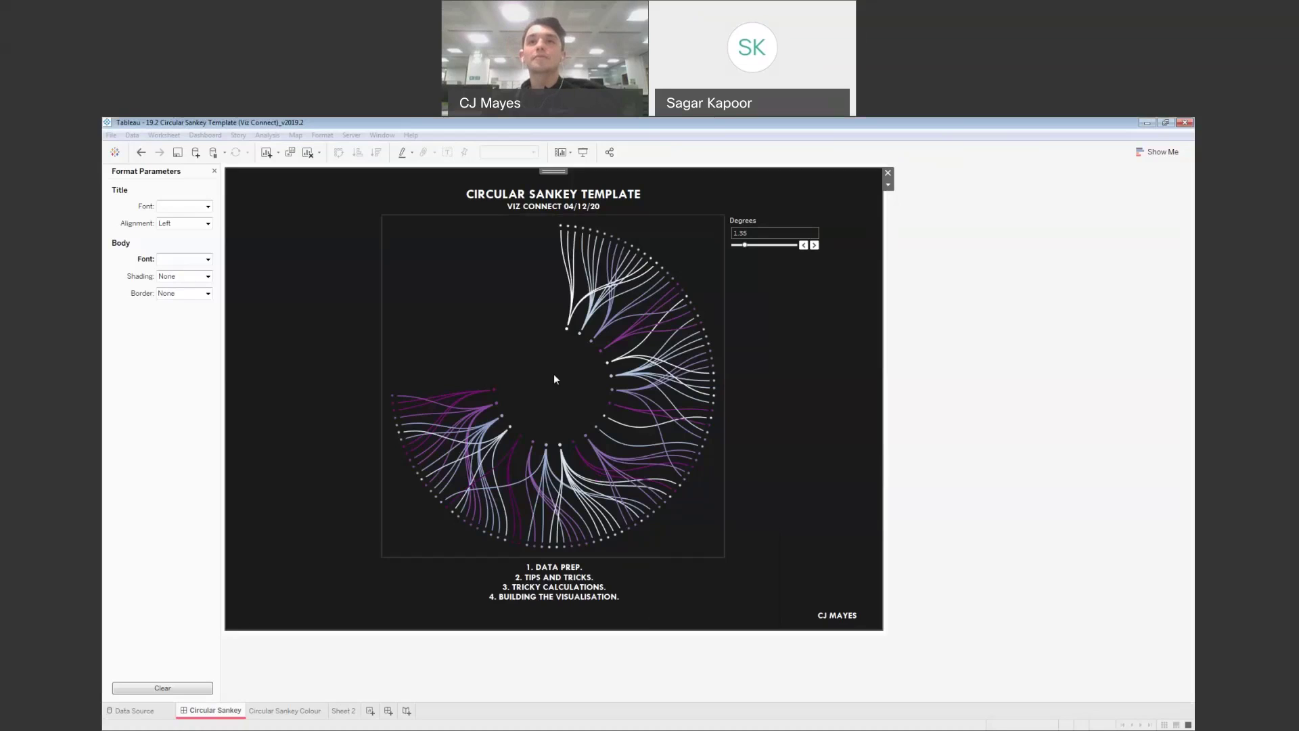
left_click(553, 373)
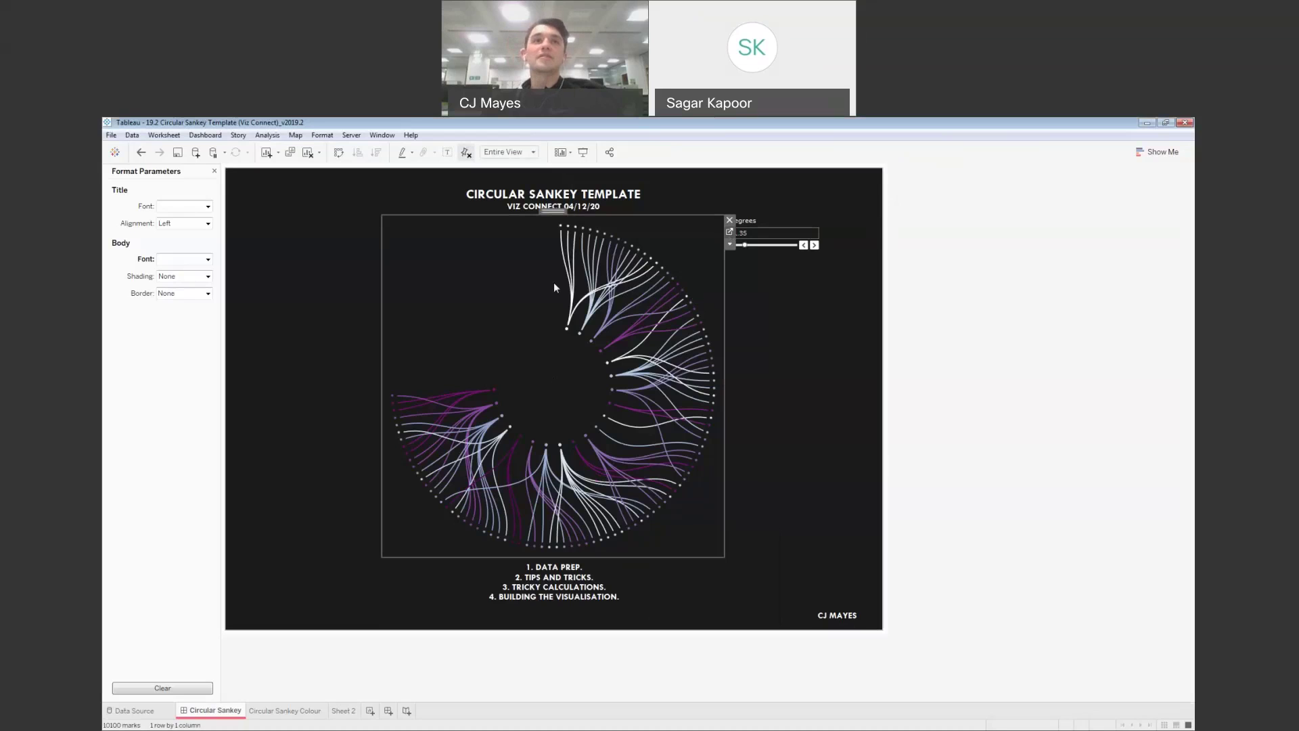
double_click(554, 287)
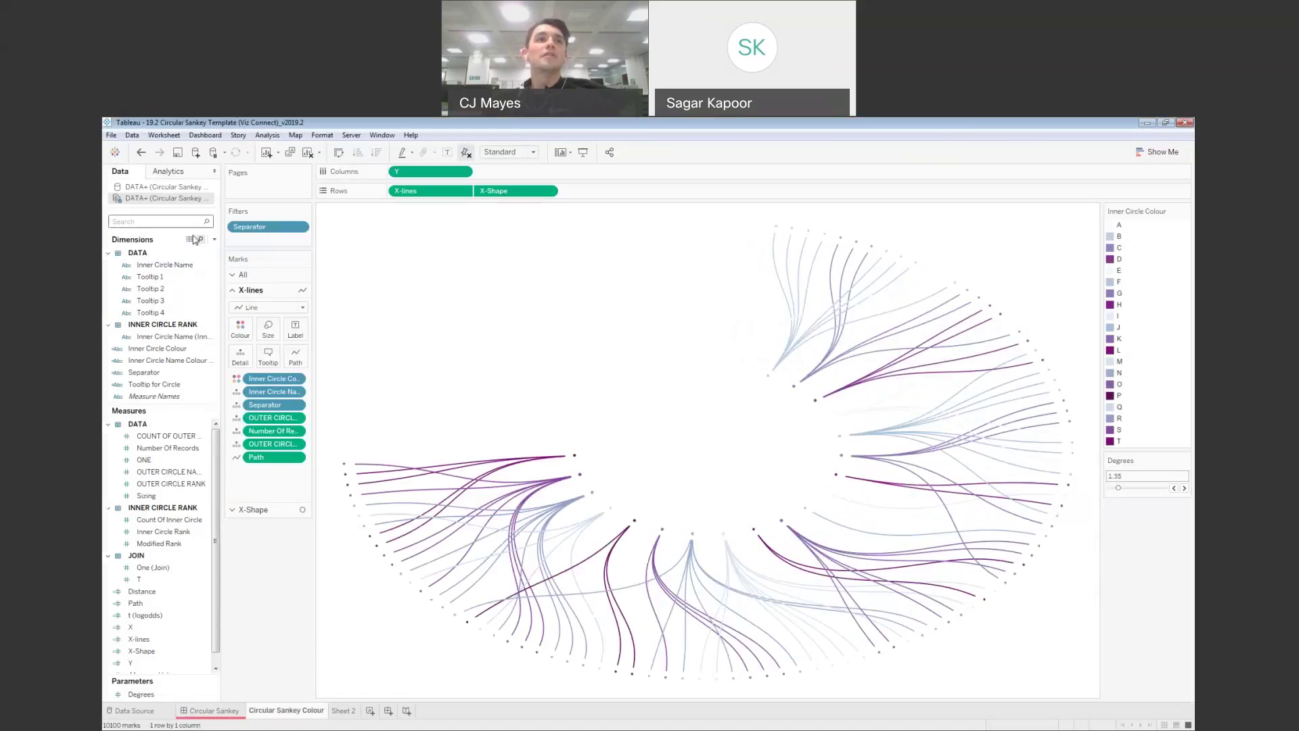
left_click(195, 240)
type("dista")
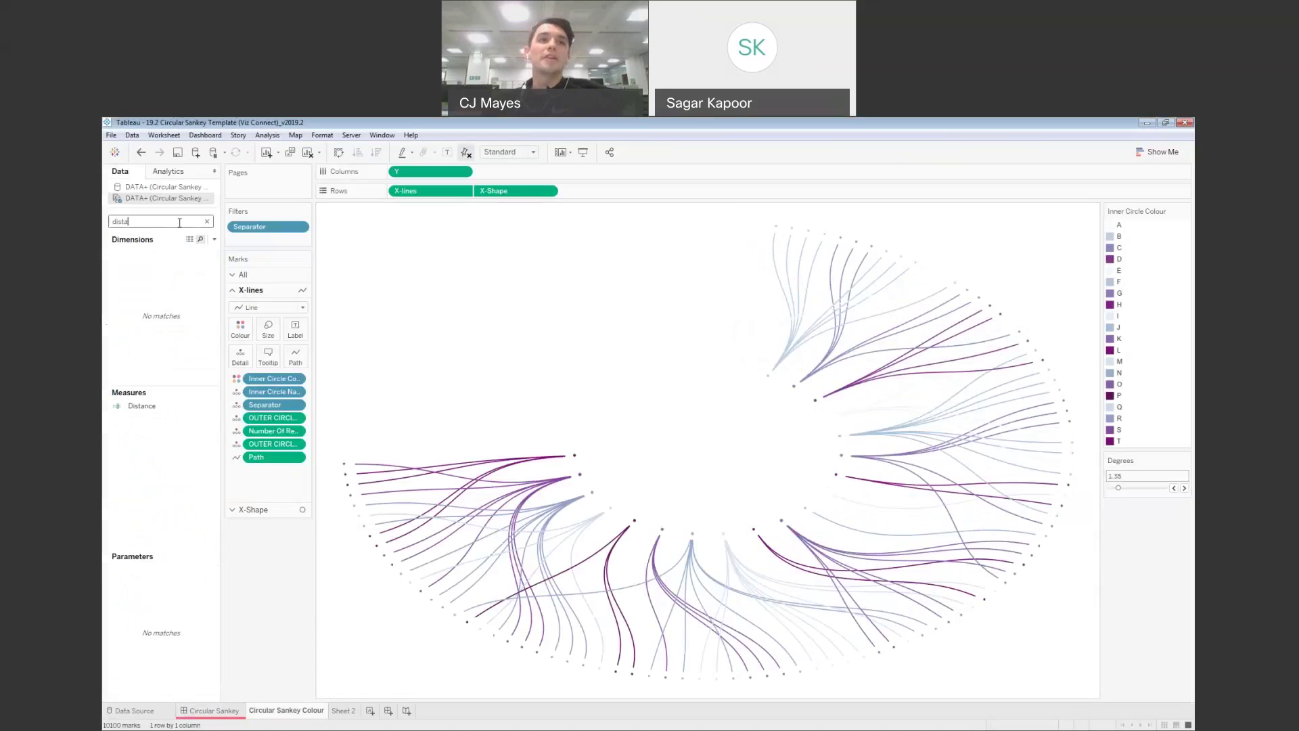
right_click(215, 406)
left_click(242, 474)
Try an outer circle distance of 2.5 in the Distance calculation, apply it, and restore the value to 2.3
left_click(372, 319)
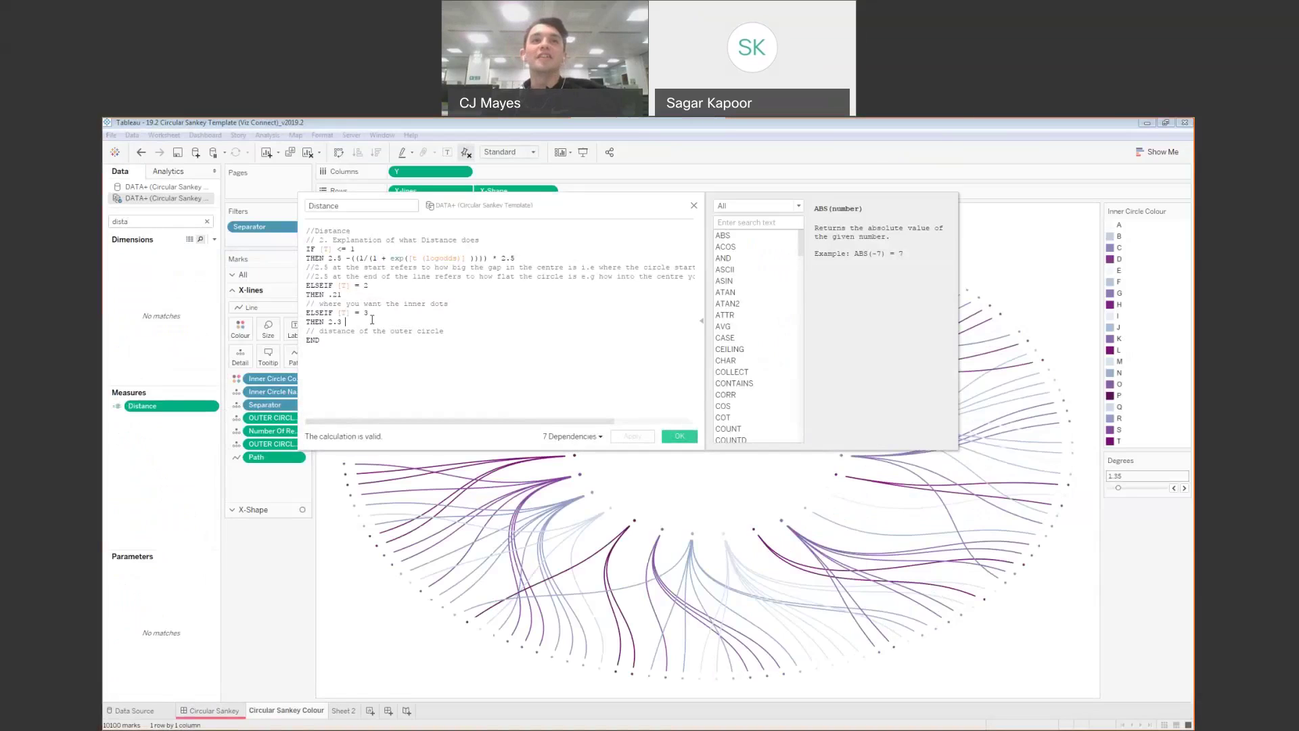
key("BackSpace")
key("BackSpace")
type("5")
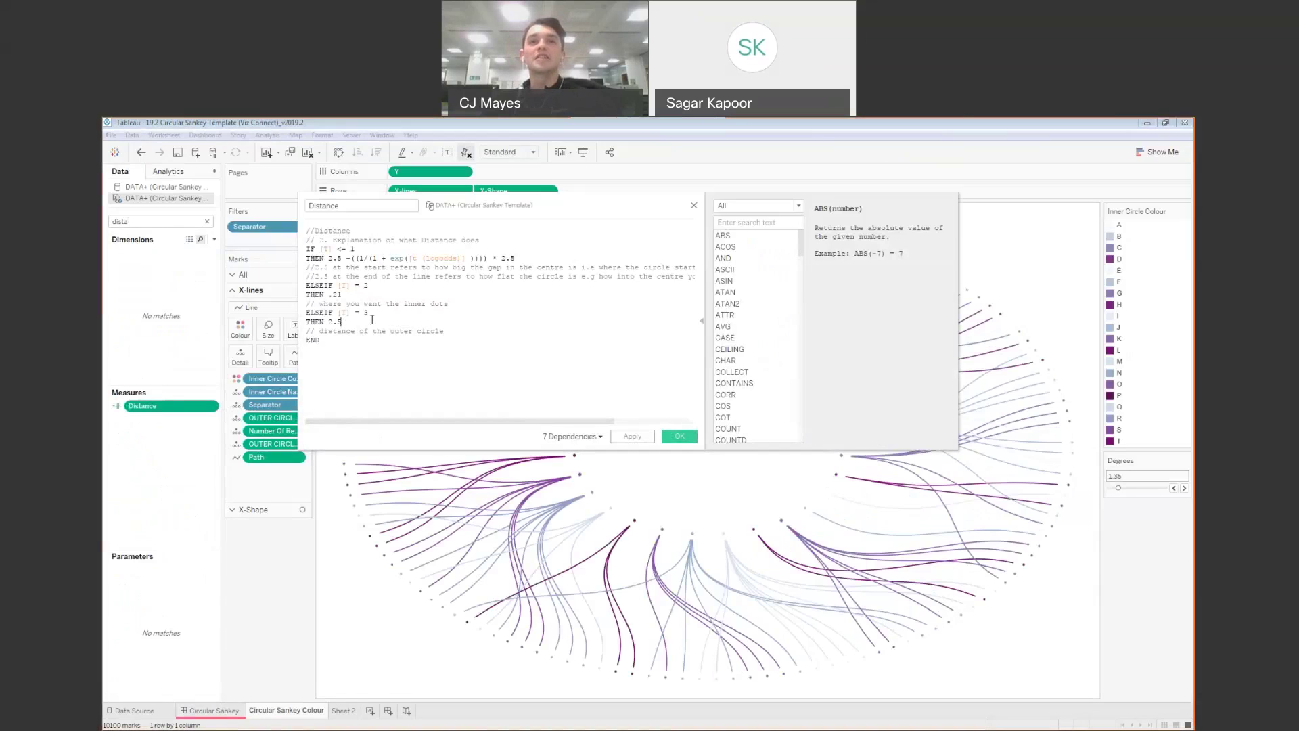
left_click(640, 439)
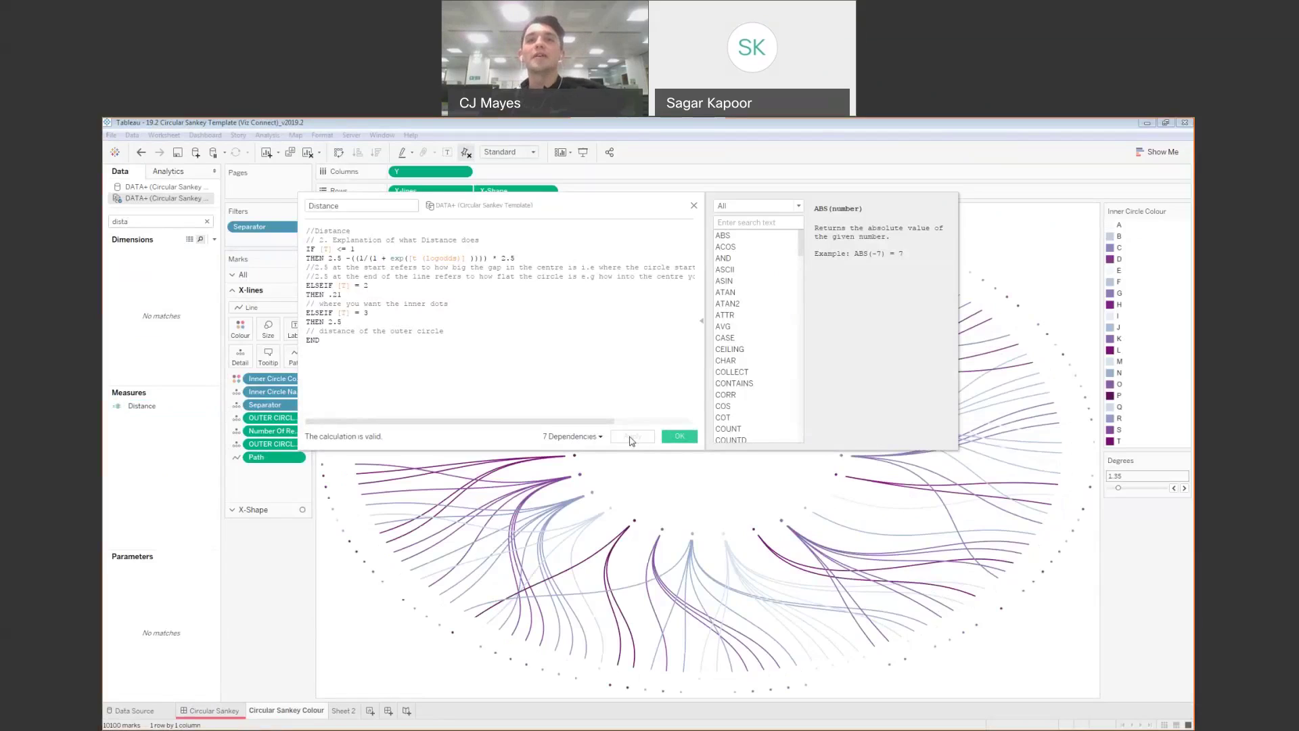
mouse_move(385, 592)
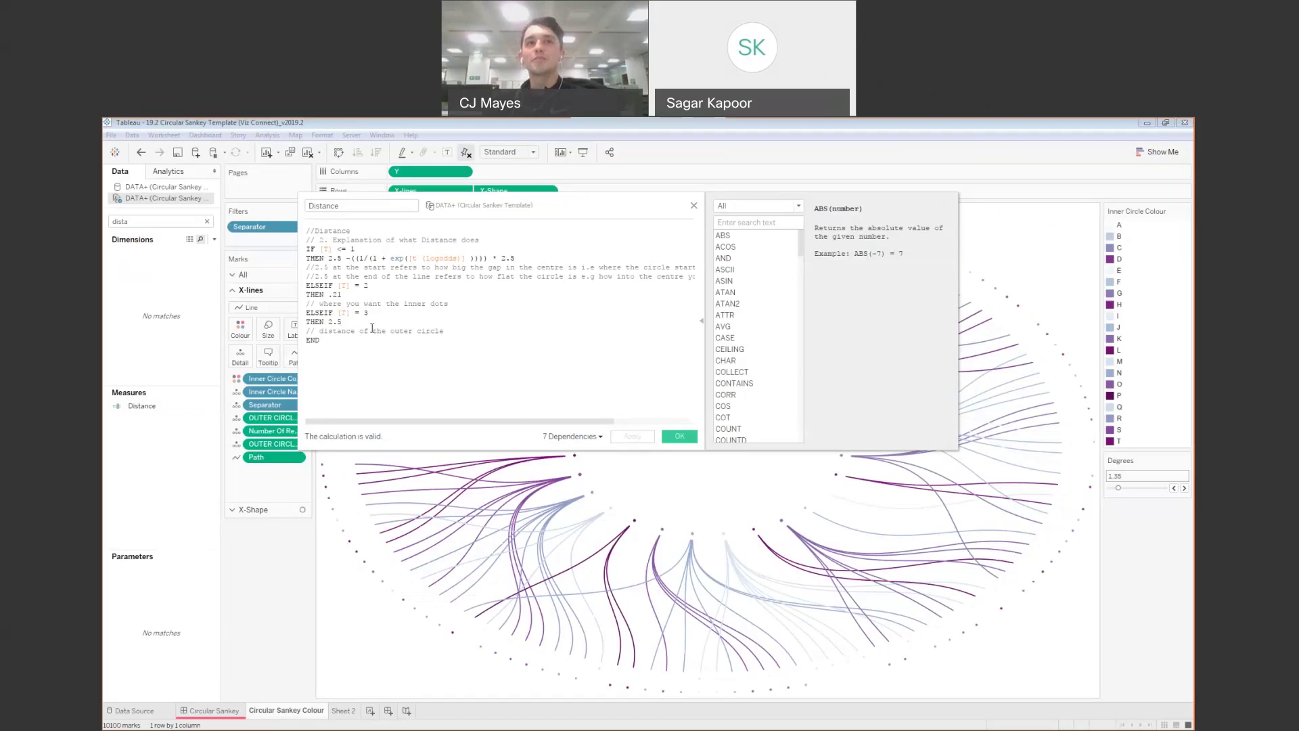
key("BackSpace")
type("3")
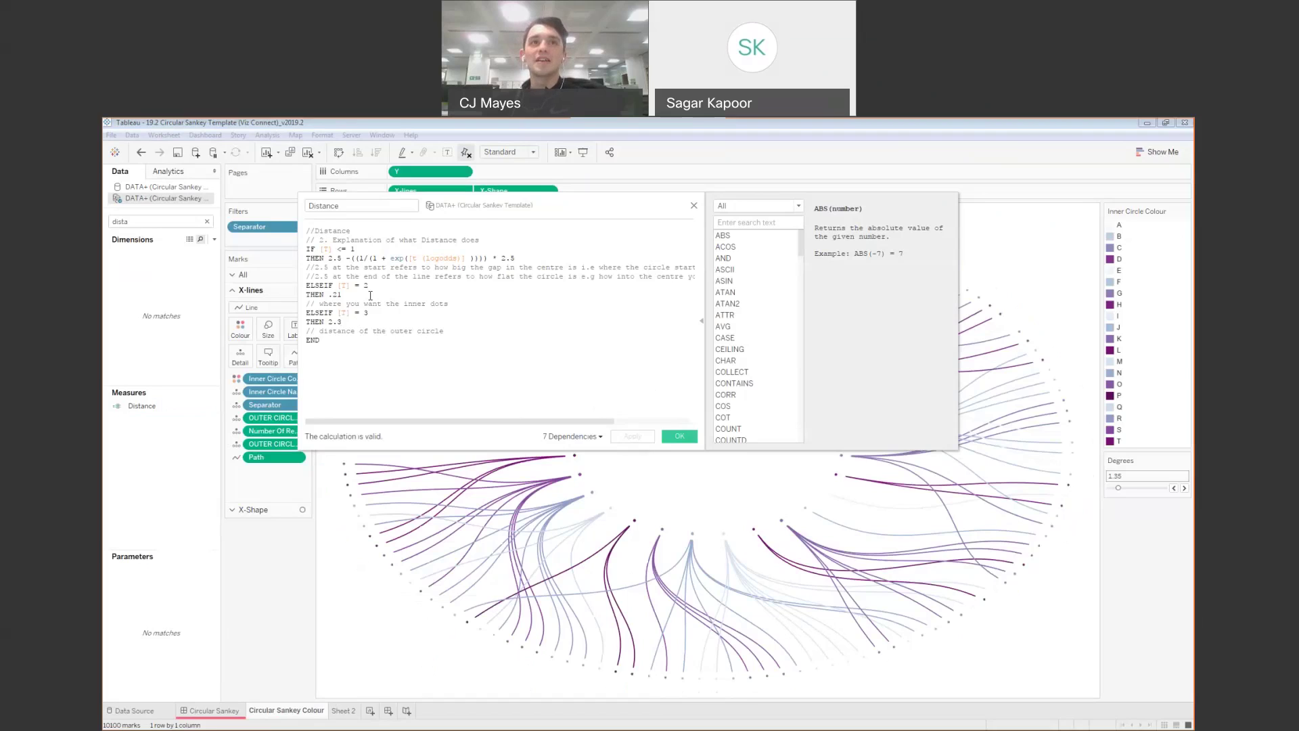
Set the inner dots' value to .20 in the Distance calculation, apply it and close the editor
key("BackSpace")
left_click(629, 437)
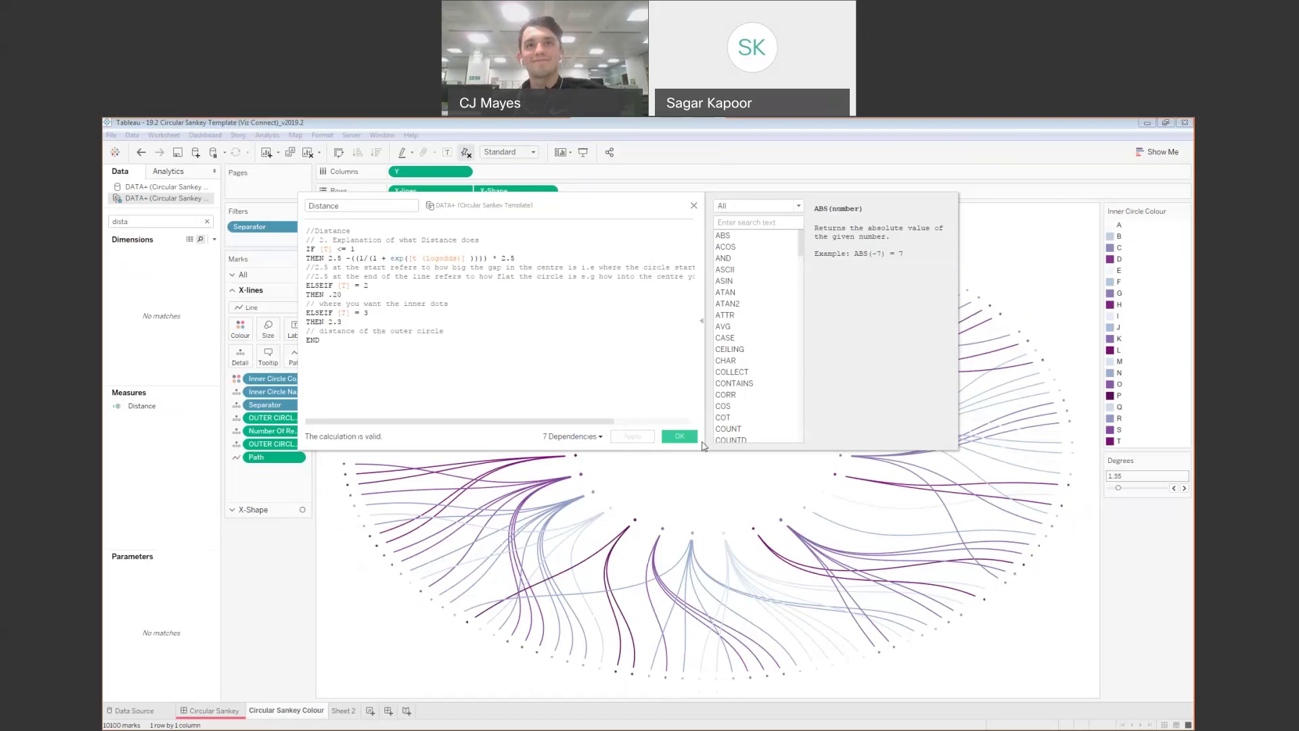
left_click(680, 437)
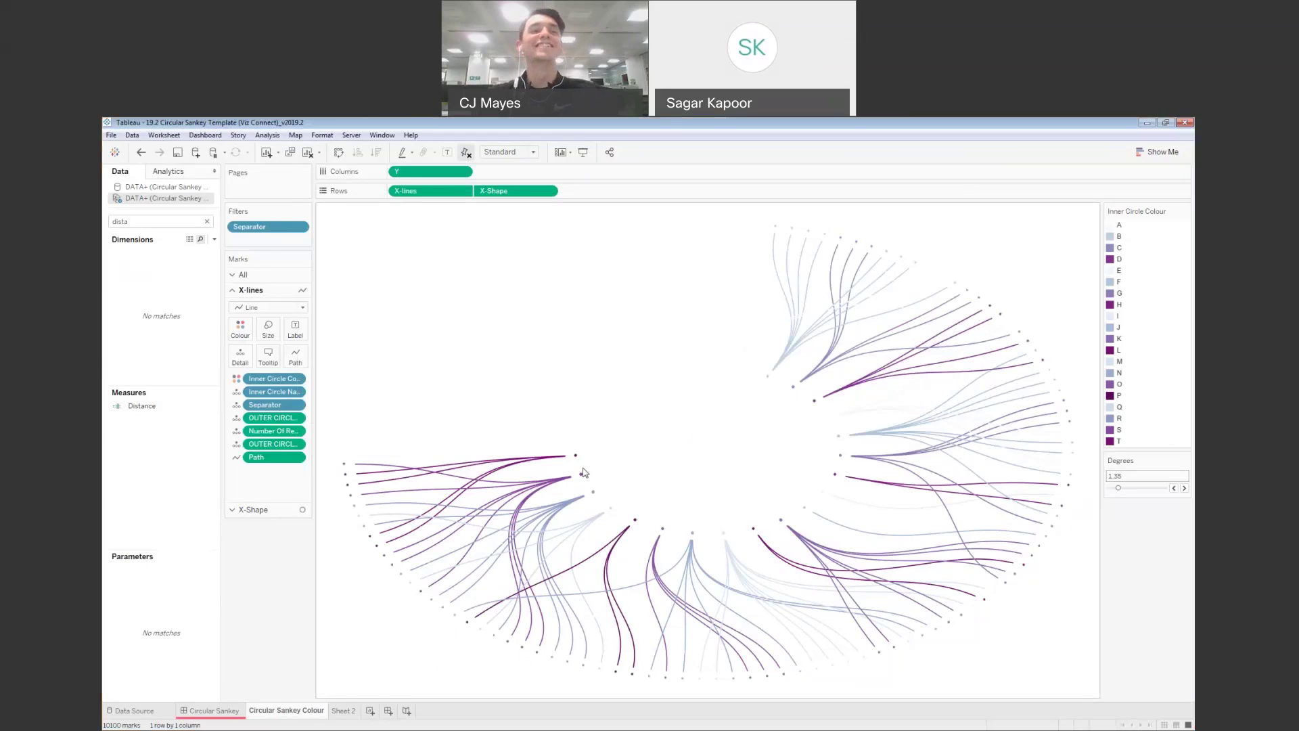
Return to the Circular Sankey dashboard and examine the tooltips of the inner dots, outer dots and chord lines
left_click(229, 711)
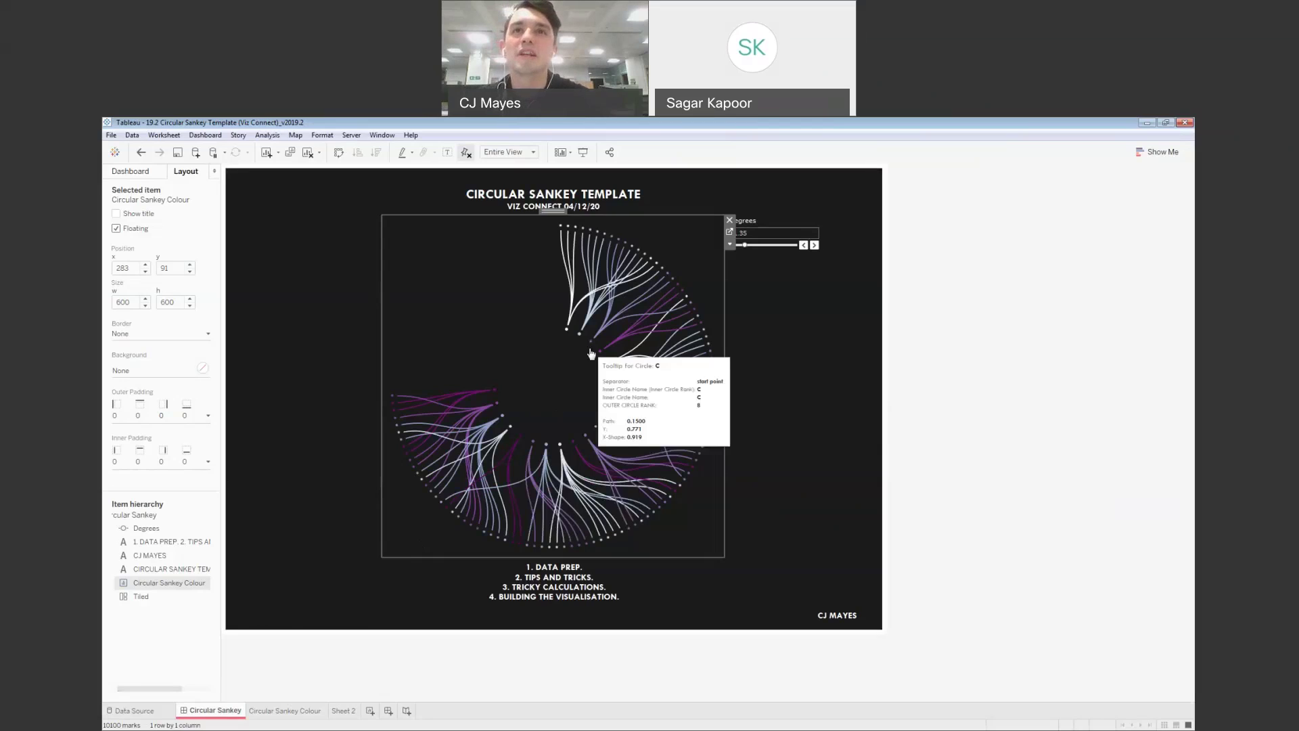
mouse_move(576, 342)
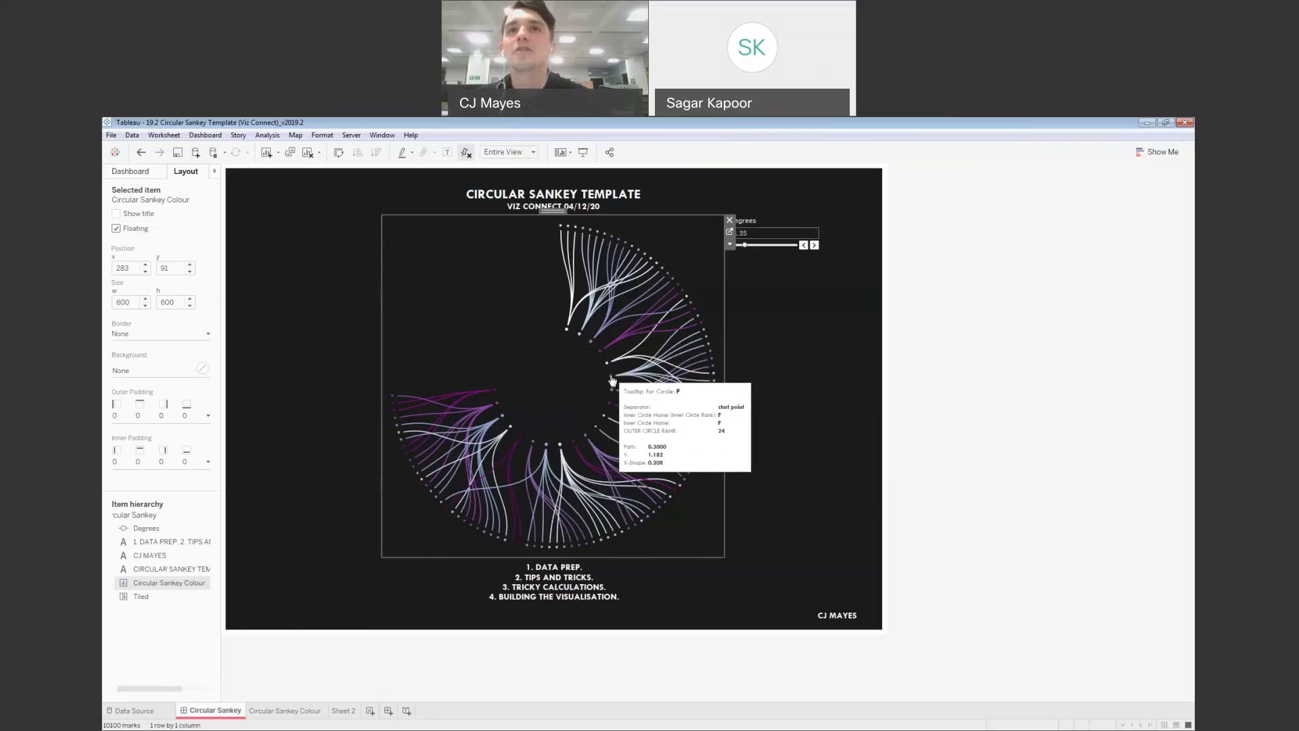
mouse_move(605, 411)
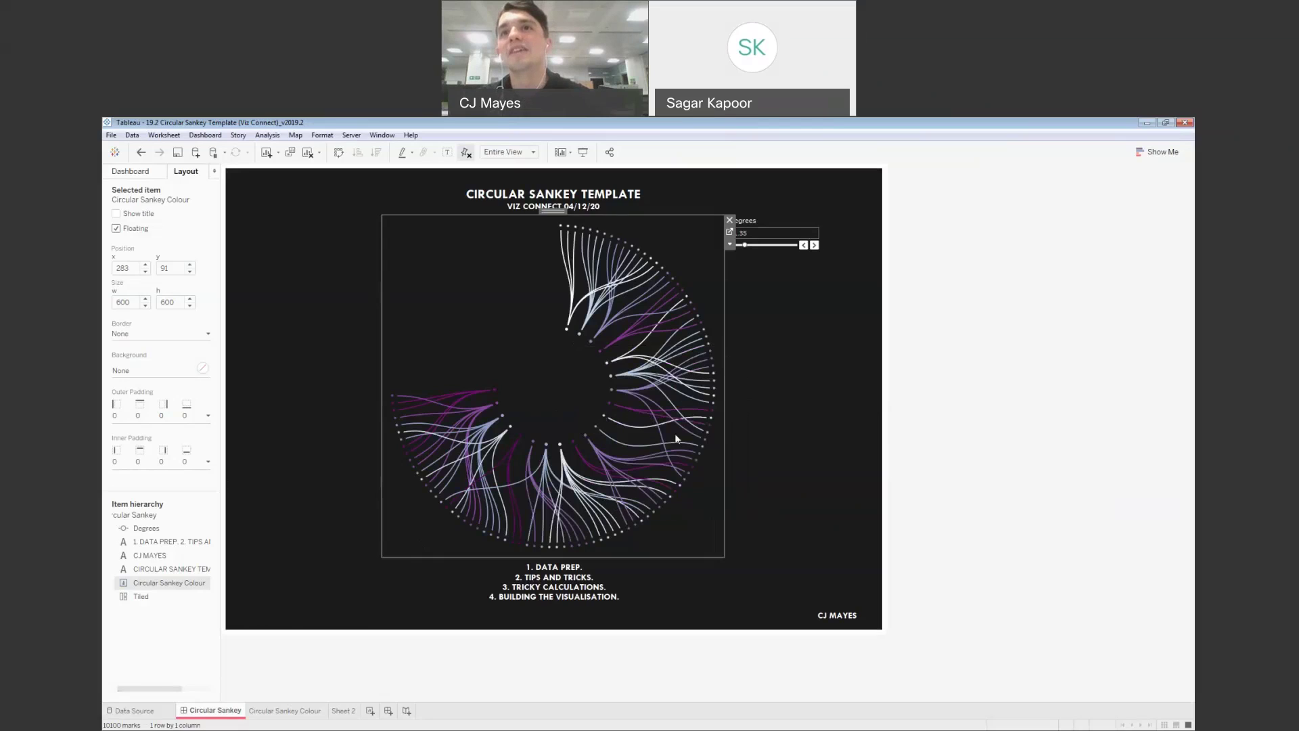
mouse_move(680, 492)
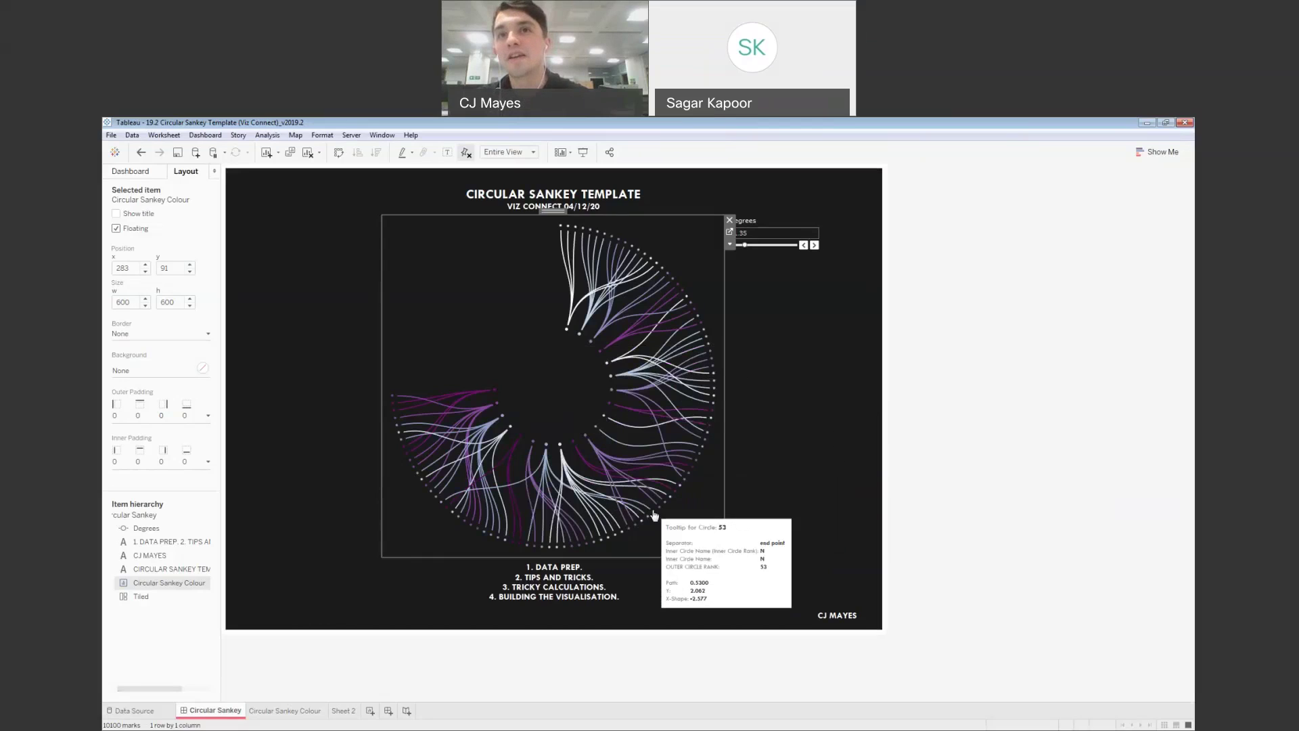
mouse_move(657, 418)
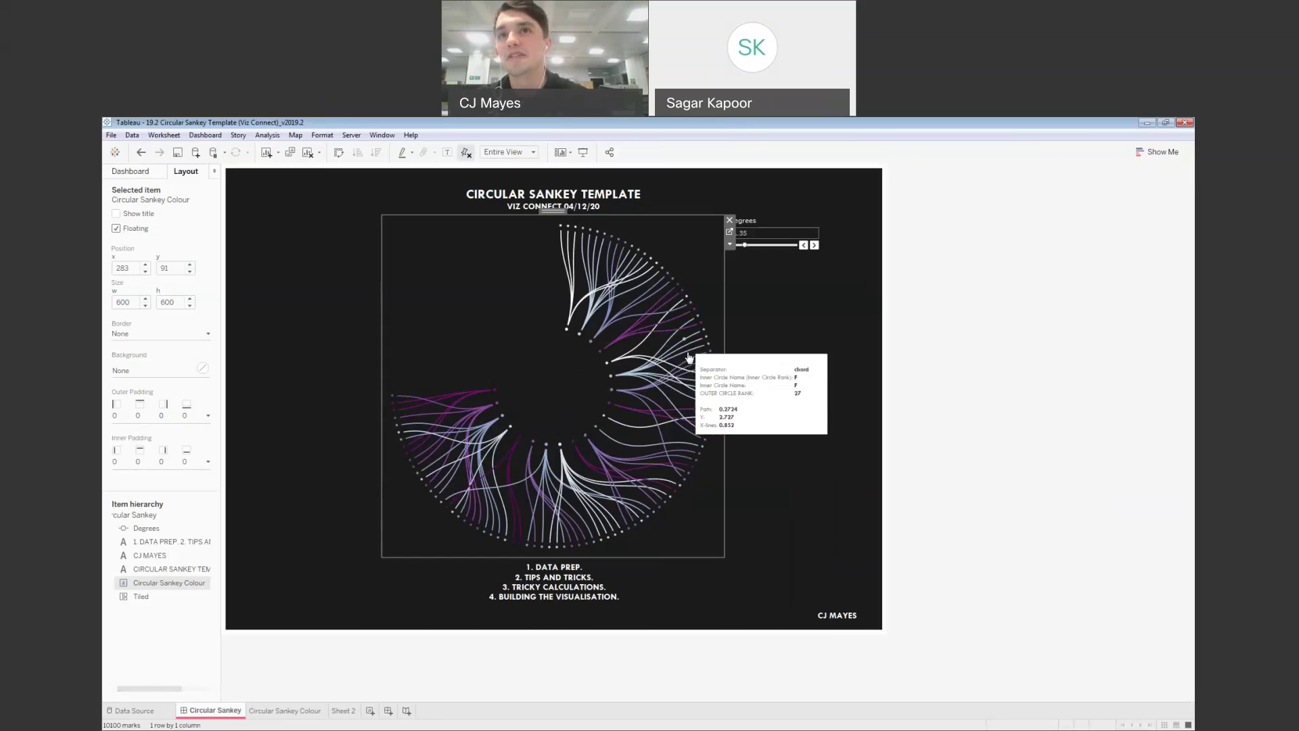
mouse_move(685, 392)
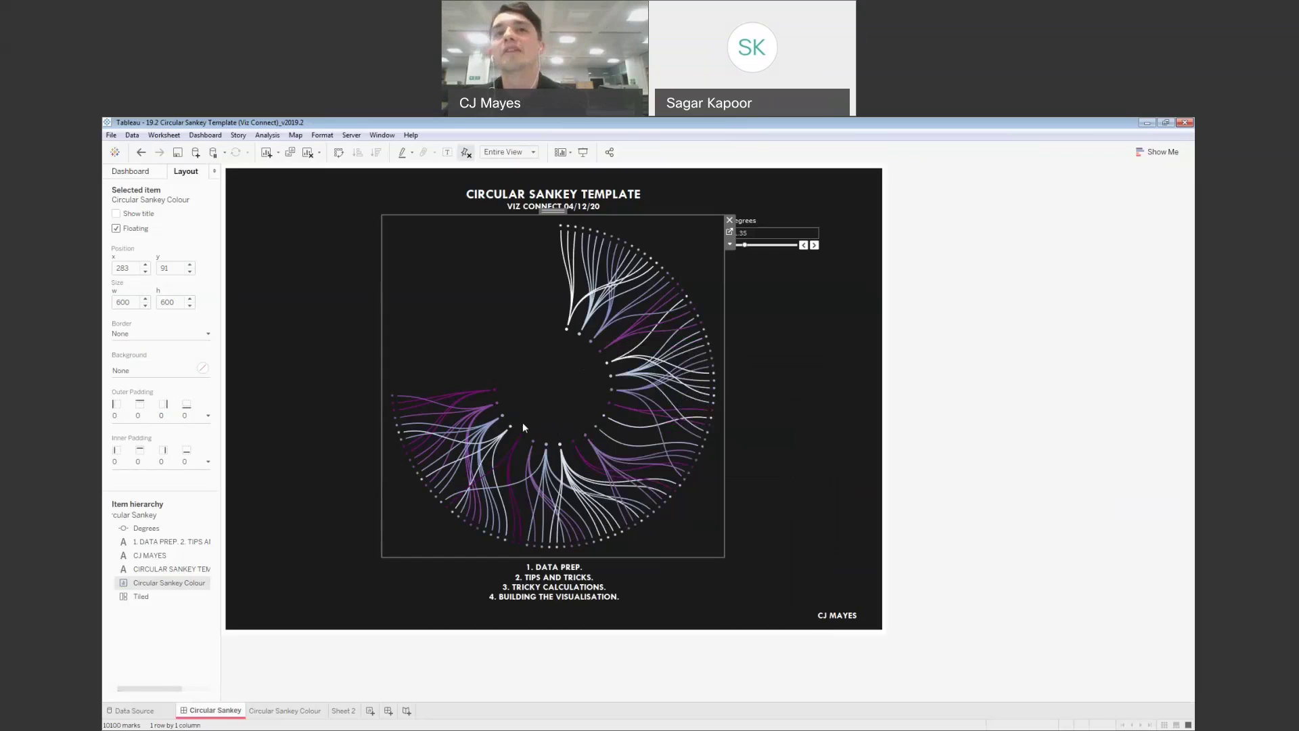
mouse_move(500, 455)
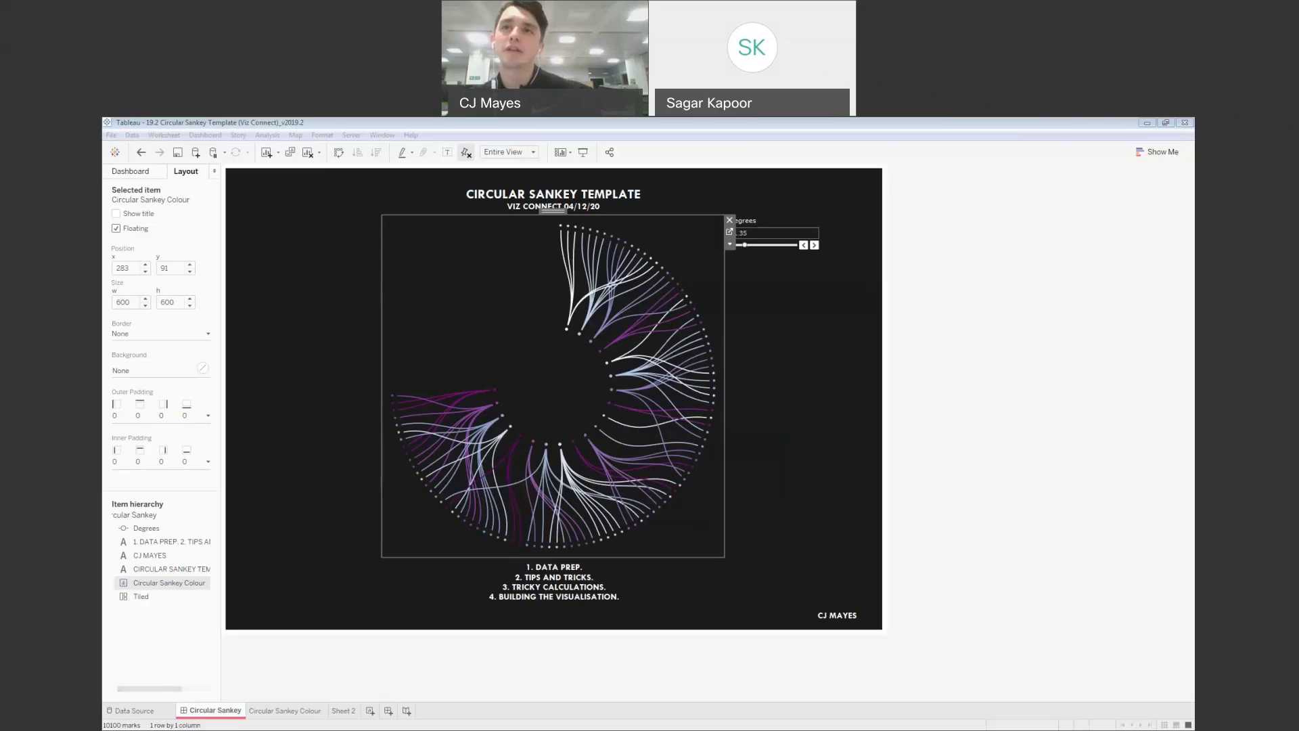
left_click(991, 543)
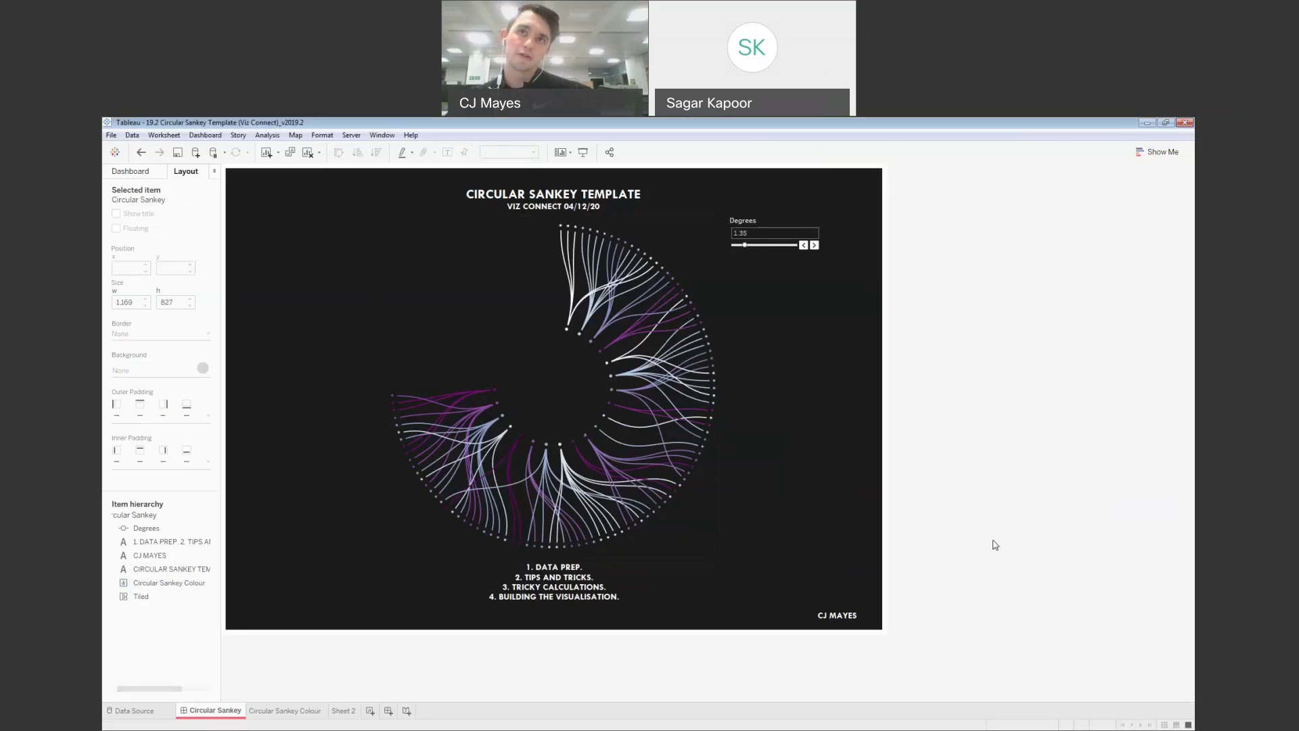